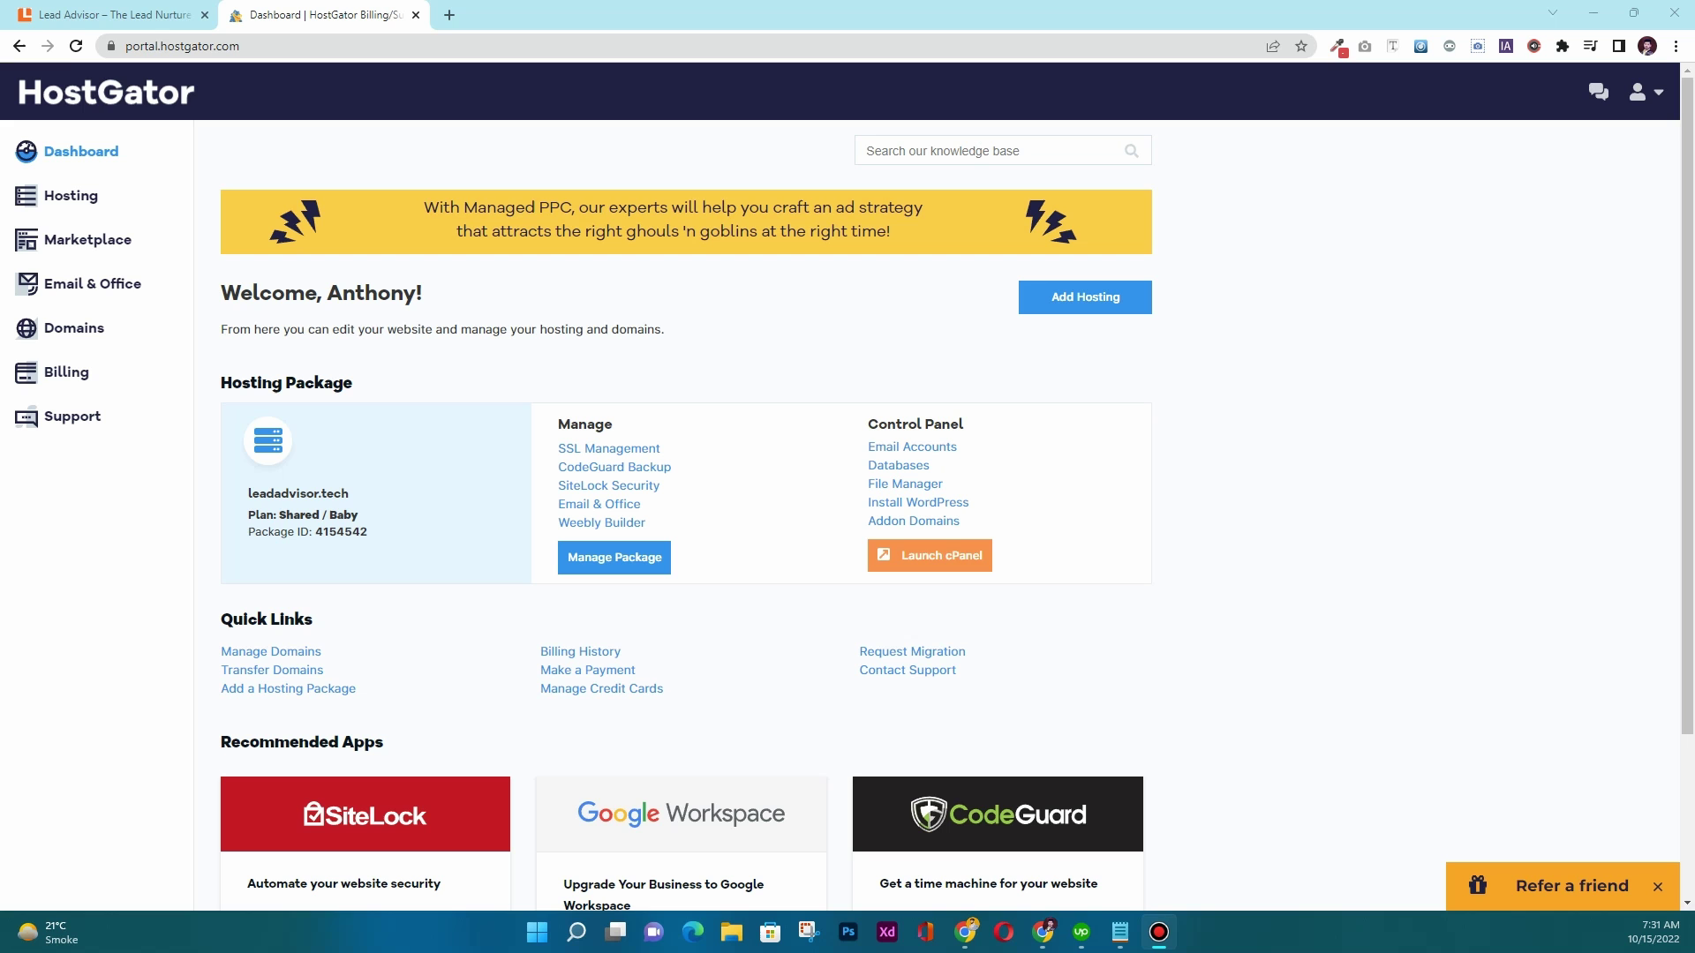
Step: Look over the leadadvisor.ca website's home page, closing its welcome popup, and return to the hosting dashboard
left_click(111, 14)
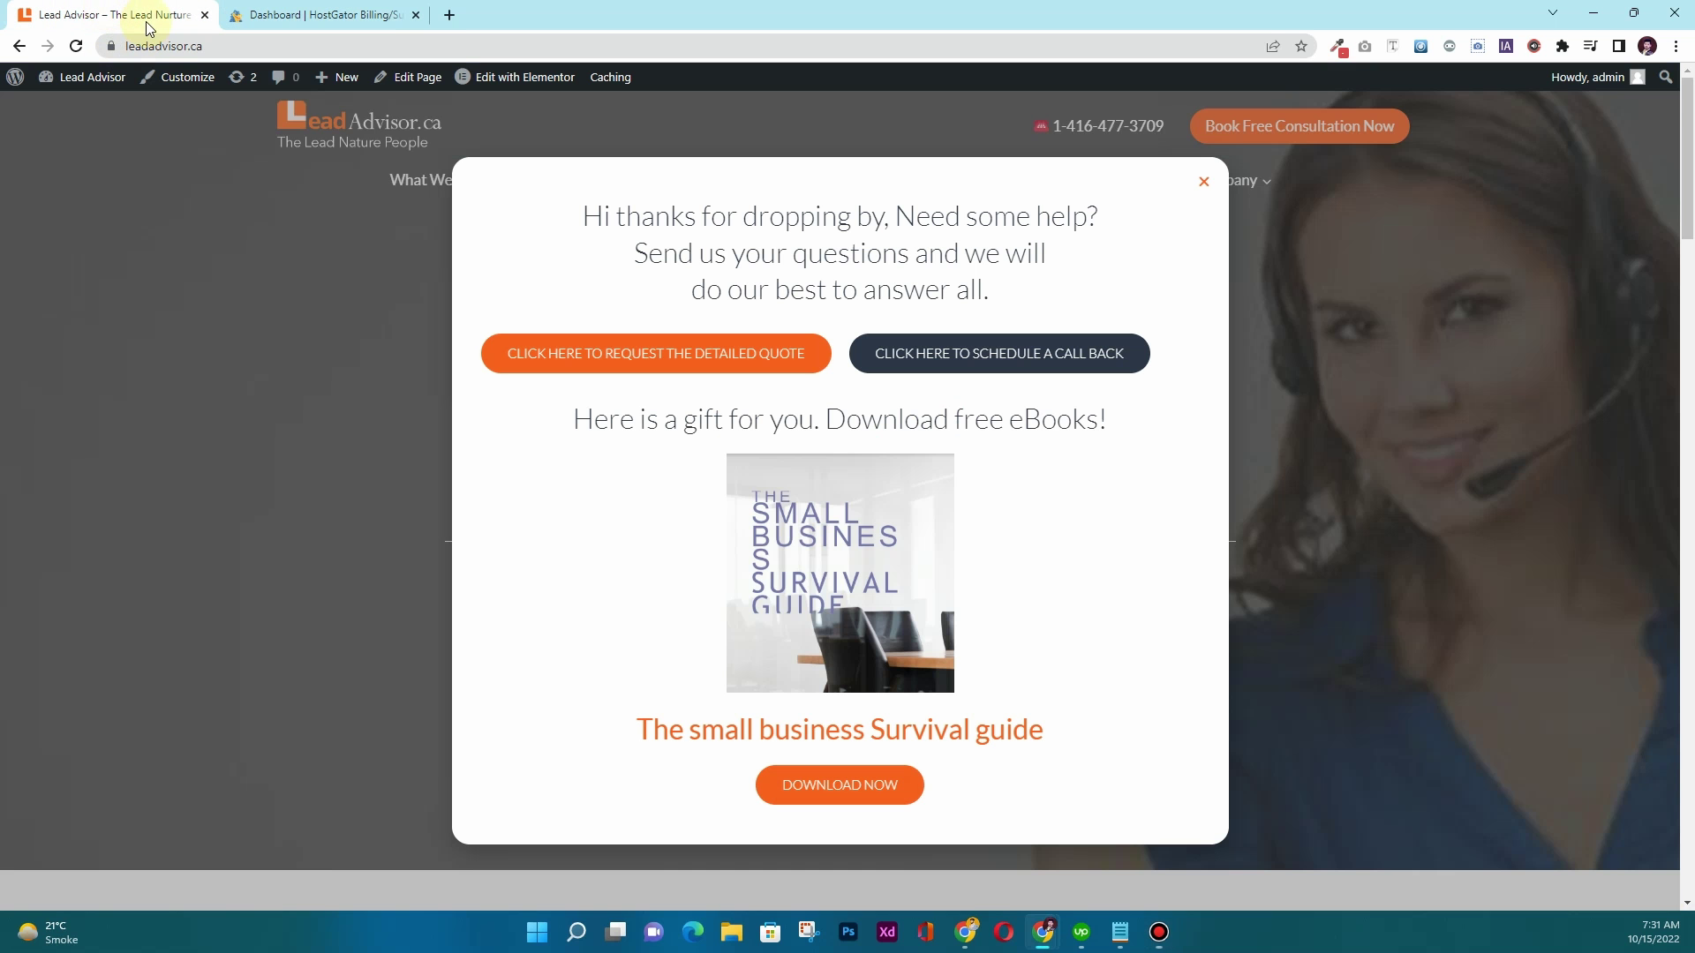
left_click(1203, 181)
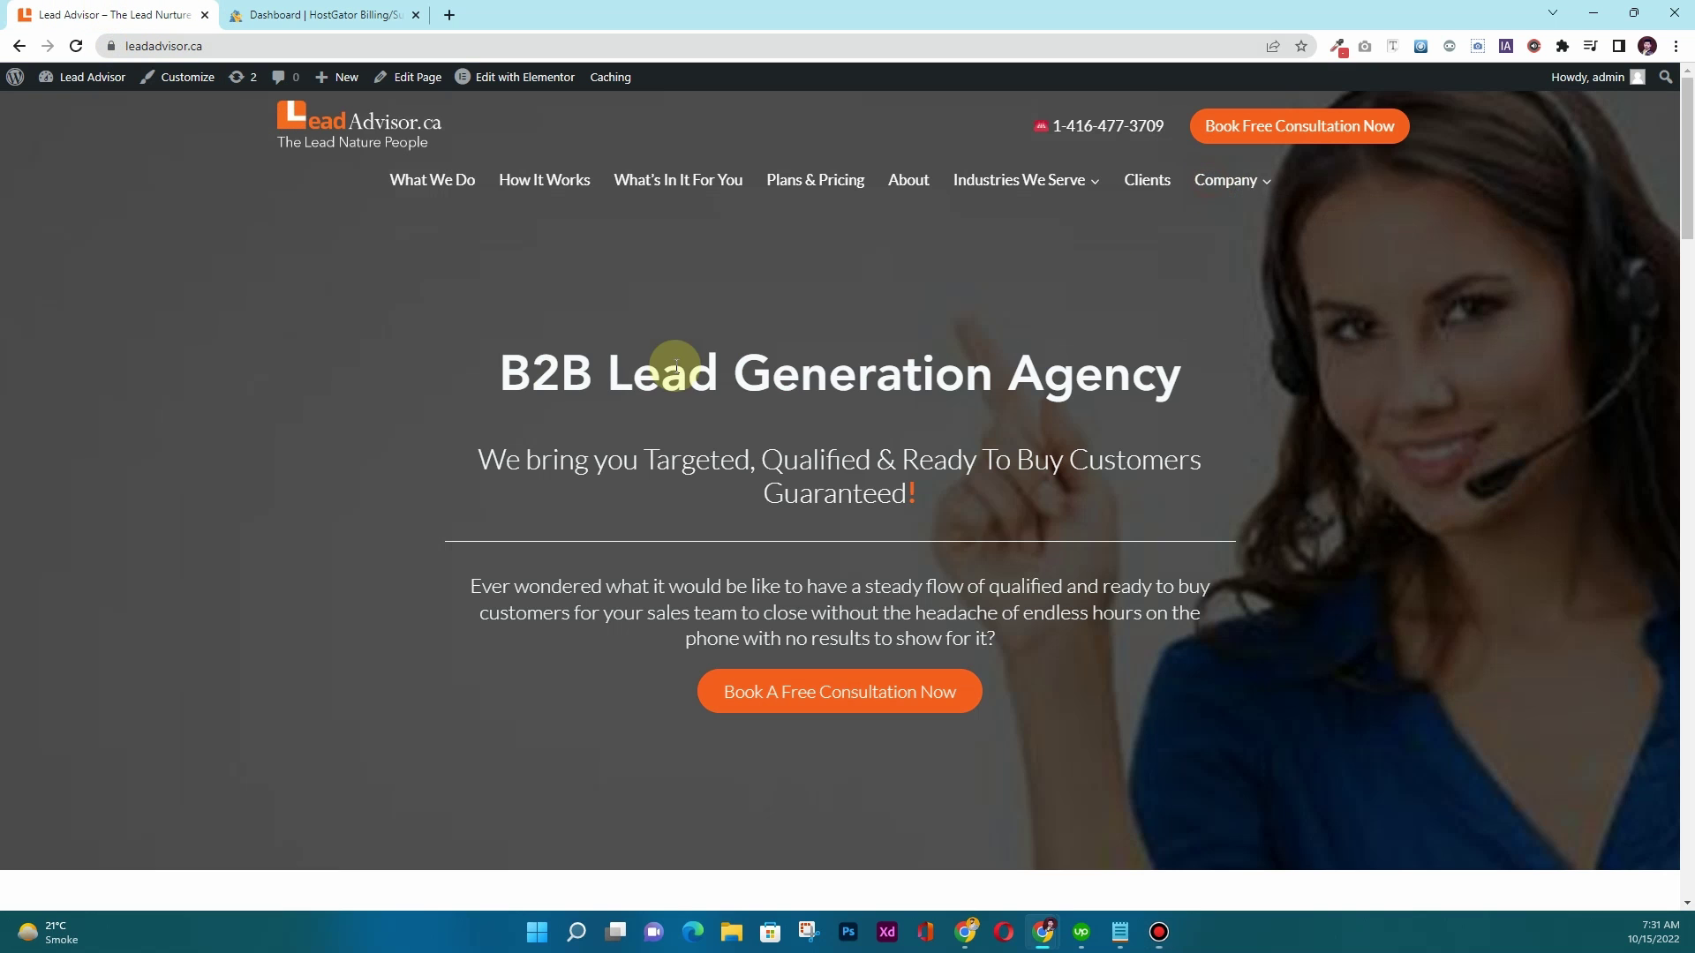
scroll(532, 386, "down", 20)
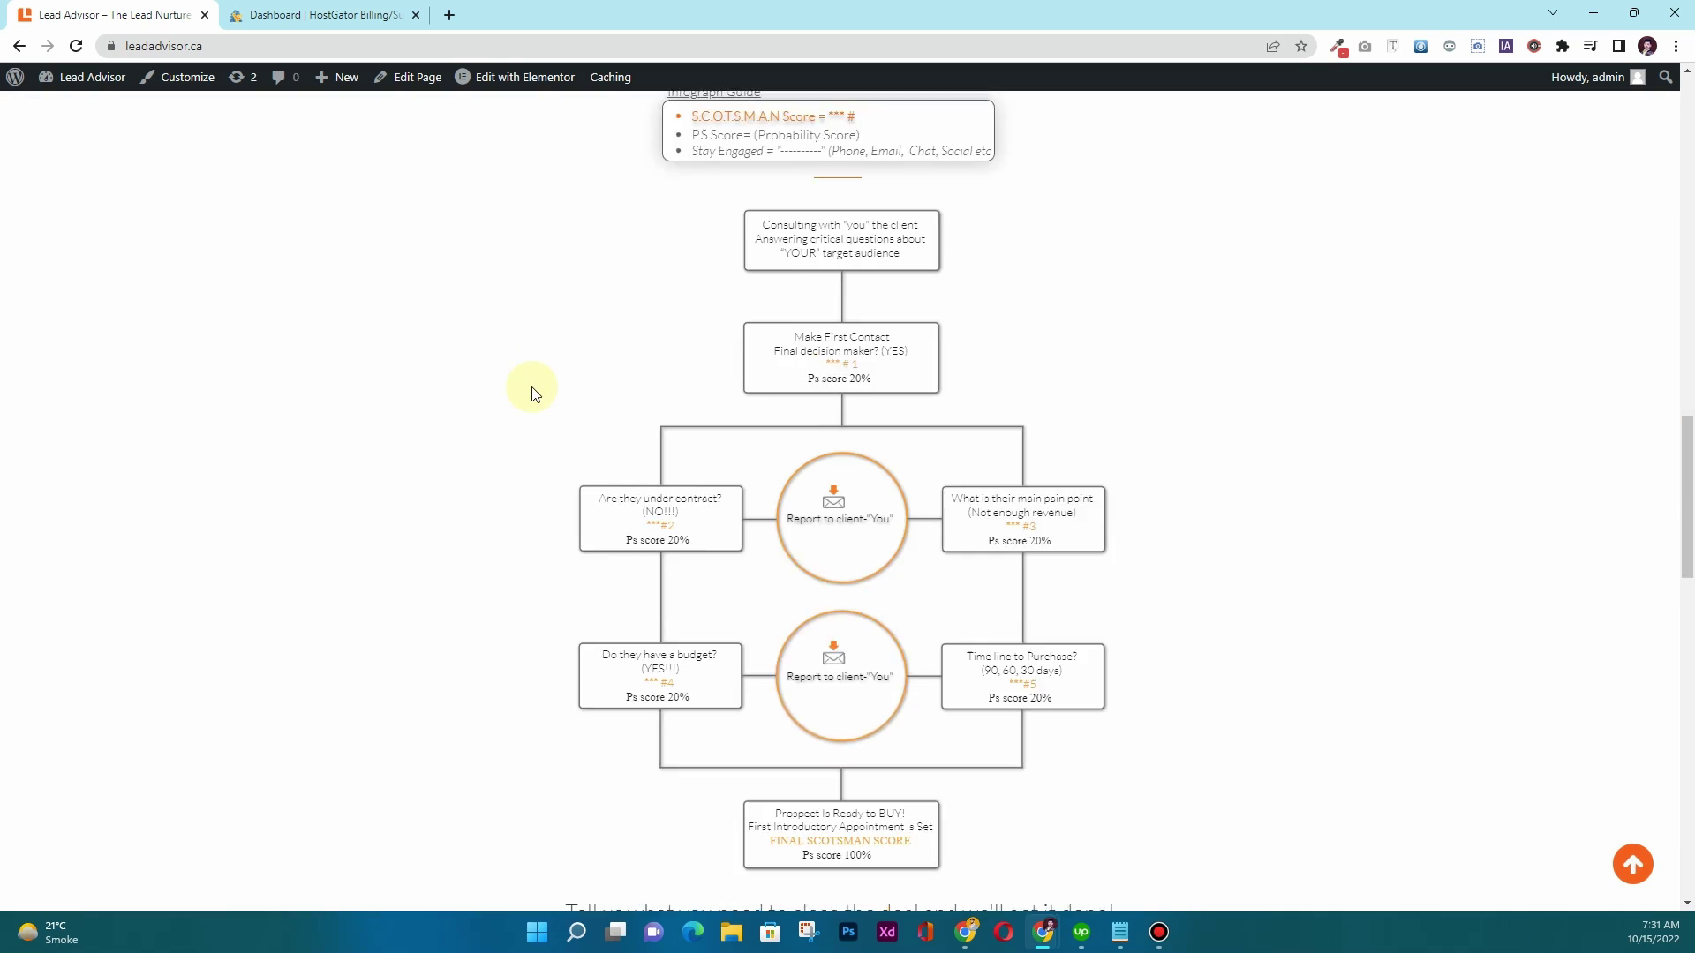
scroll(531, 386, "down", 10)
scroll(531, 387, "up", 5)
scroll(531, 387, "up", 15)
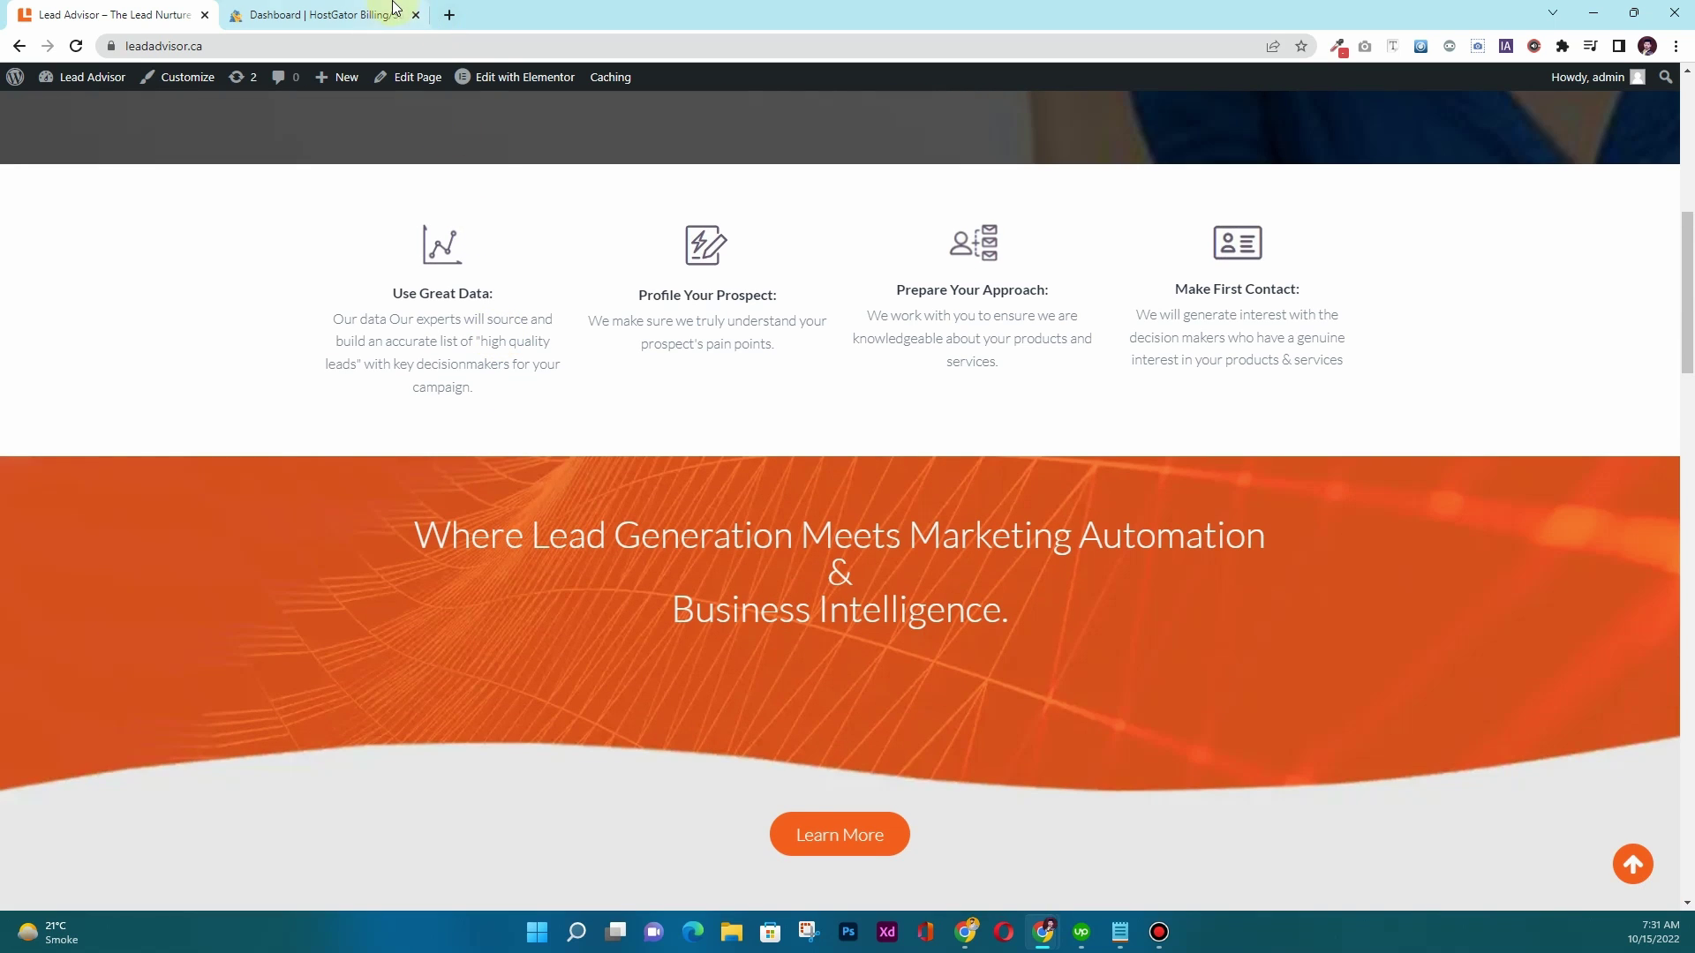
left_click(385, 11)
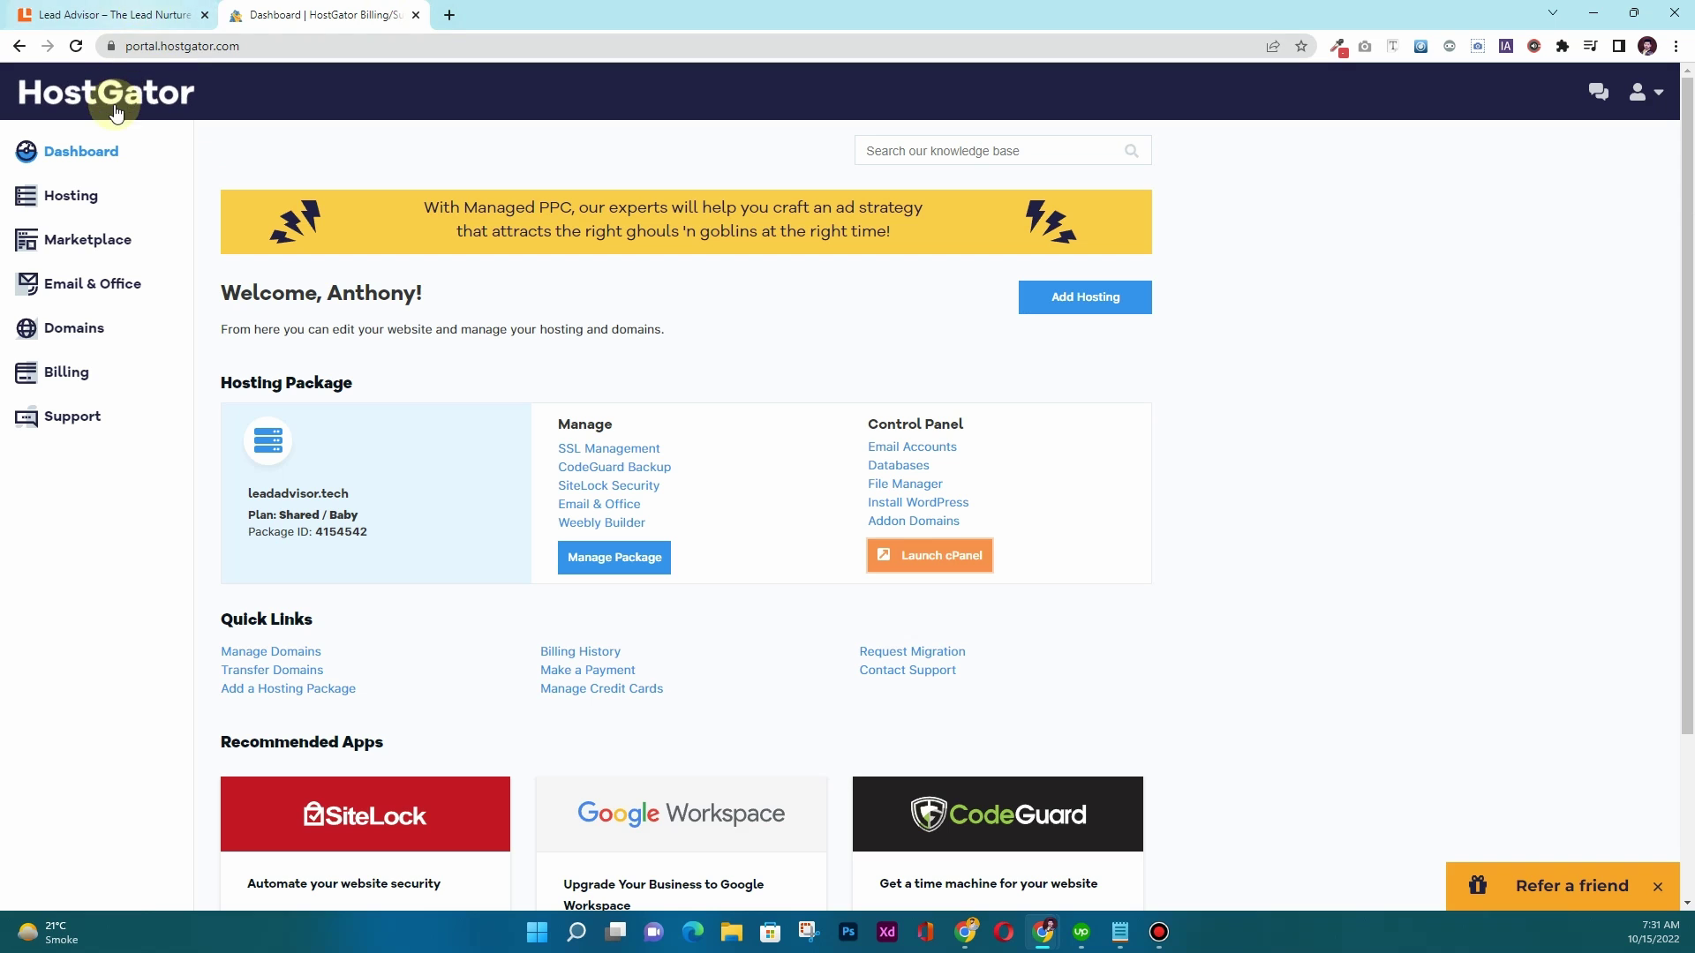
left_click(125, 14)
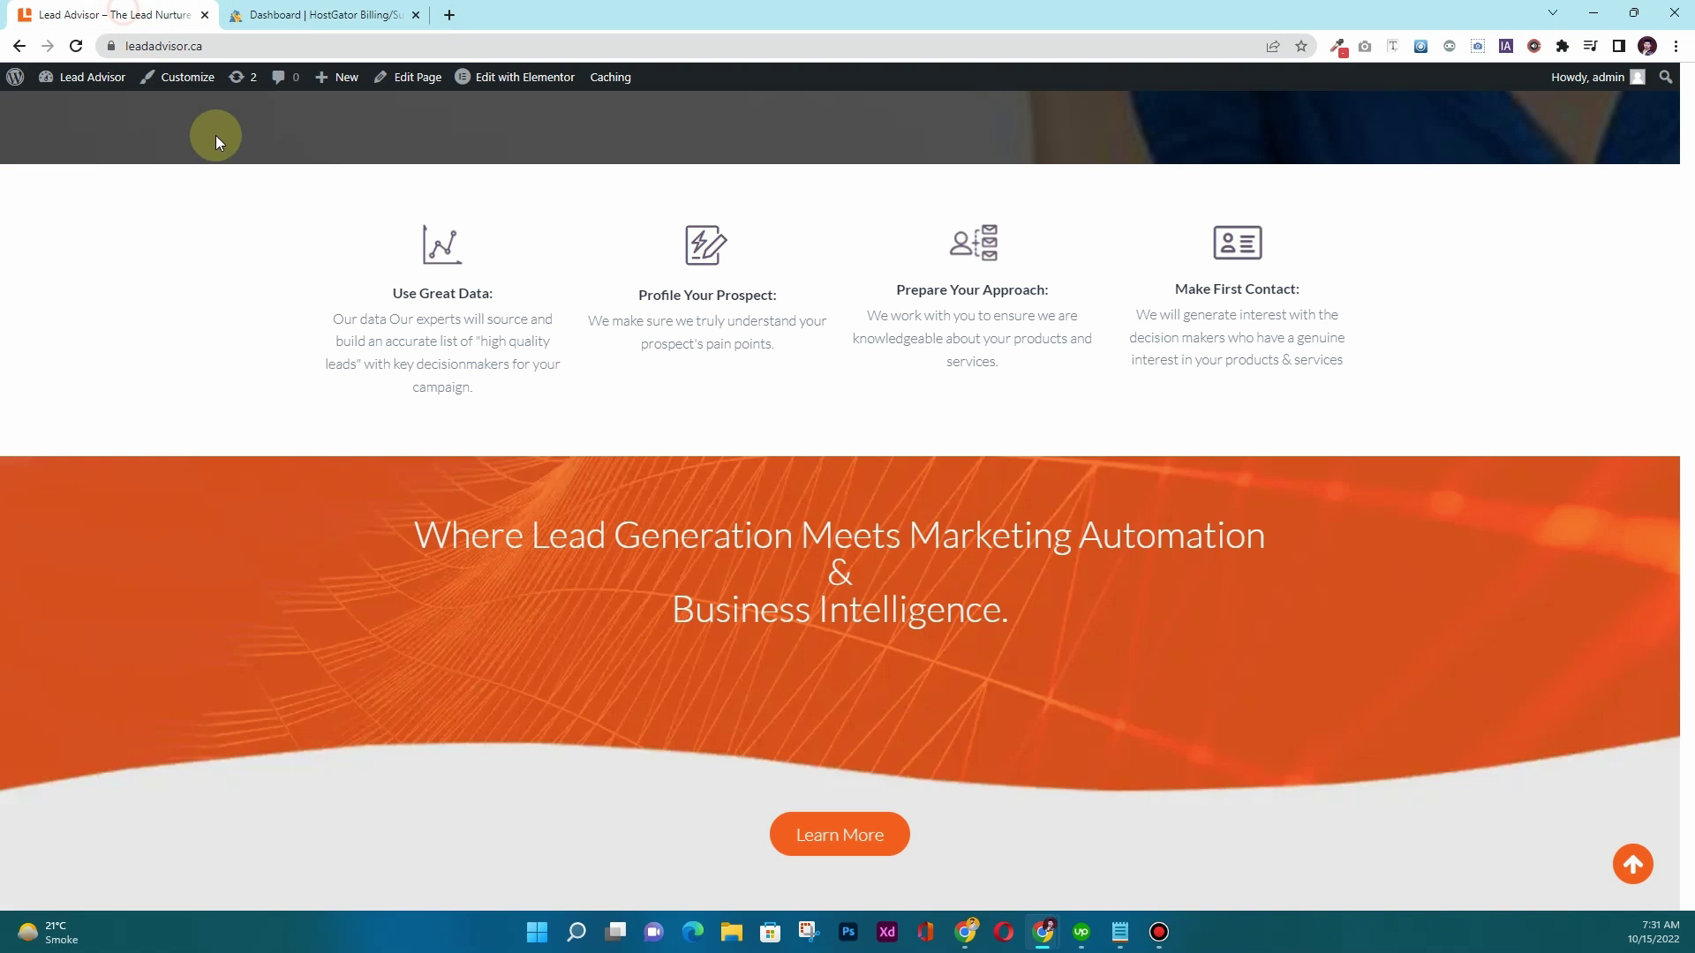
left_click(329, 14)
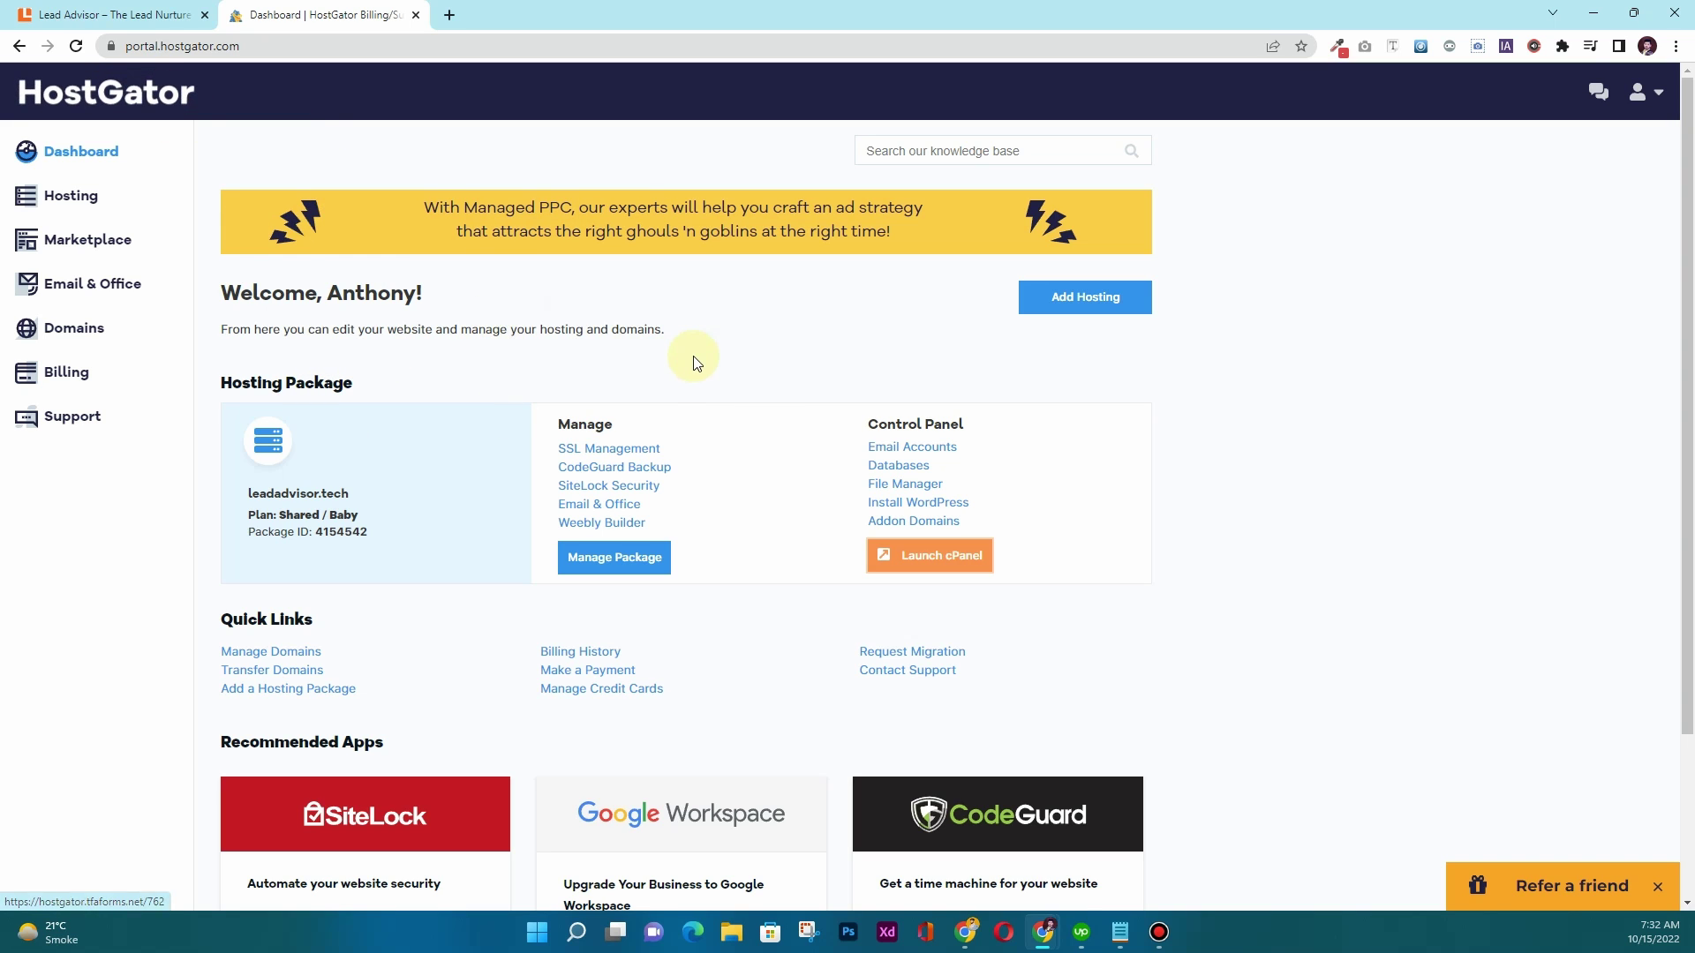
Step: Launch cPanel for the hosting package and open the Zone Editor in a separate browser tab
left_click(928, 570)
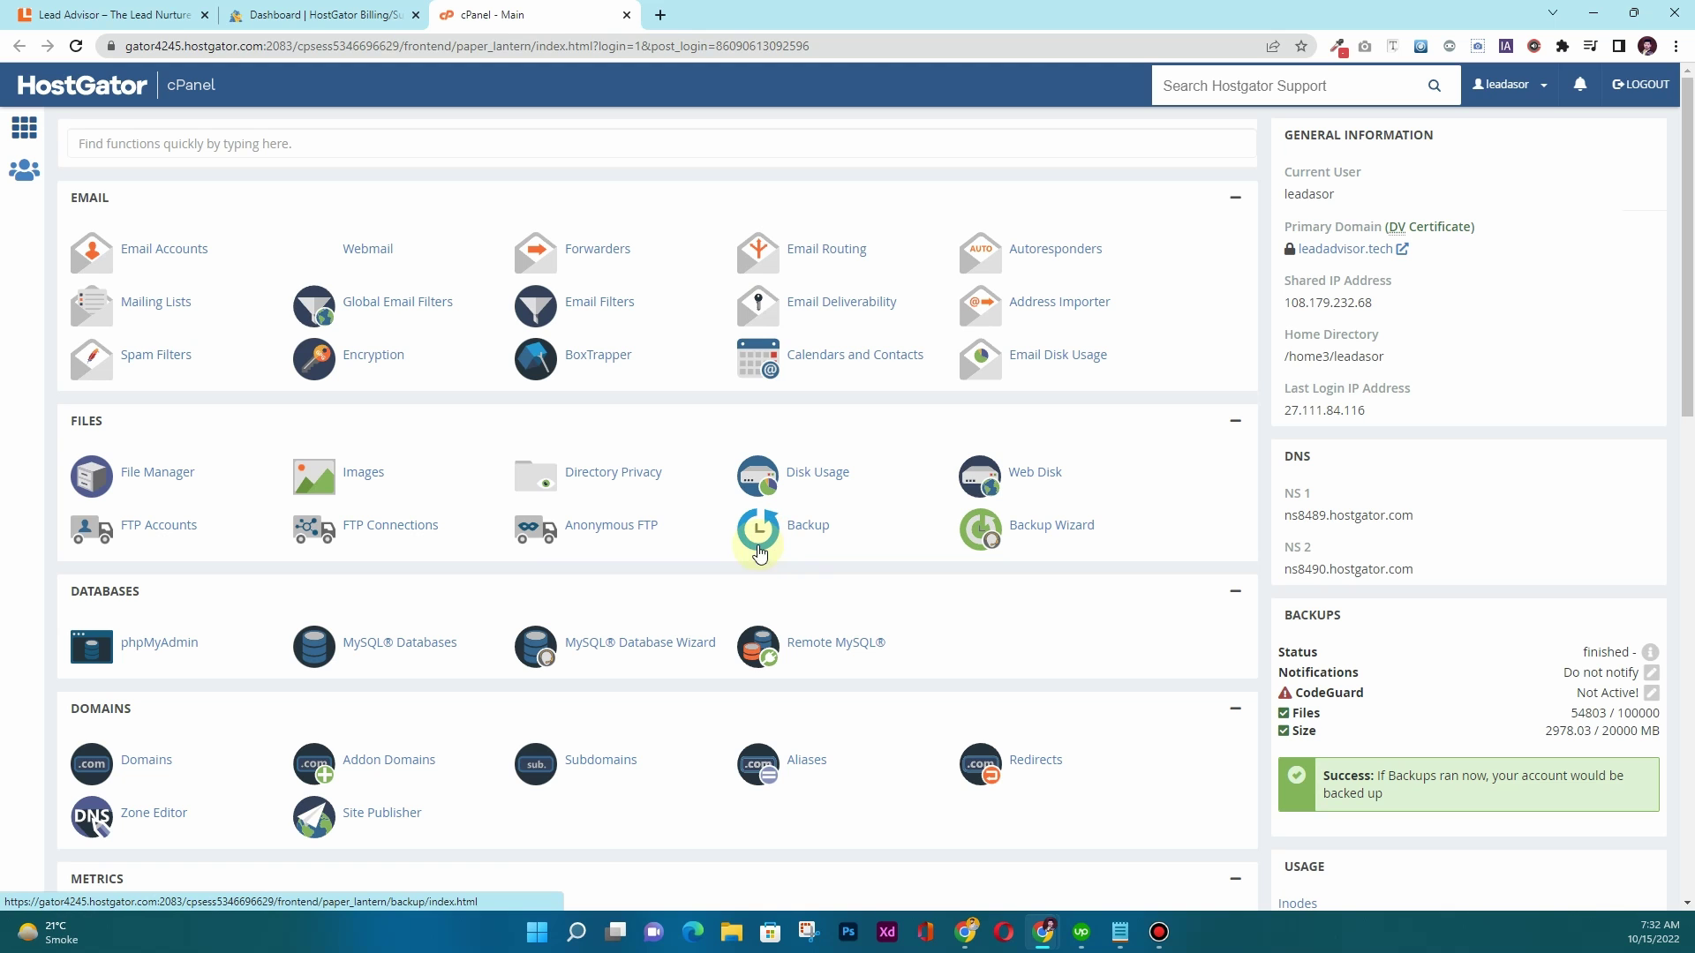
scroll(374, 344, "down", 3)
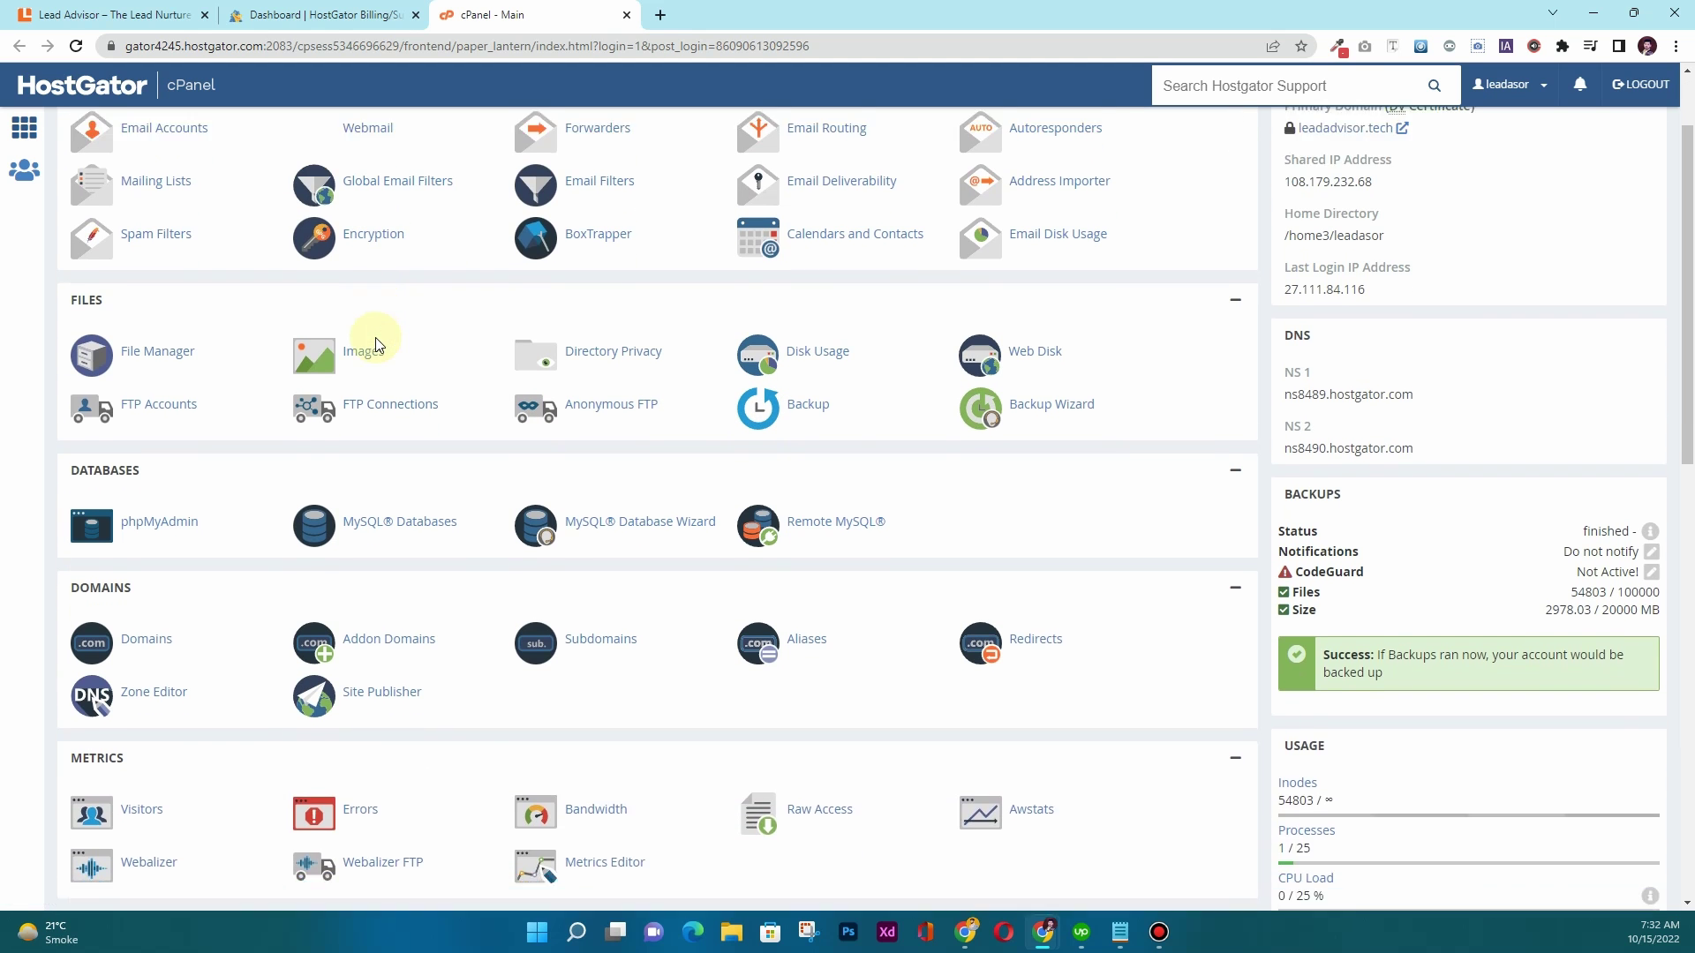
left_click_drag(152, 447, 171, 446)
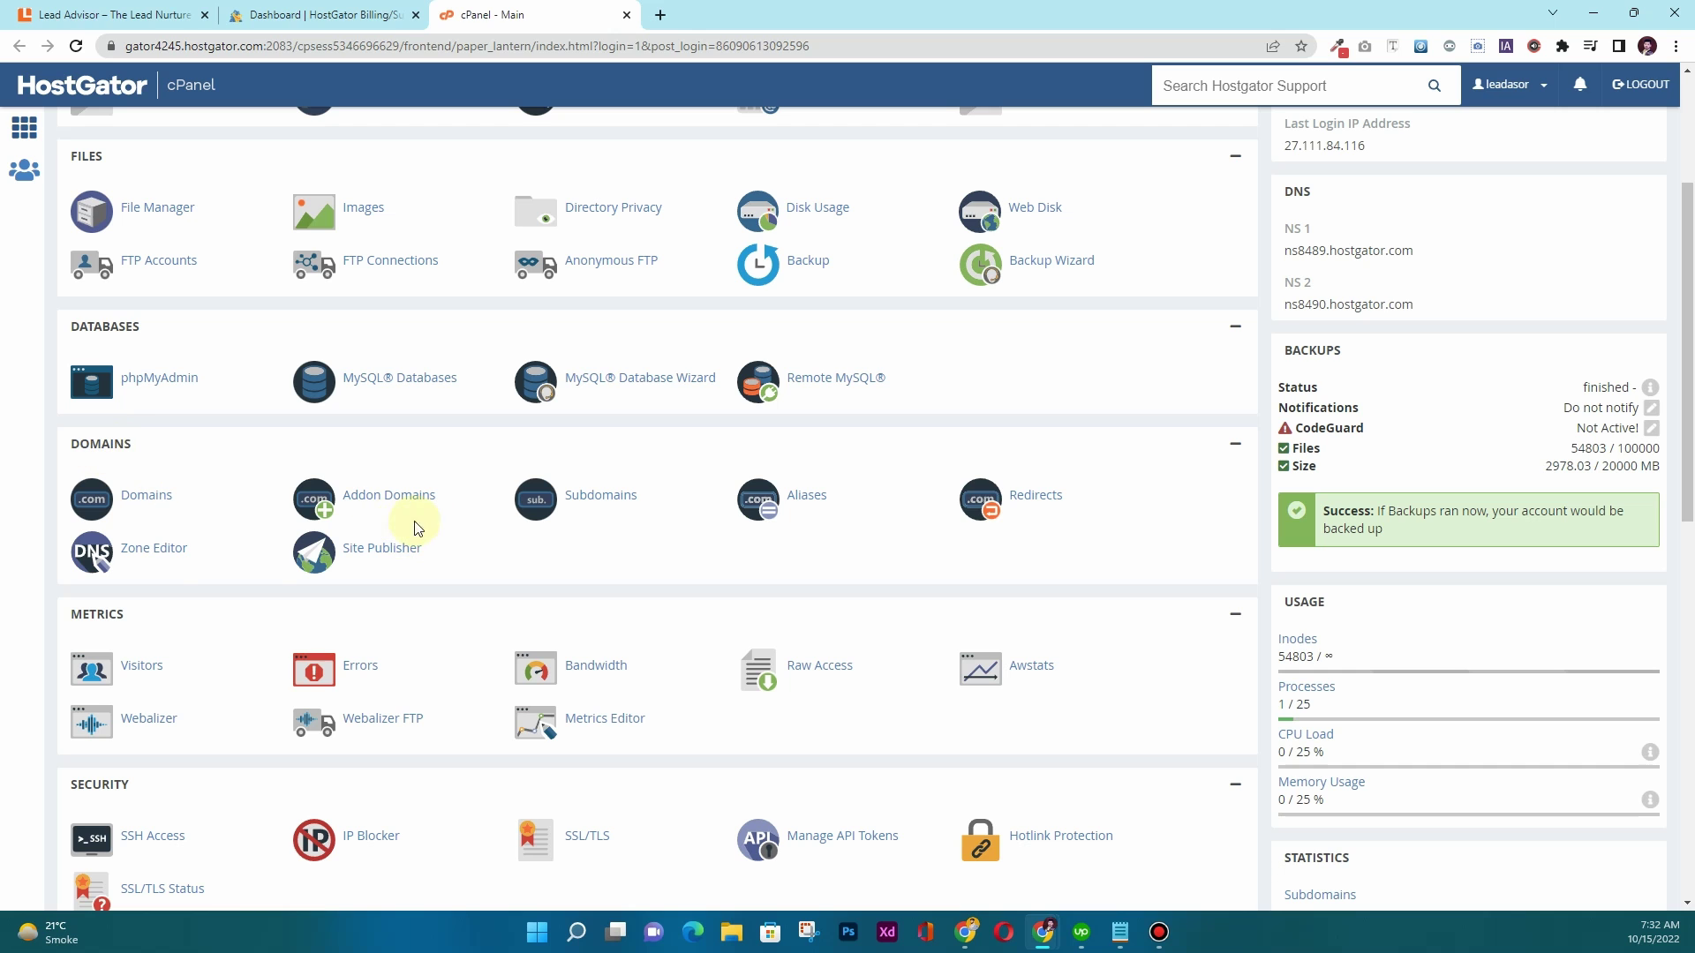
middle_click(168, 554)
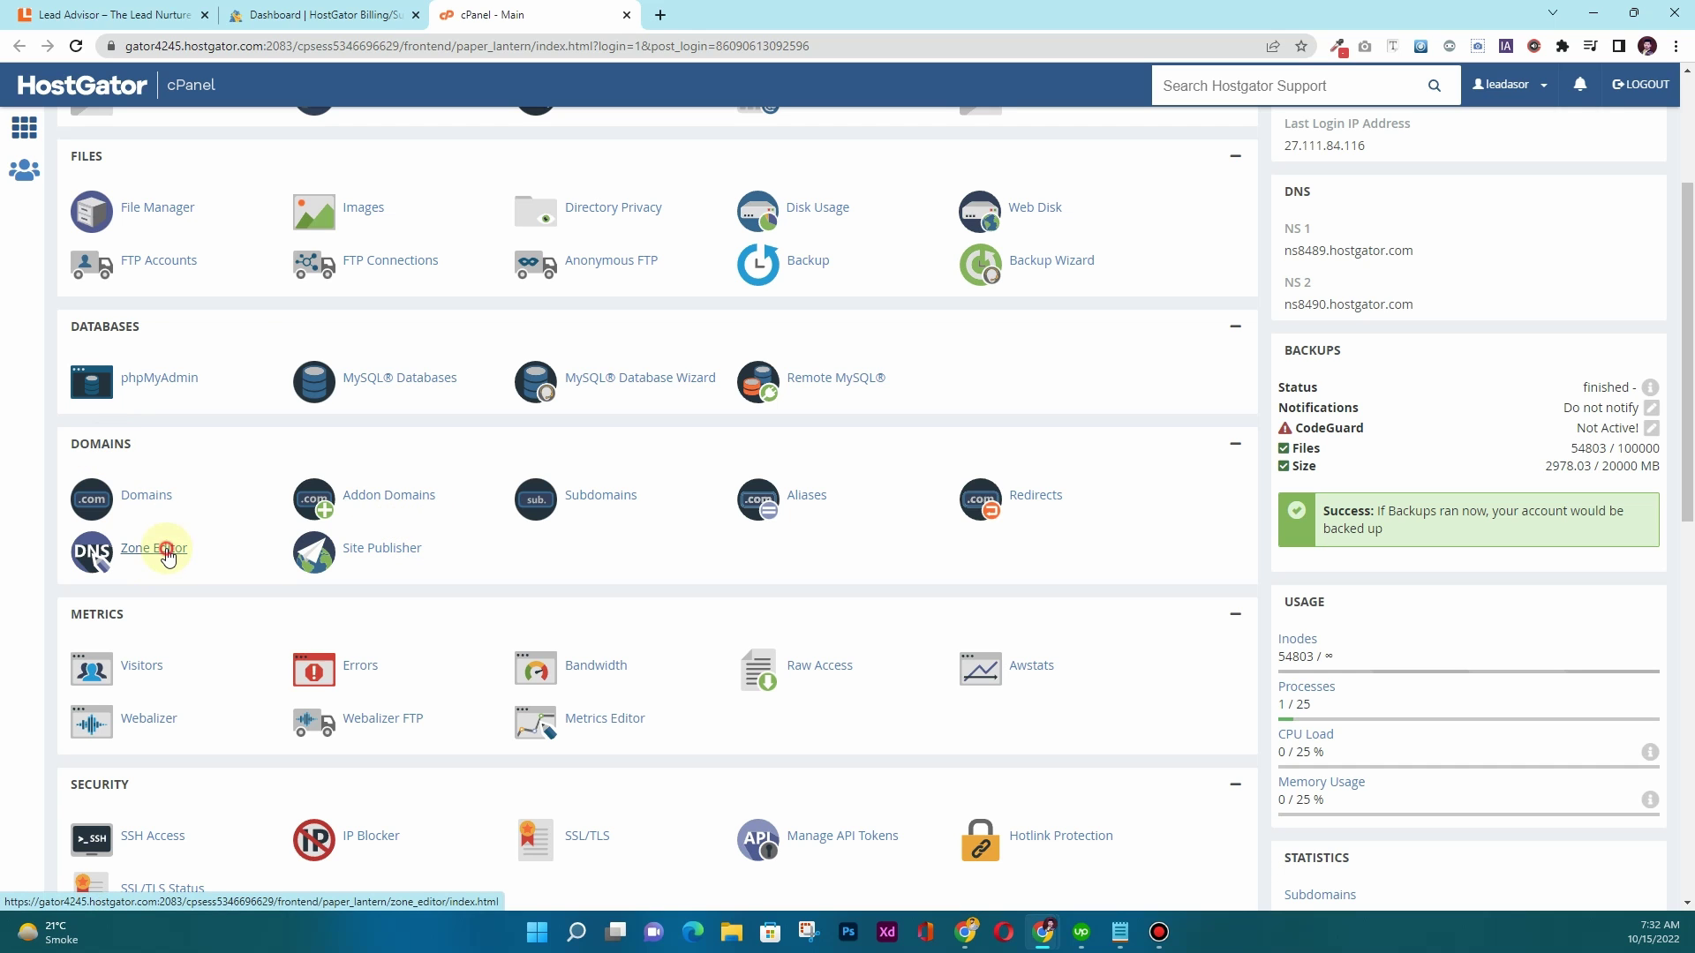
left_click(785, 8)
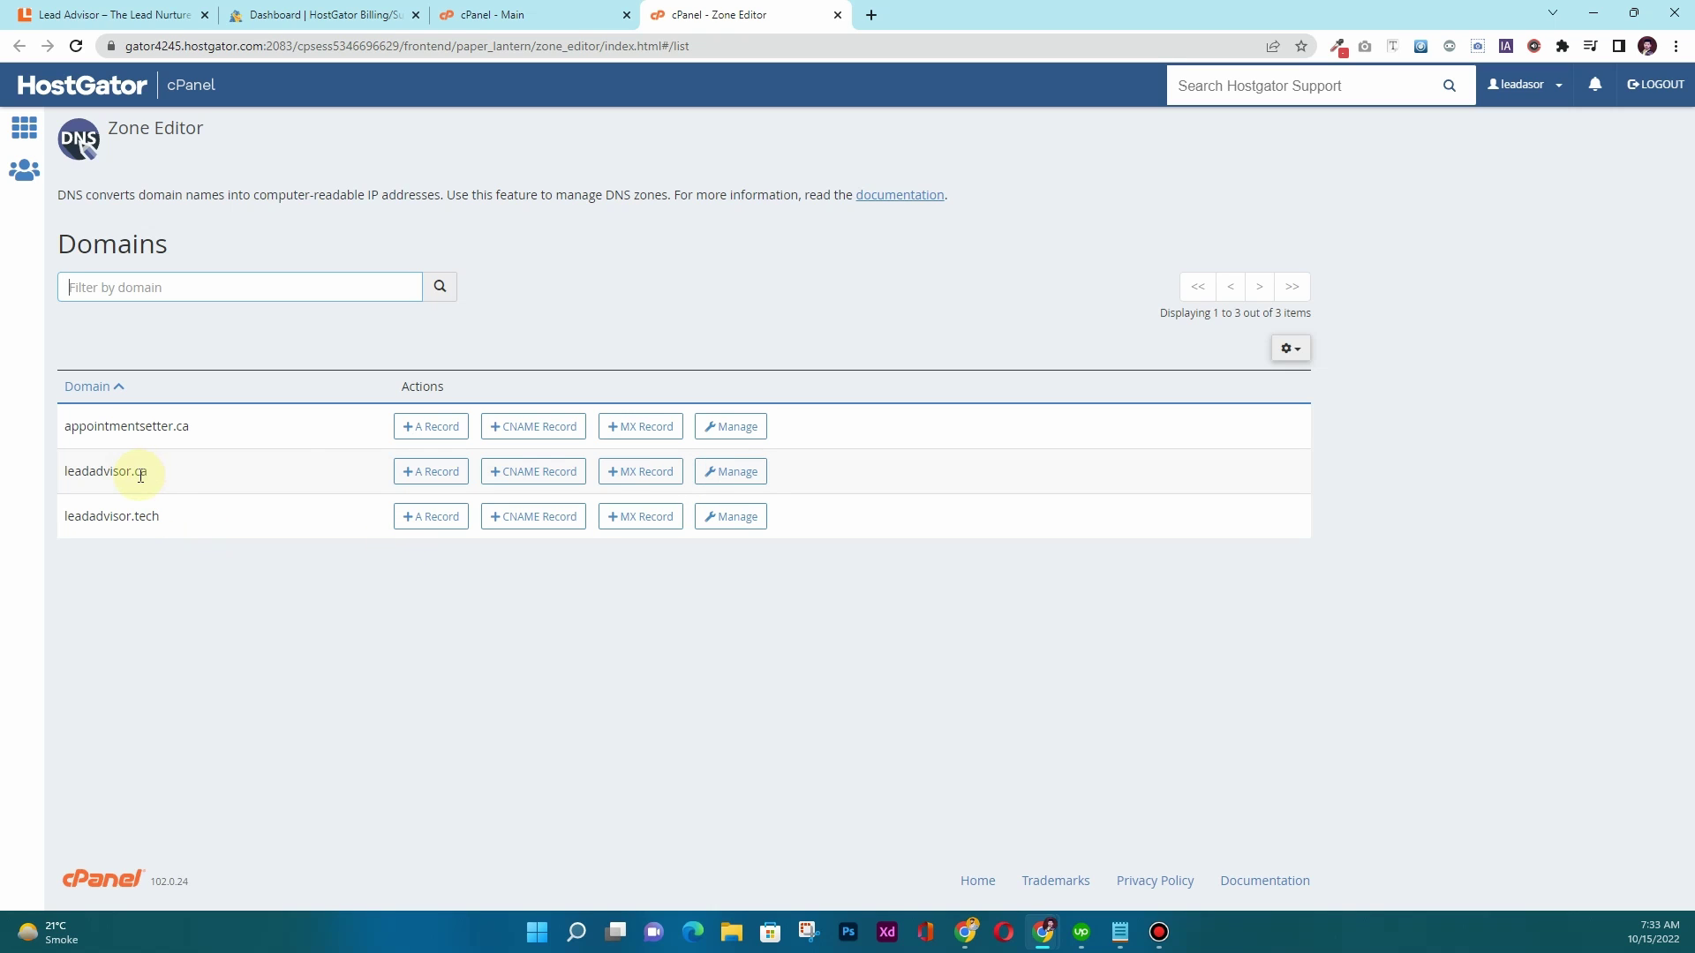
Step: Open the zone records of leadadvisor.ca and filter them to MX records only
left_click(737, 474)
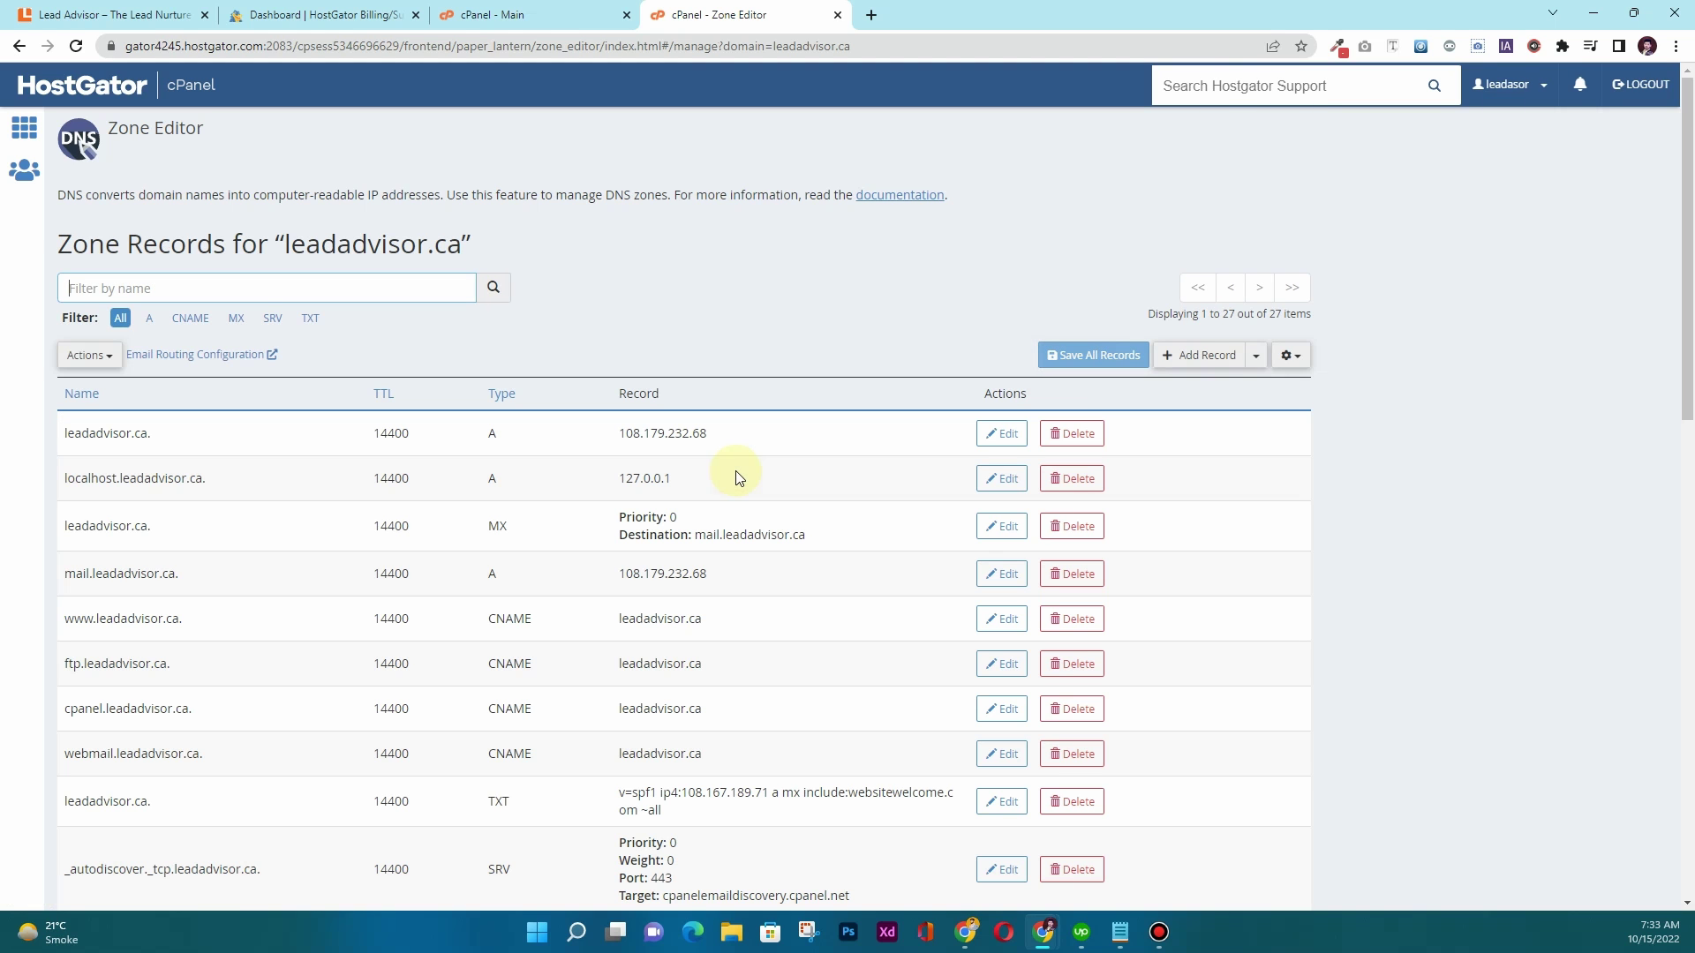
left_click(237, 320)
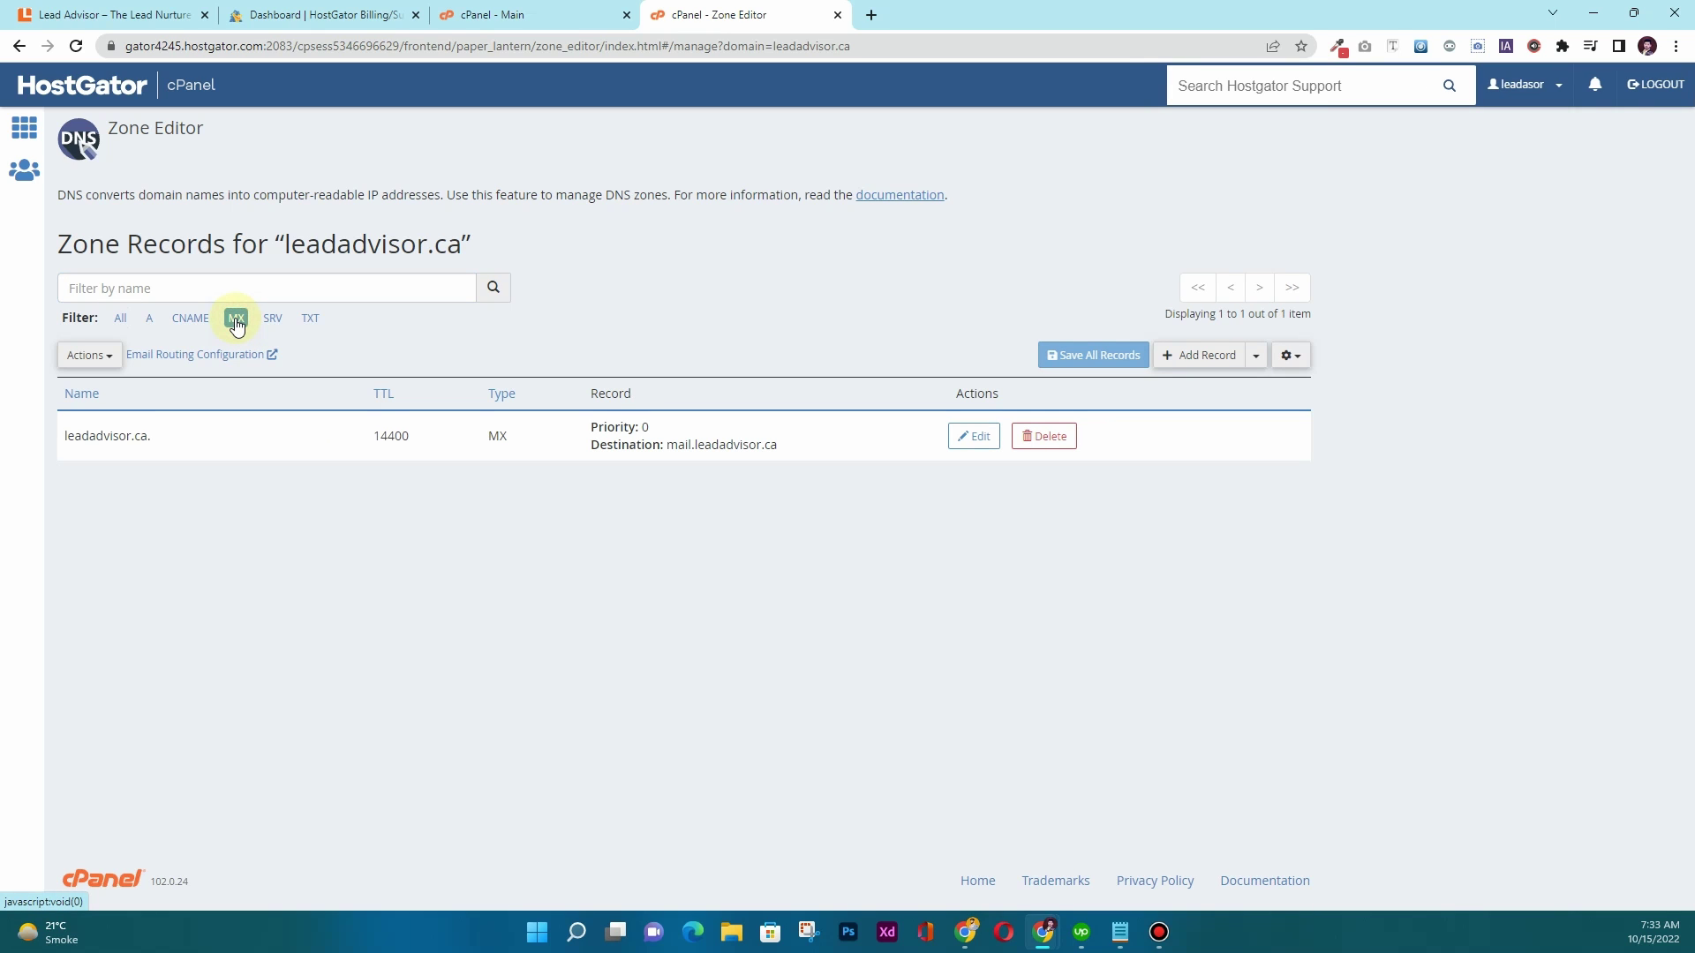
left_click_drag(780, 449, 664, 449)
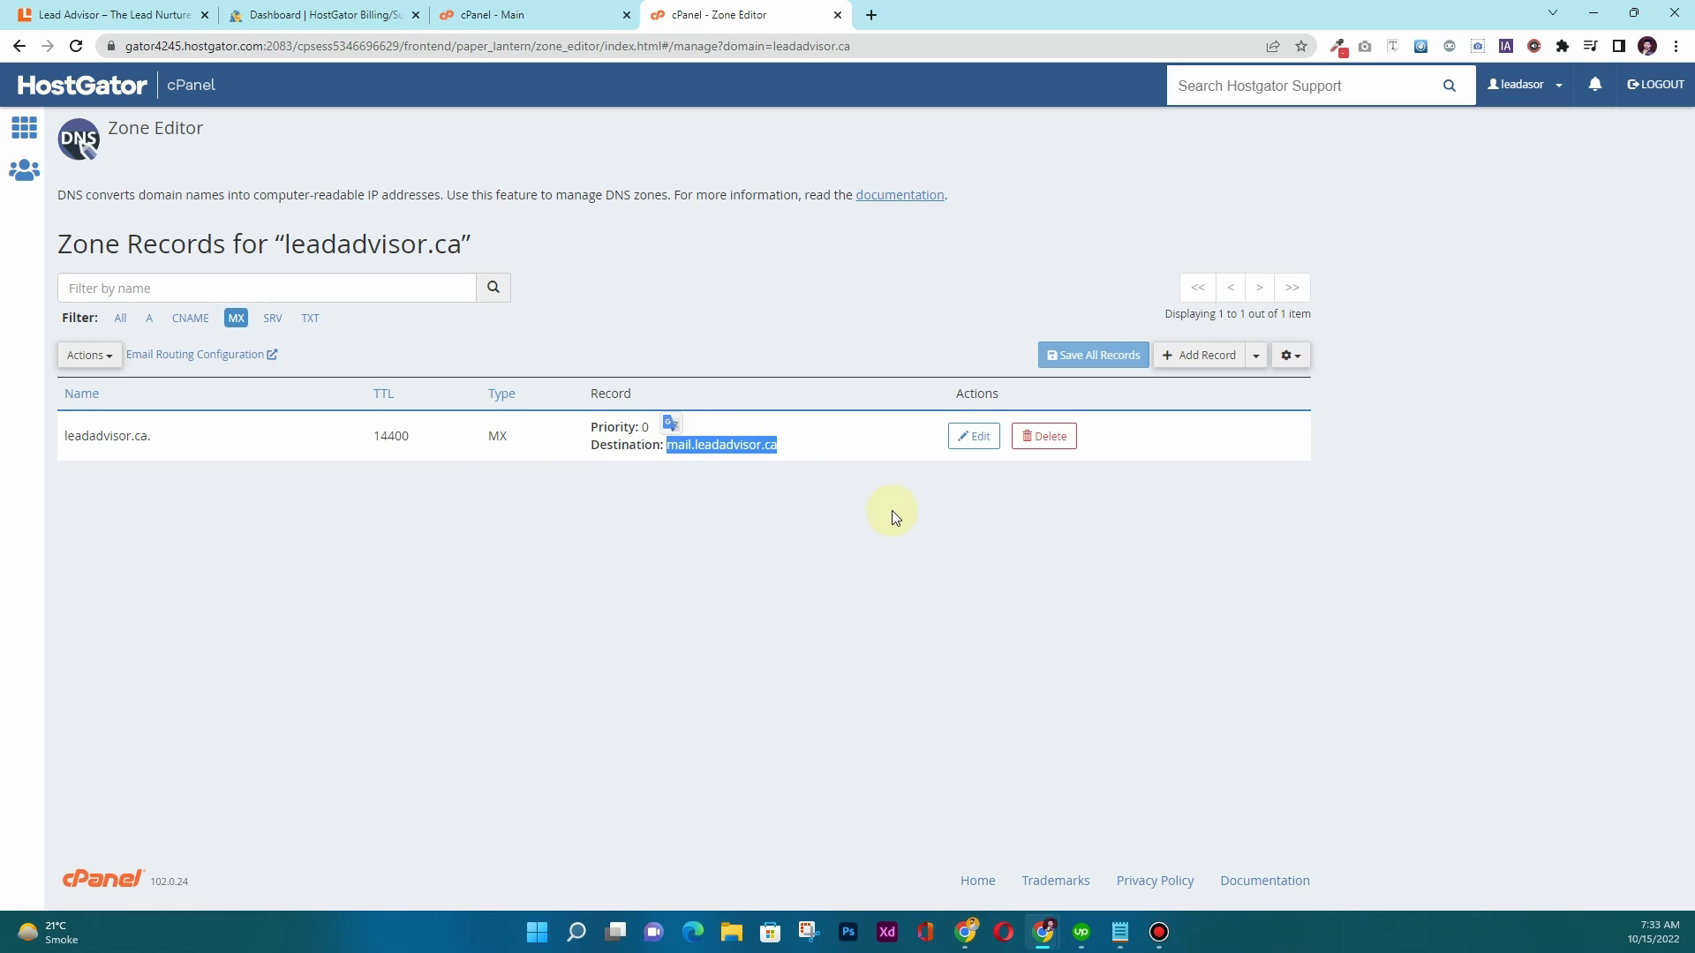
left_click(732, 446)
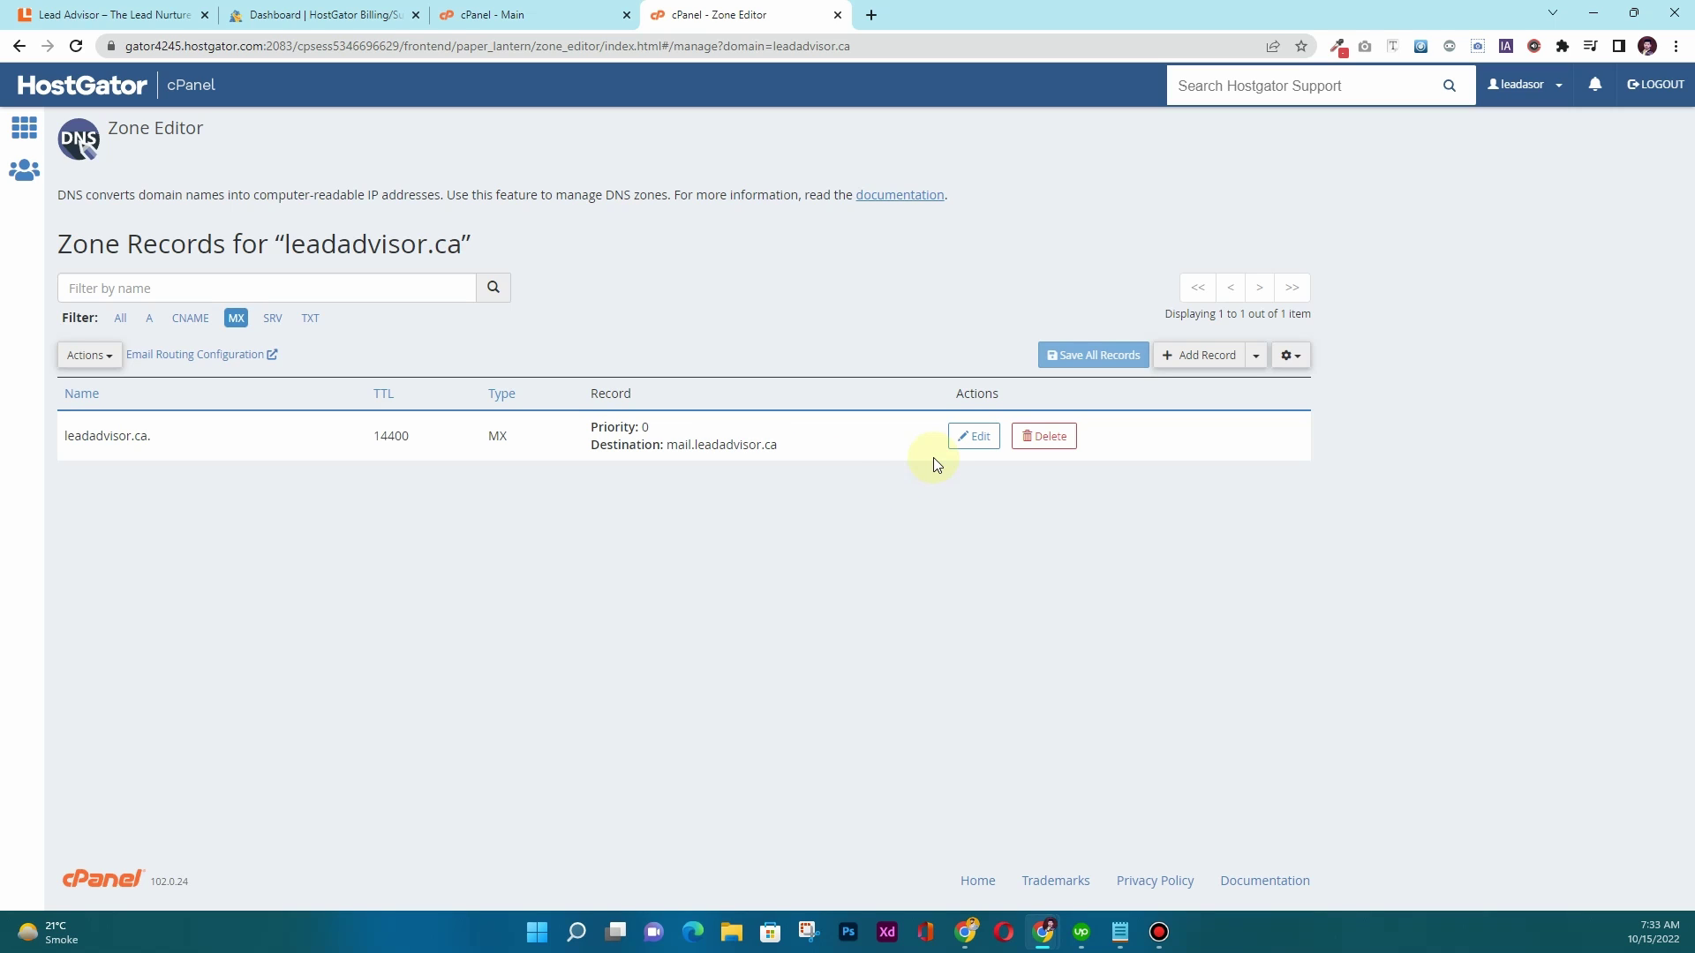
Step: Edit the existing MX record to priority 1 and destination aspmx.l.google.com, and save it
left_click(979, 436)
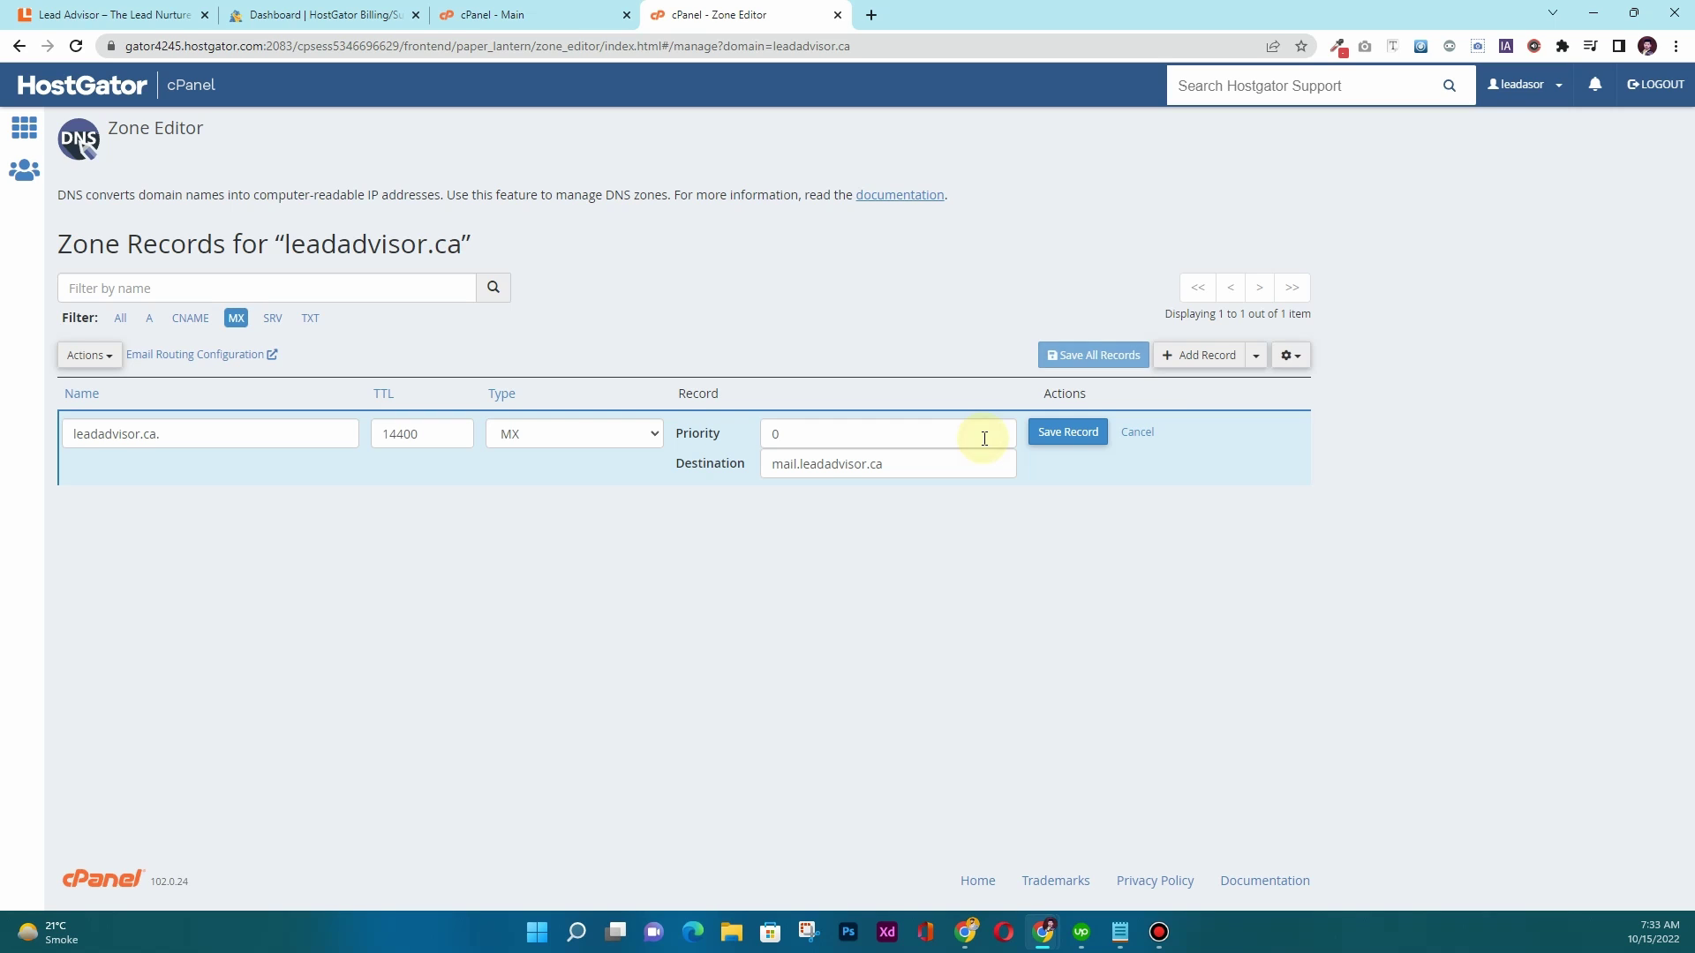
left_click(847, 425)
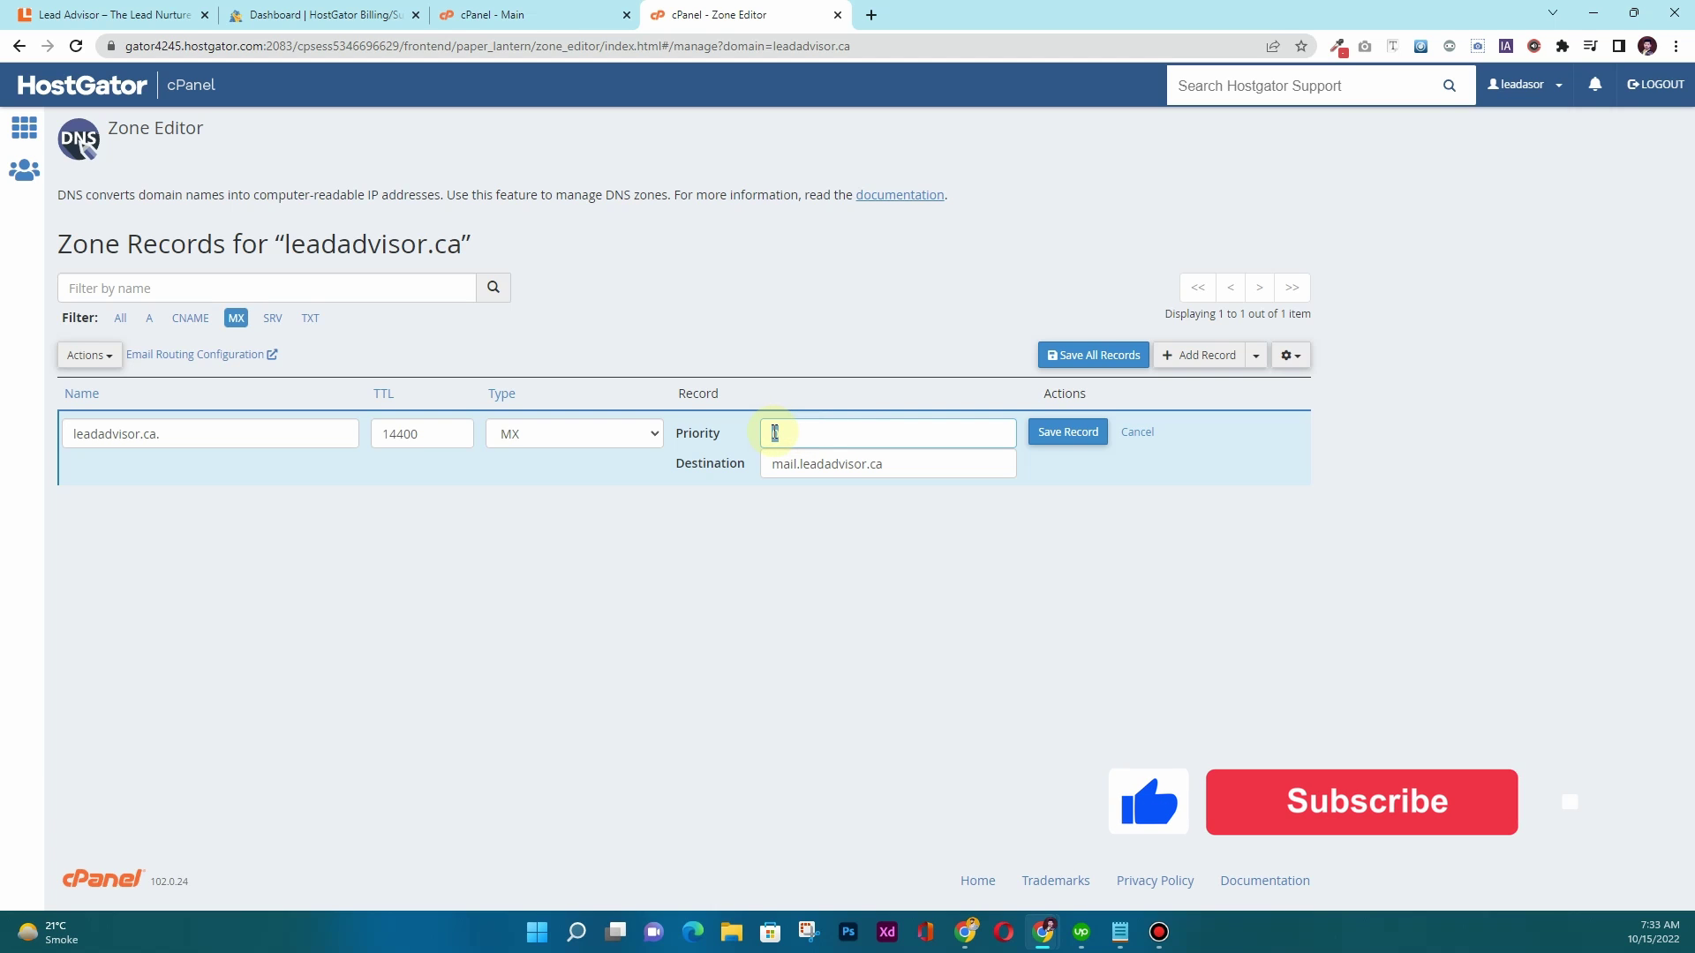
type("1")
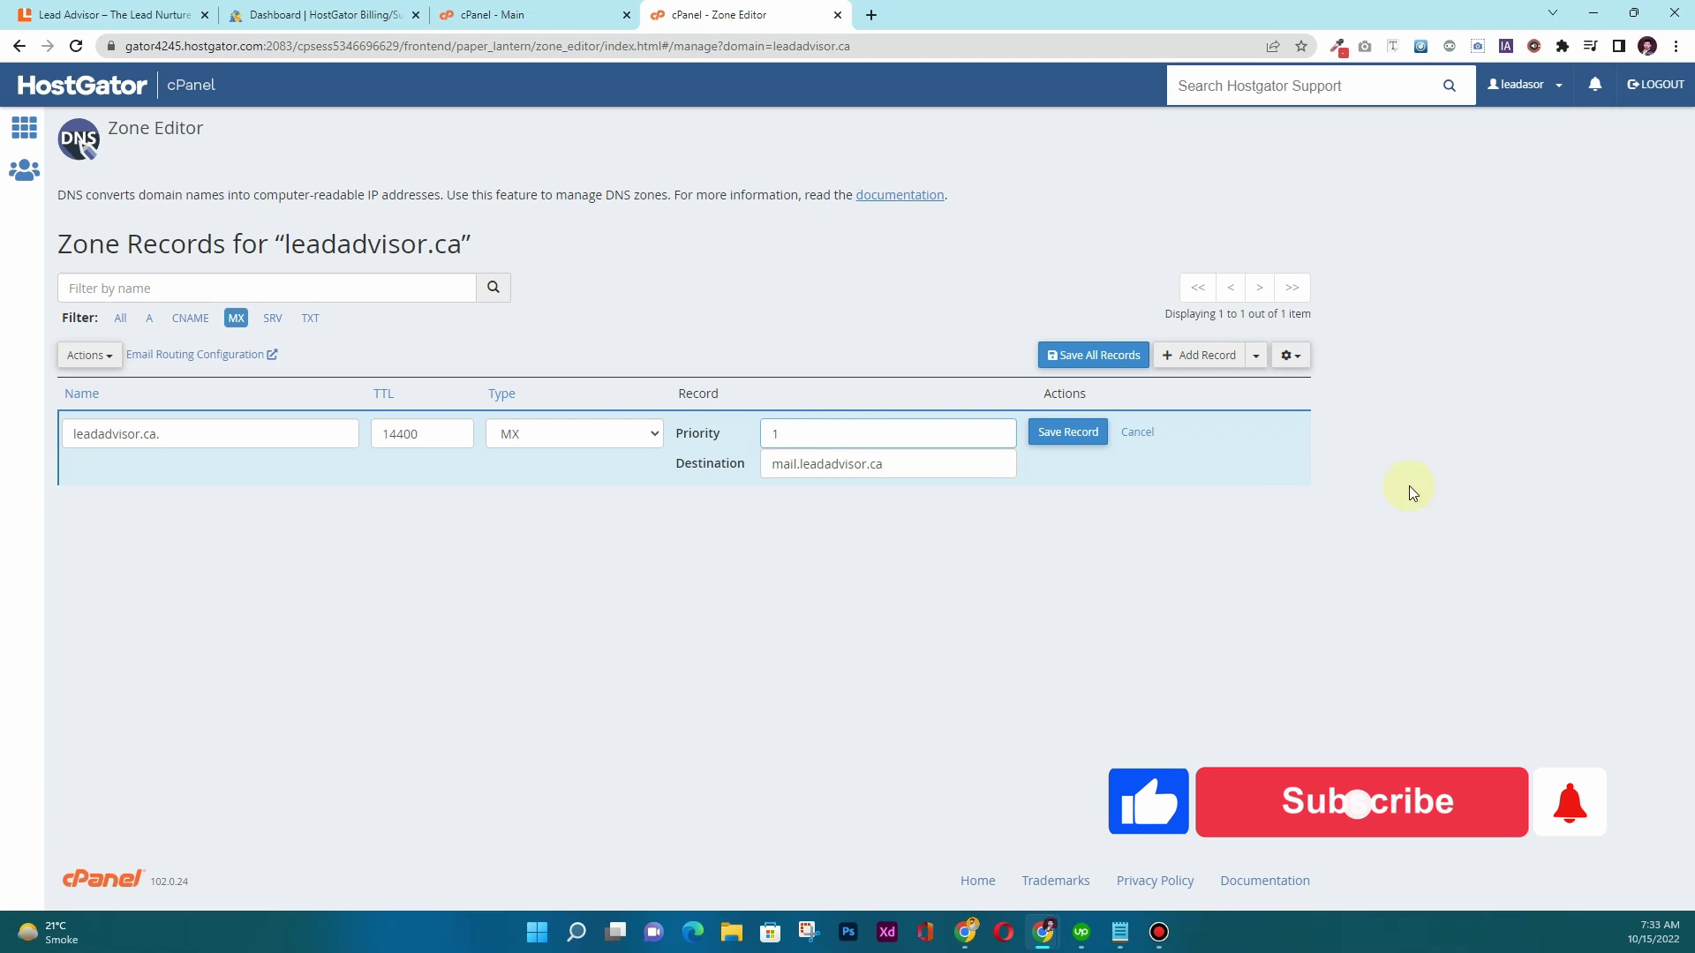
key("alt+Tab")
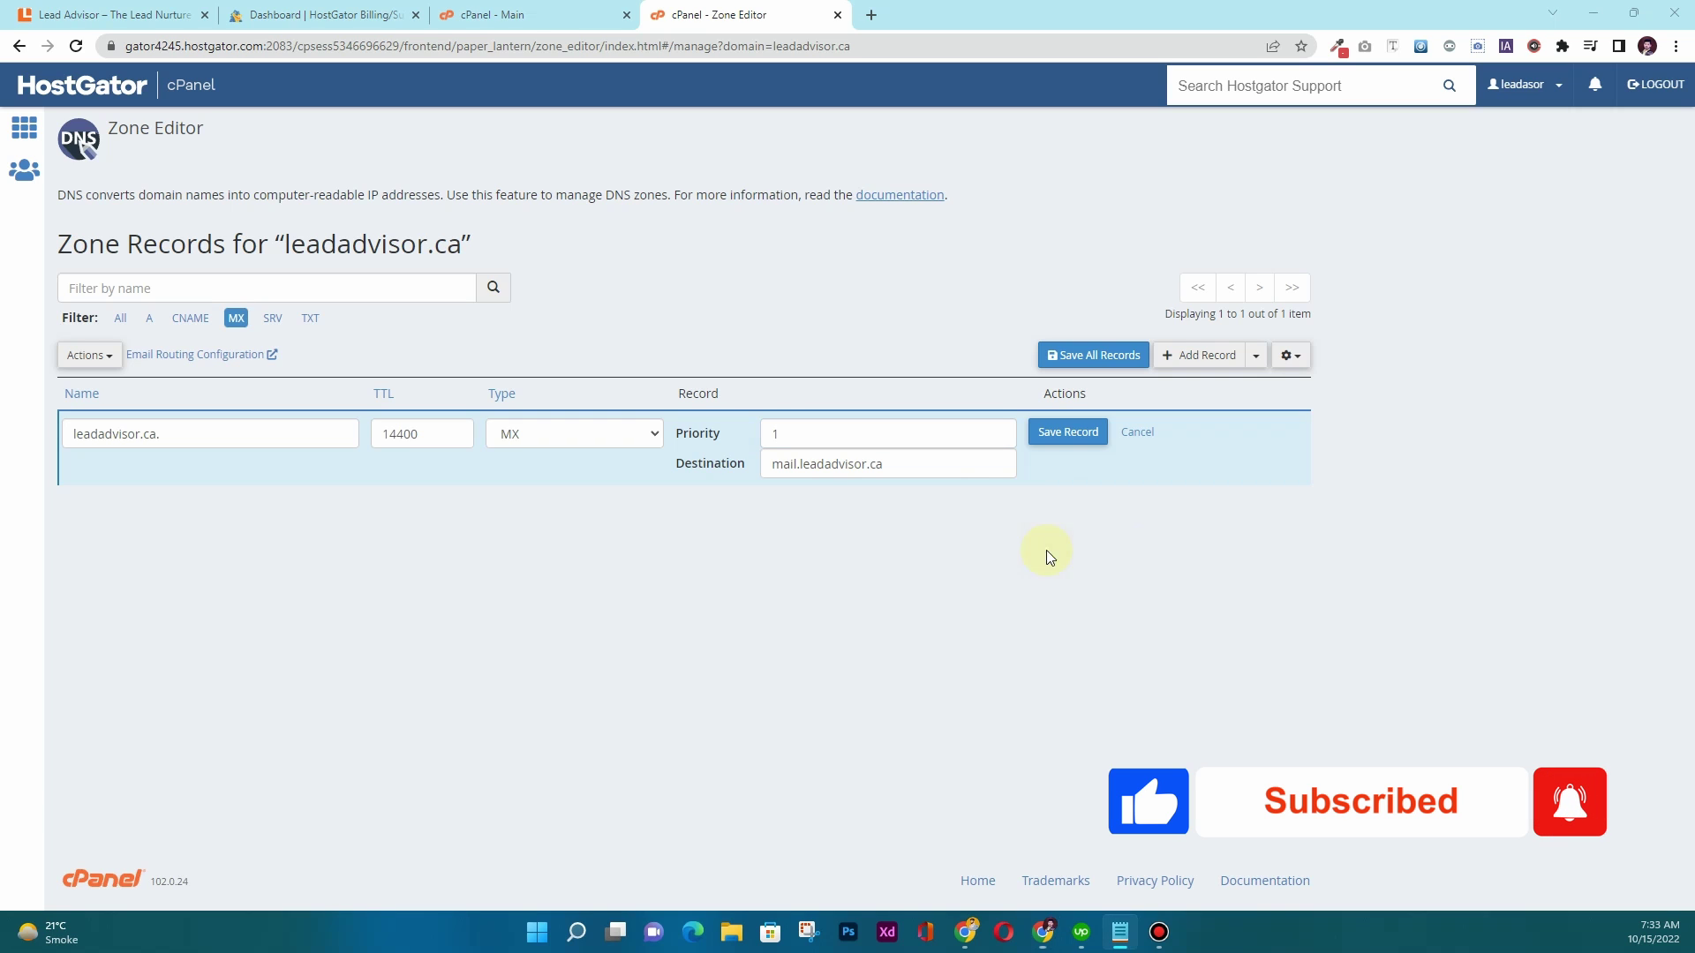
triple_click(809, 477)
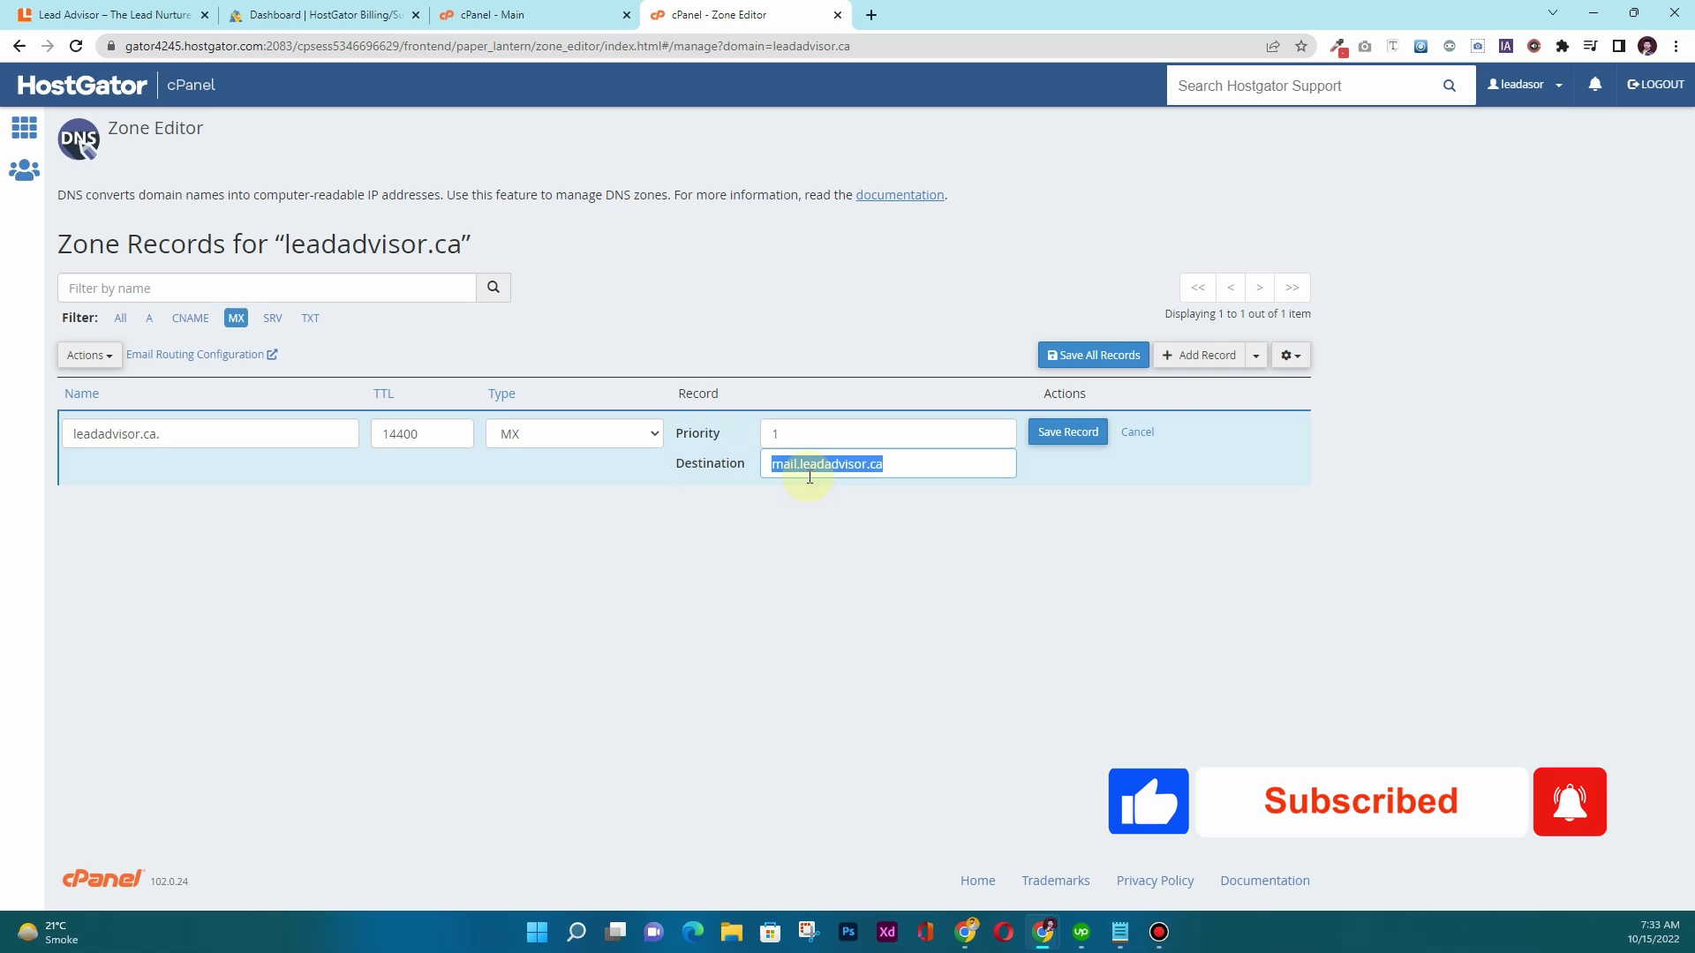
type("aspmx.l.google.com")
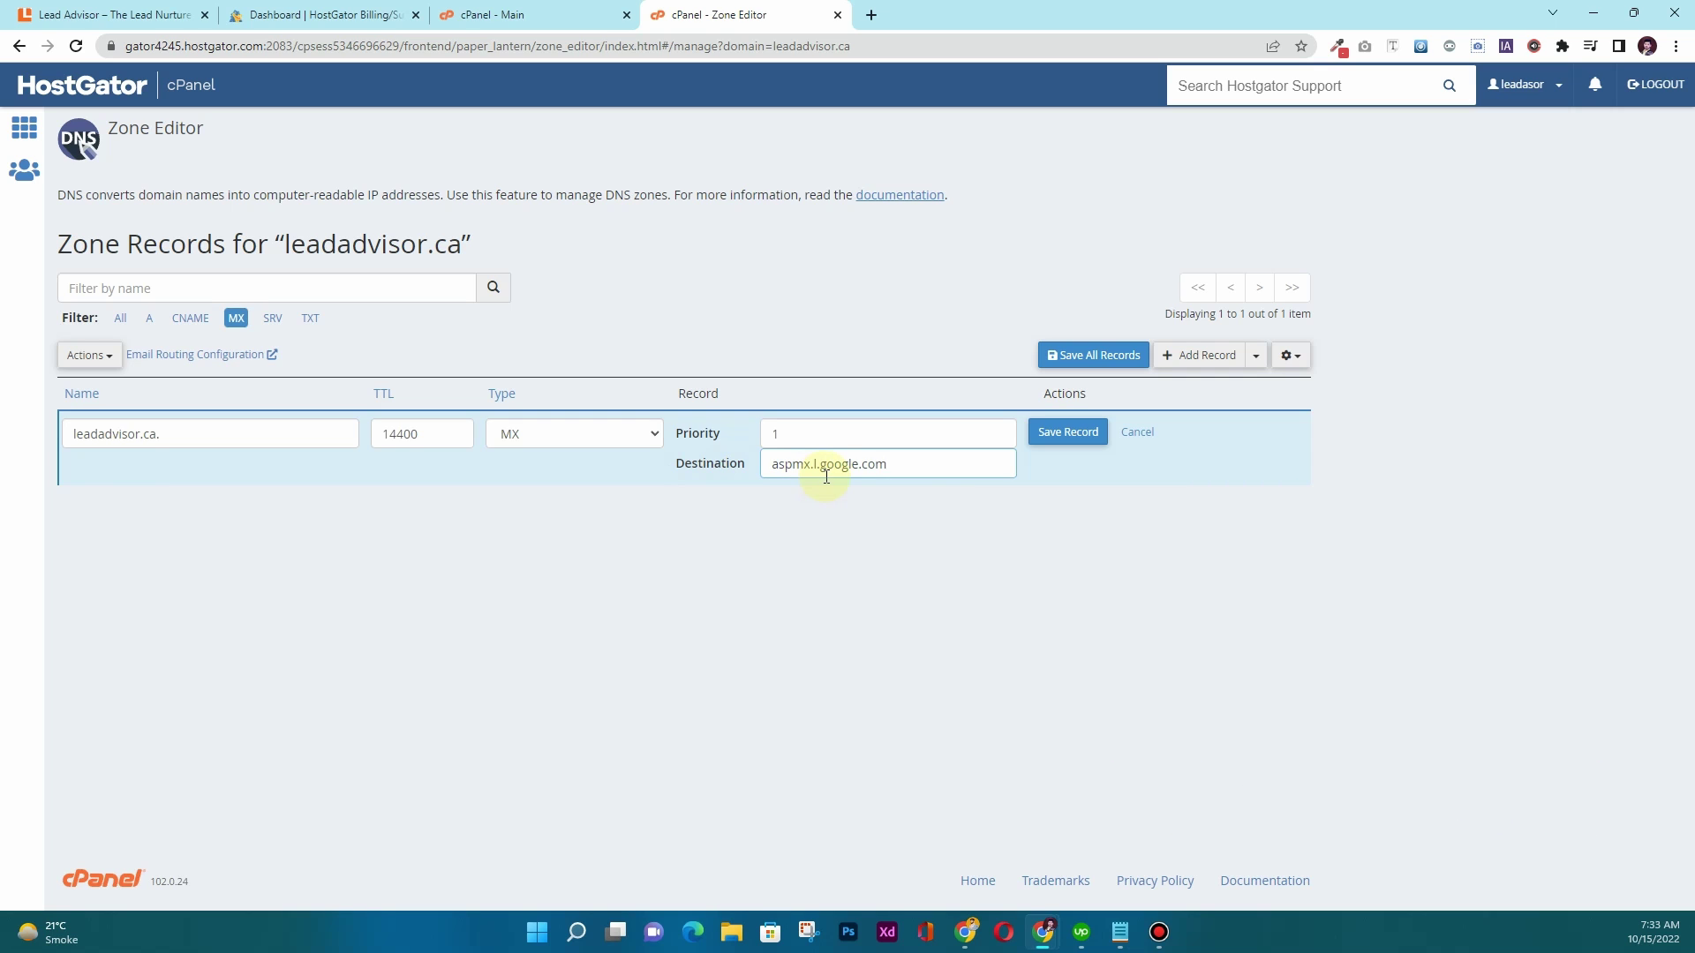
left_click(1063, 441)
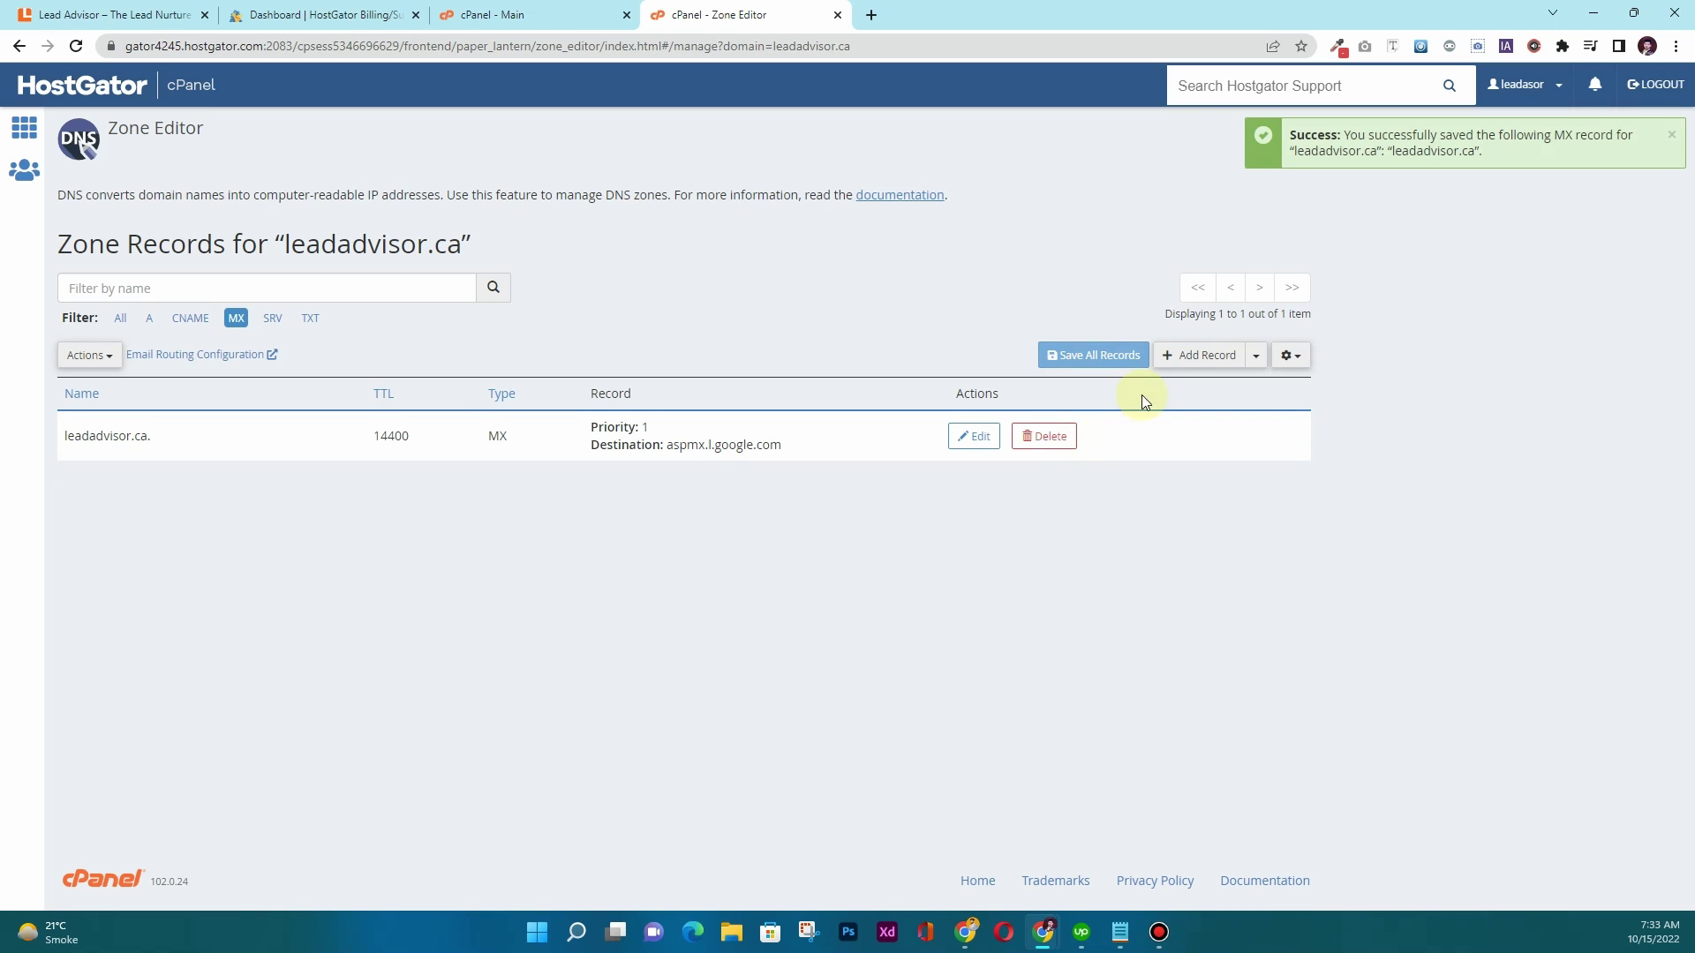
Step: Start a new zone record of type MX with the name leadadvisor.ca
left_click(1201, 359)
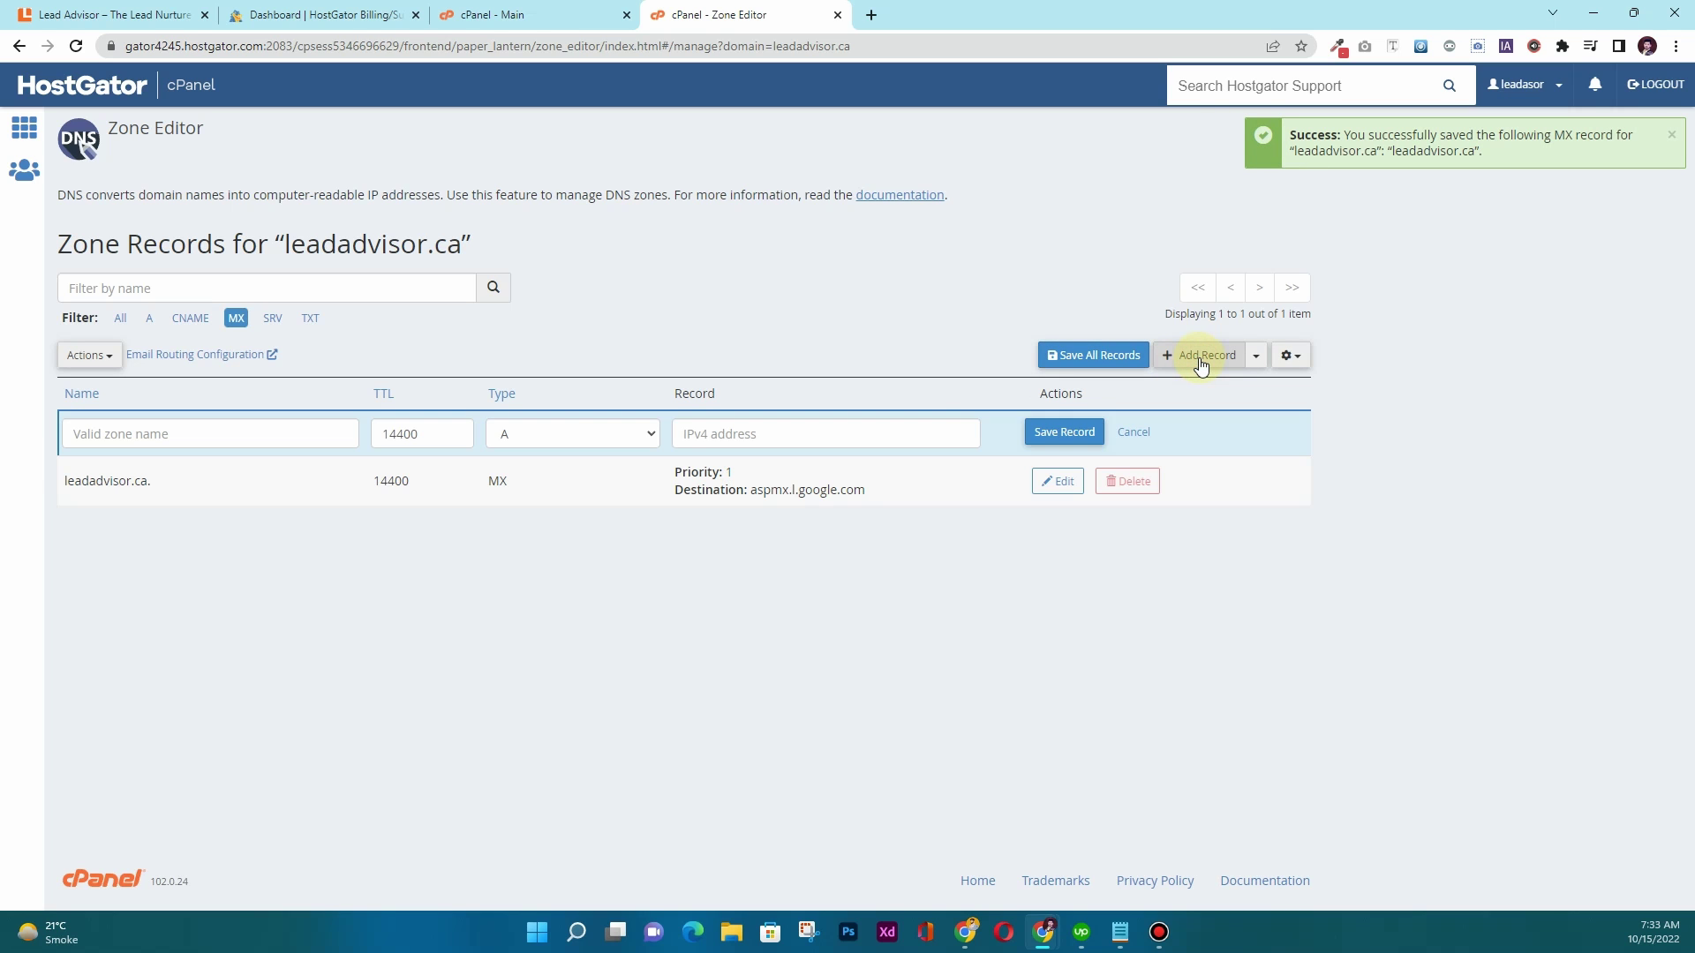
left_click(580, 440)
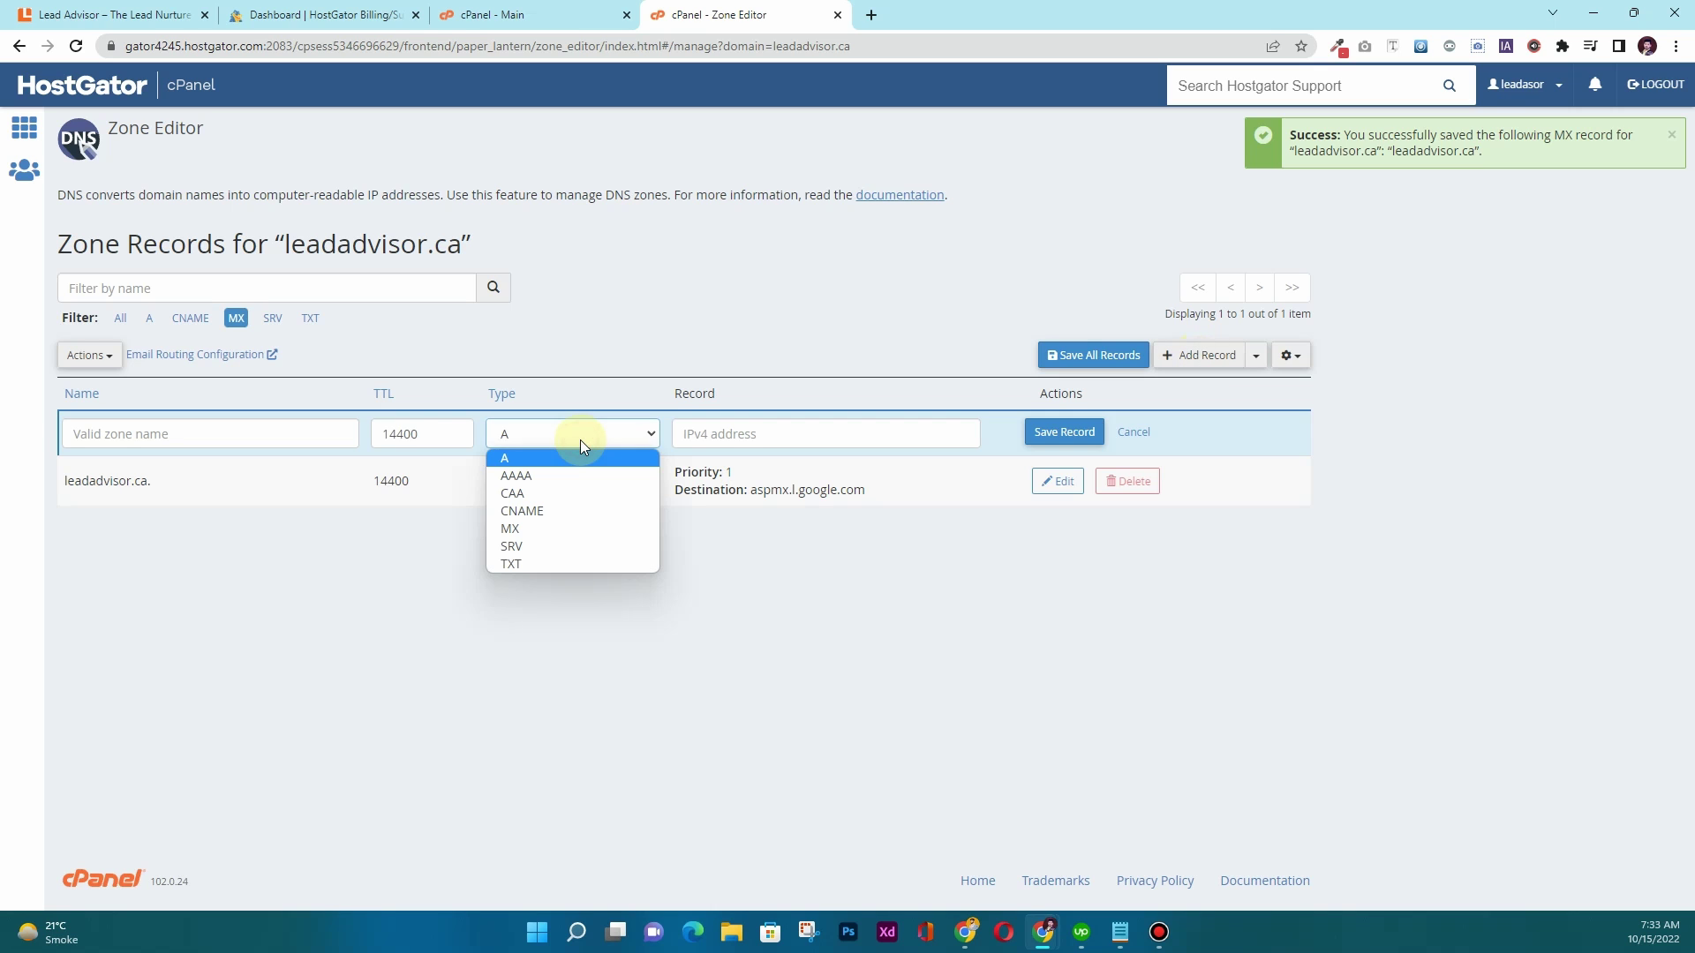
left_click(575, 524)
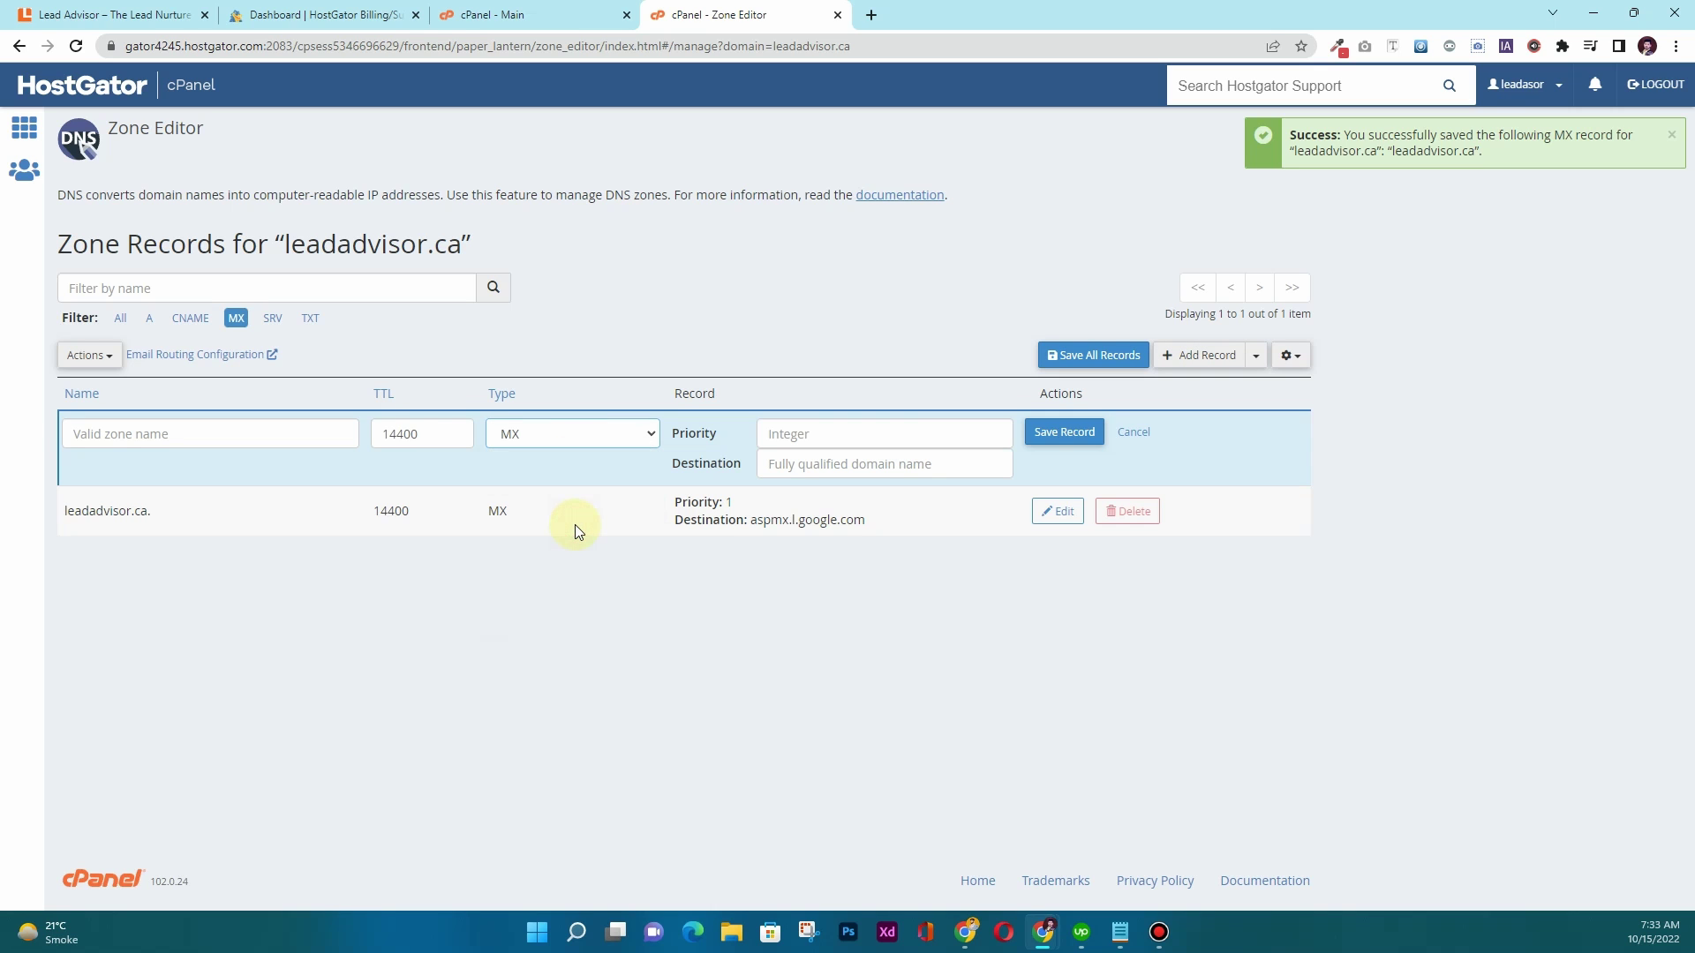
left_click_drag(154, 513, 68, 511)
key("ctrl+c")
left_click(115, 437)
key("ctrl+v")
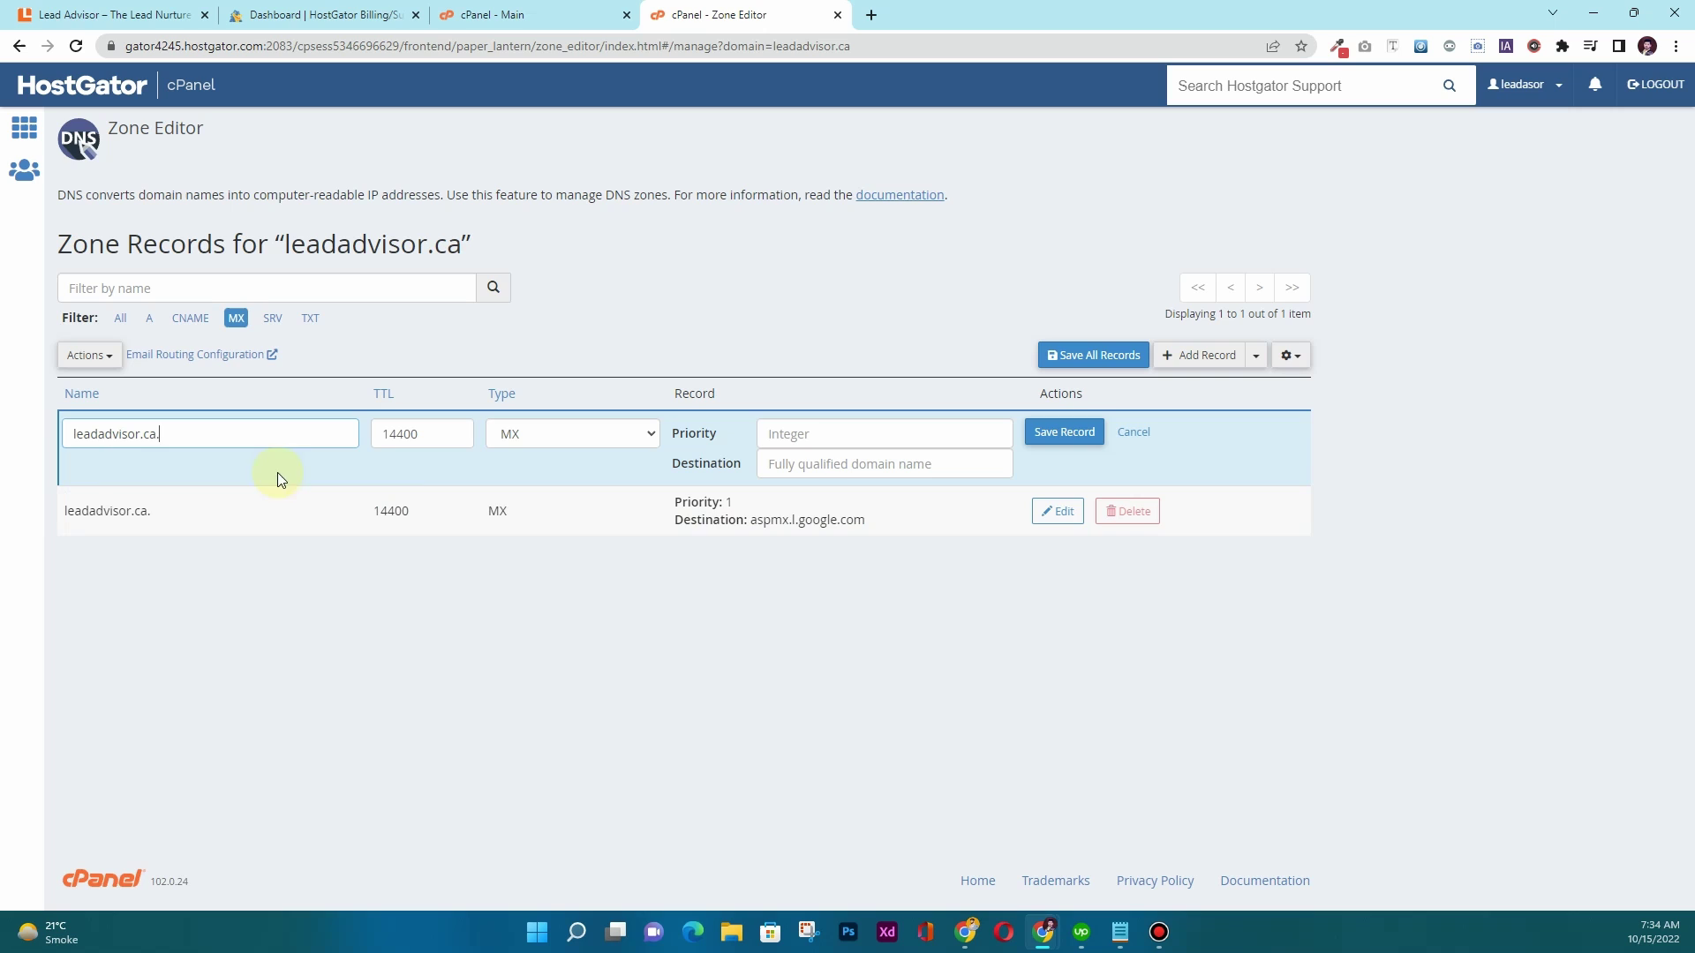
Step: Give the new MX record priority 5 and destination alt1.aspmx.l.google.com, and save it
left_click(842, 433)
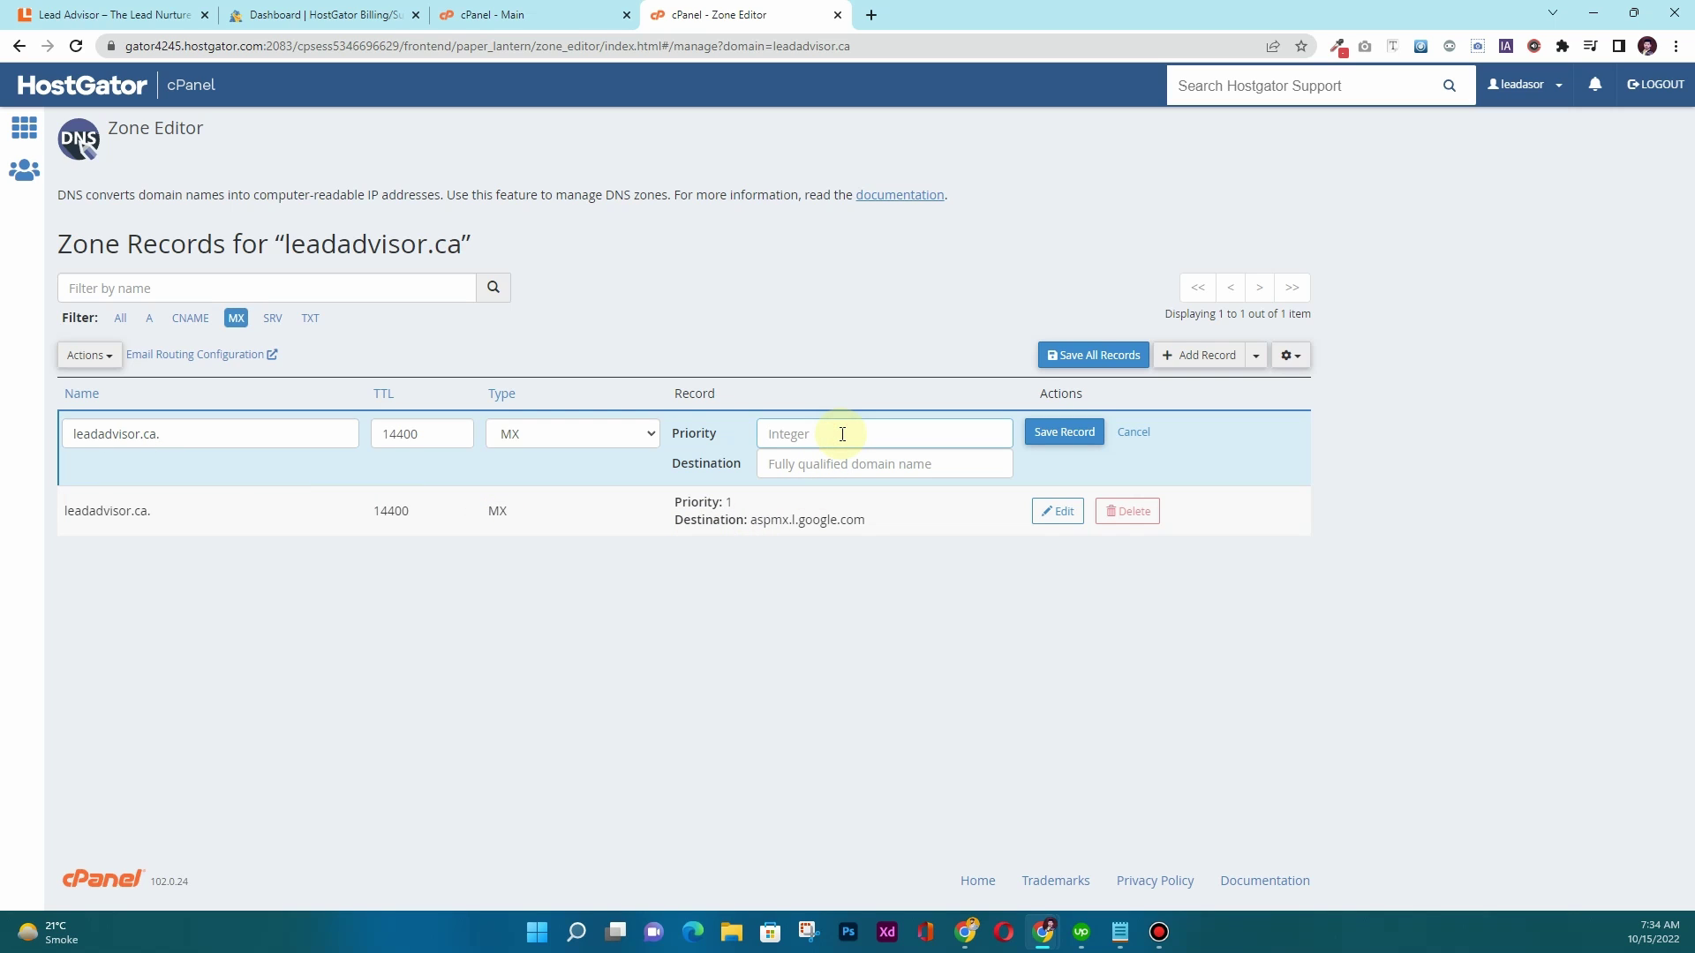
type("5")
key("alt+Tab")
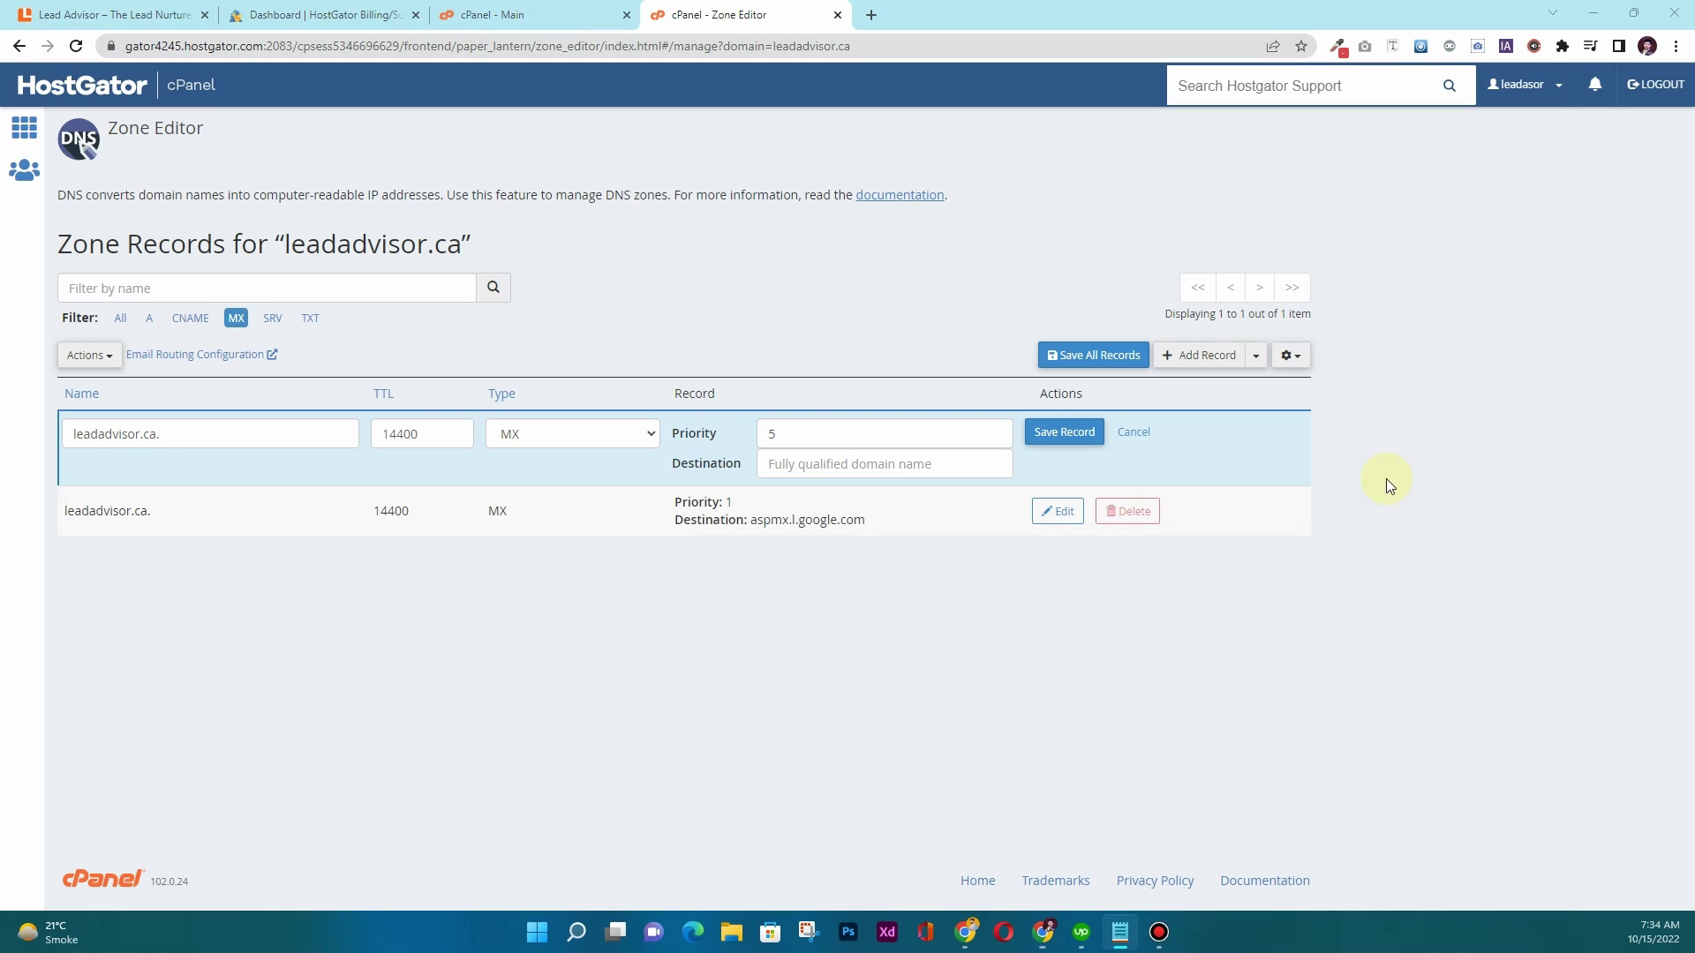
left_click(780, 465)
key("ctrl+v")
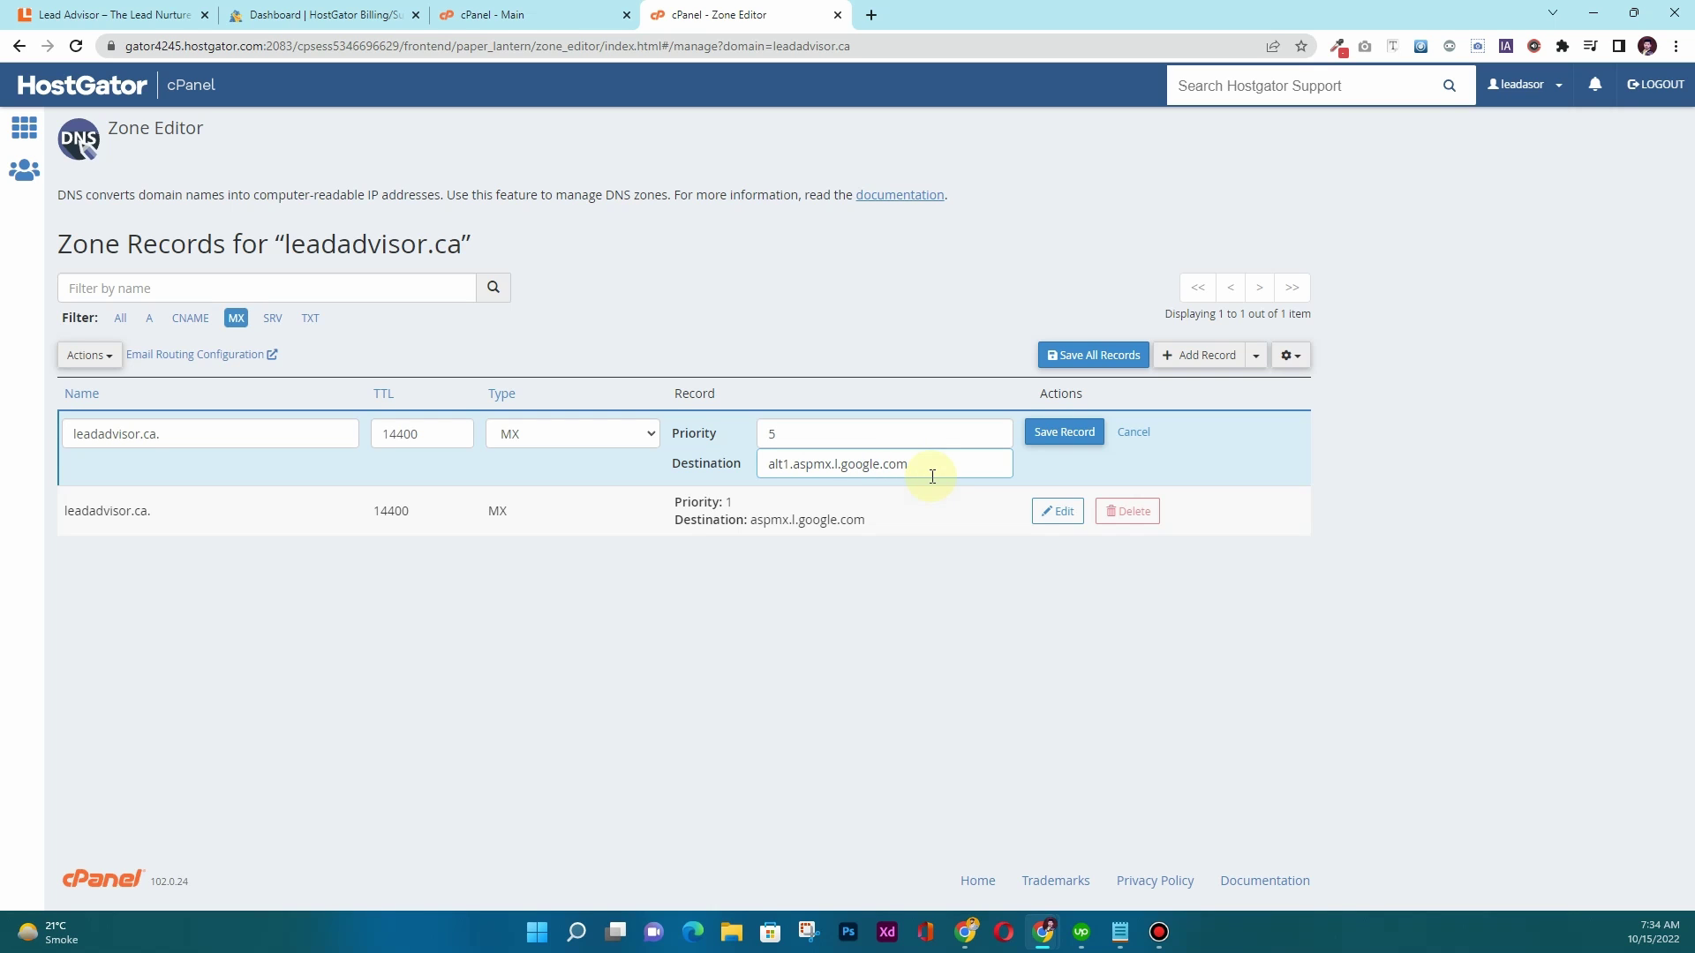
left_click(1057, 432)
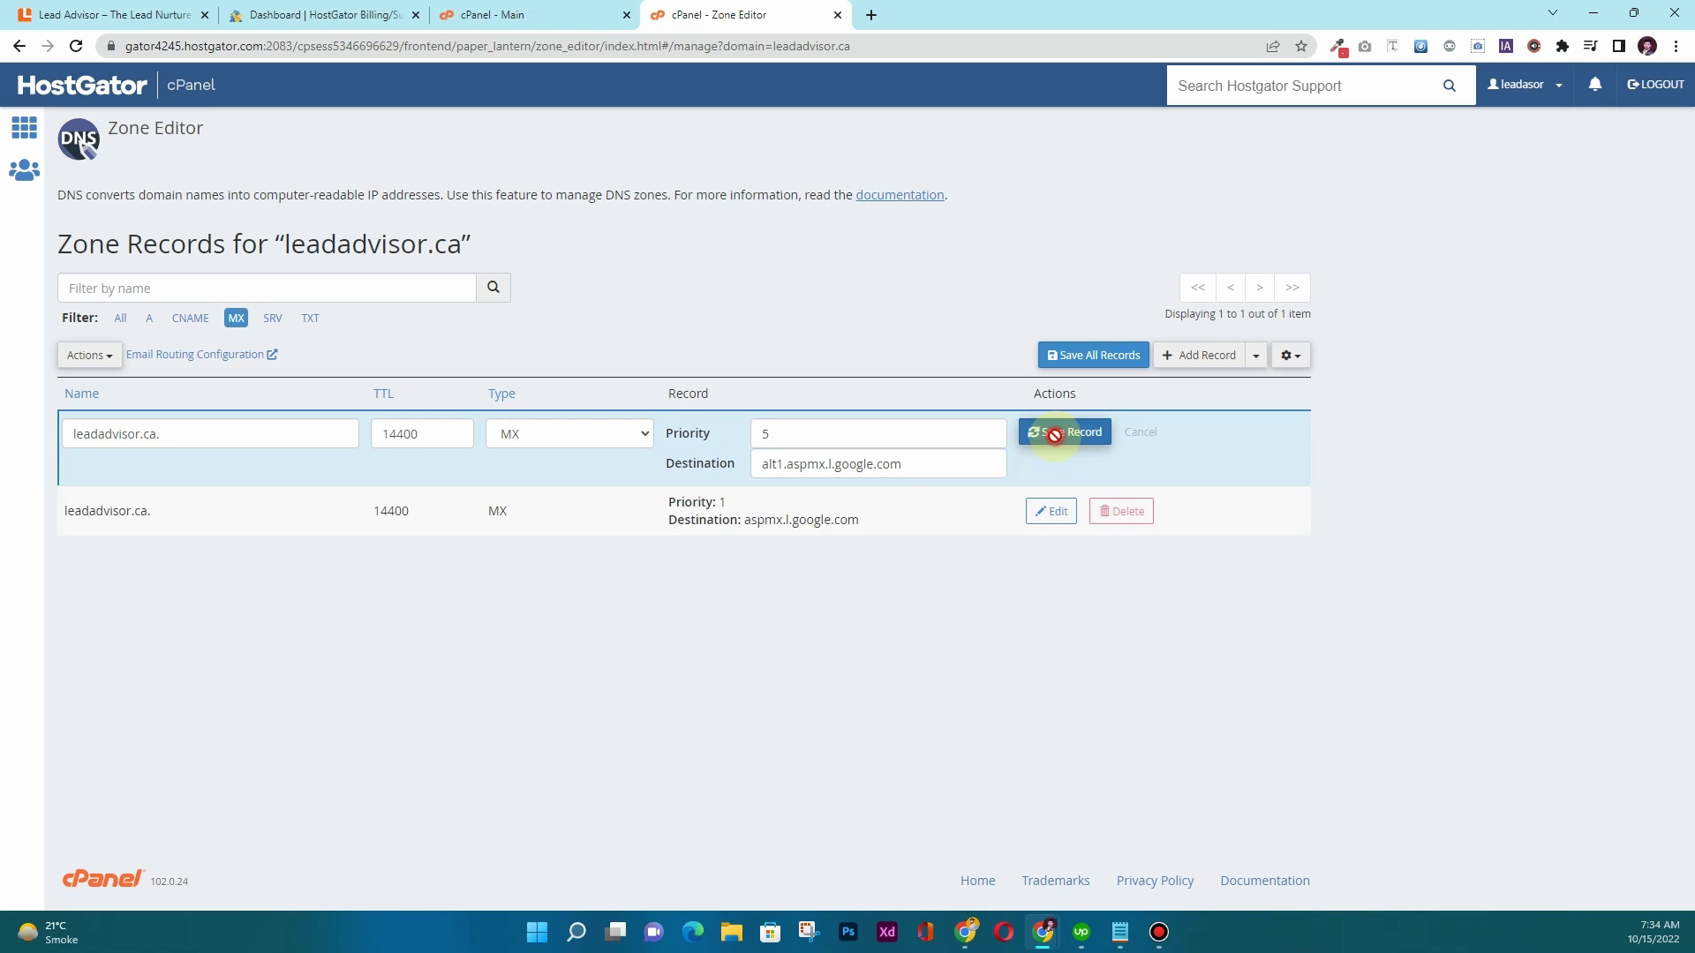
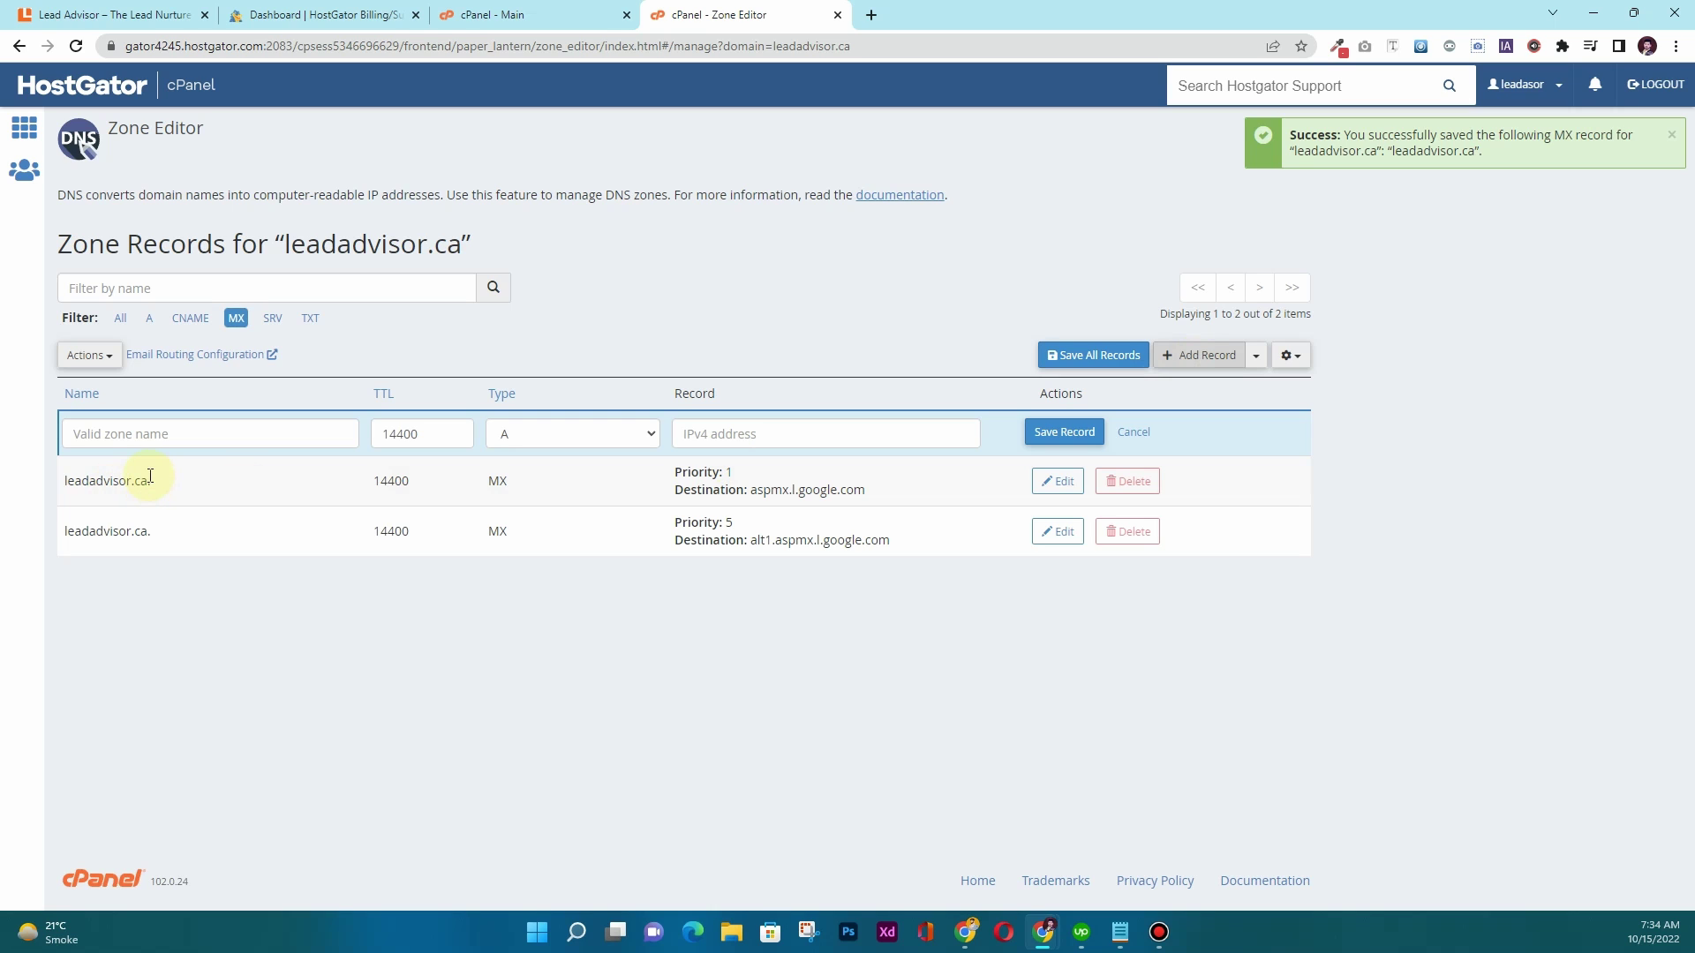
Step: Name the new blank zone record leadadvisor.ca. and set its type to MX
left_click_drag(152, 484, 68, 477)
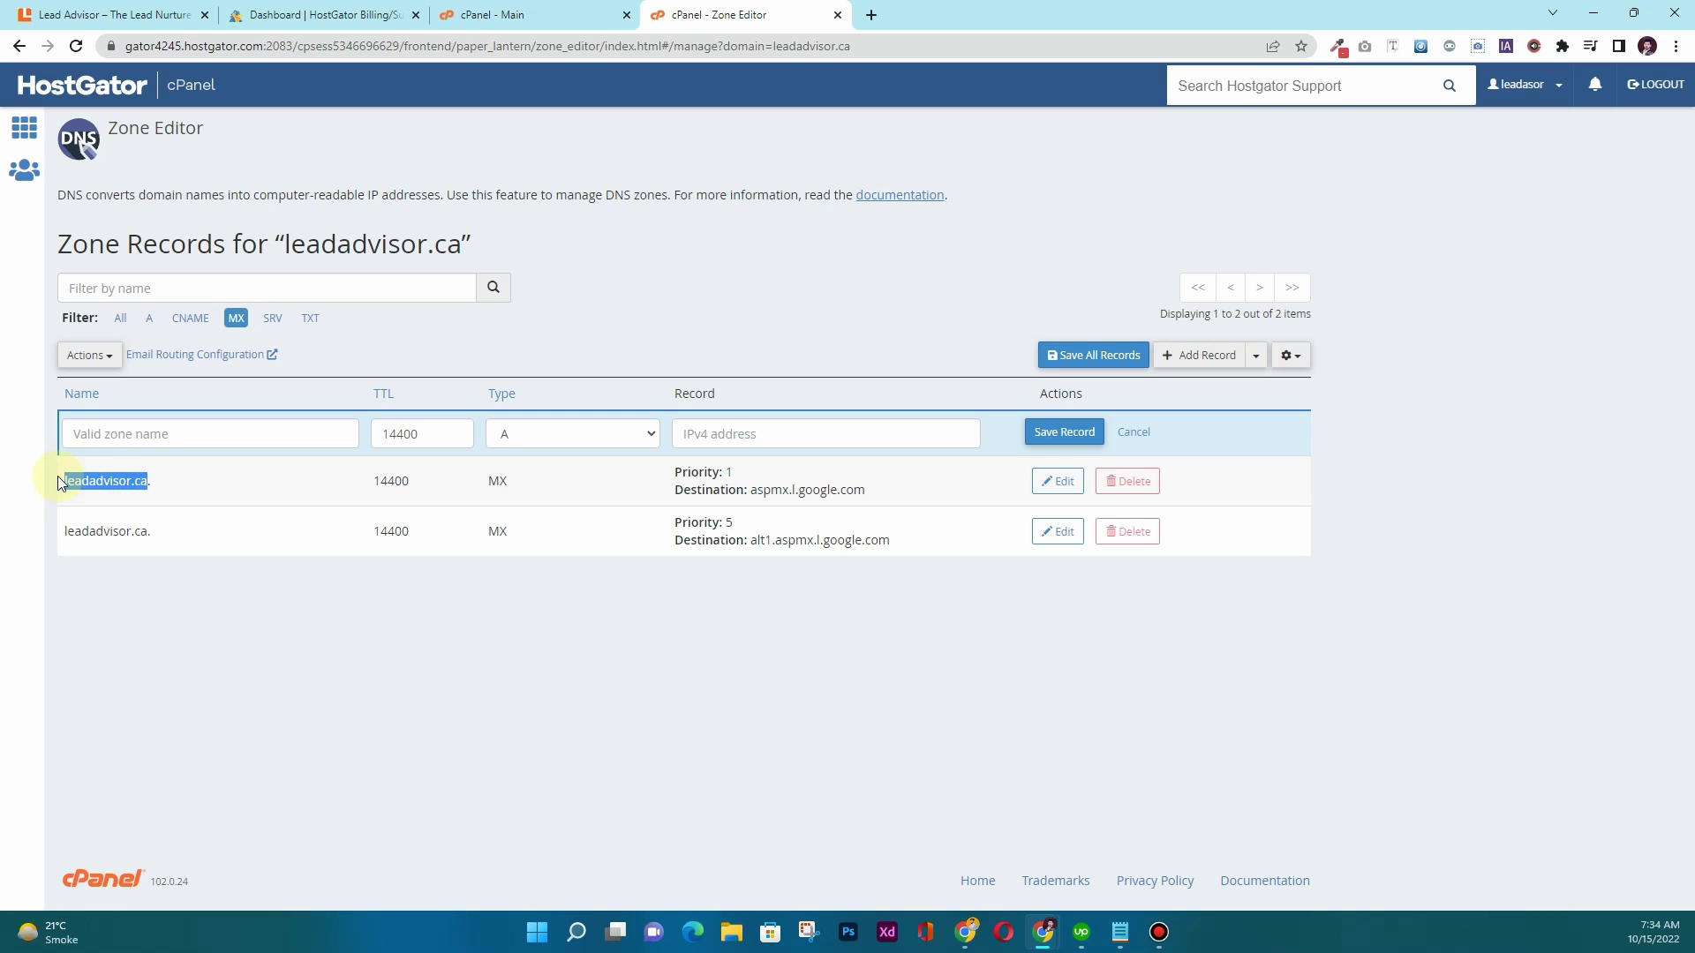
key("ctrl+c")
left_click(144, 435)
key("ctrl+v")
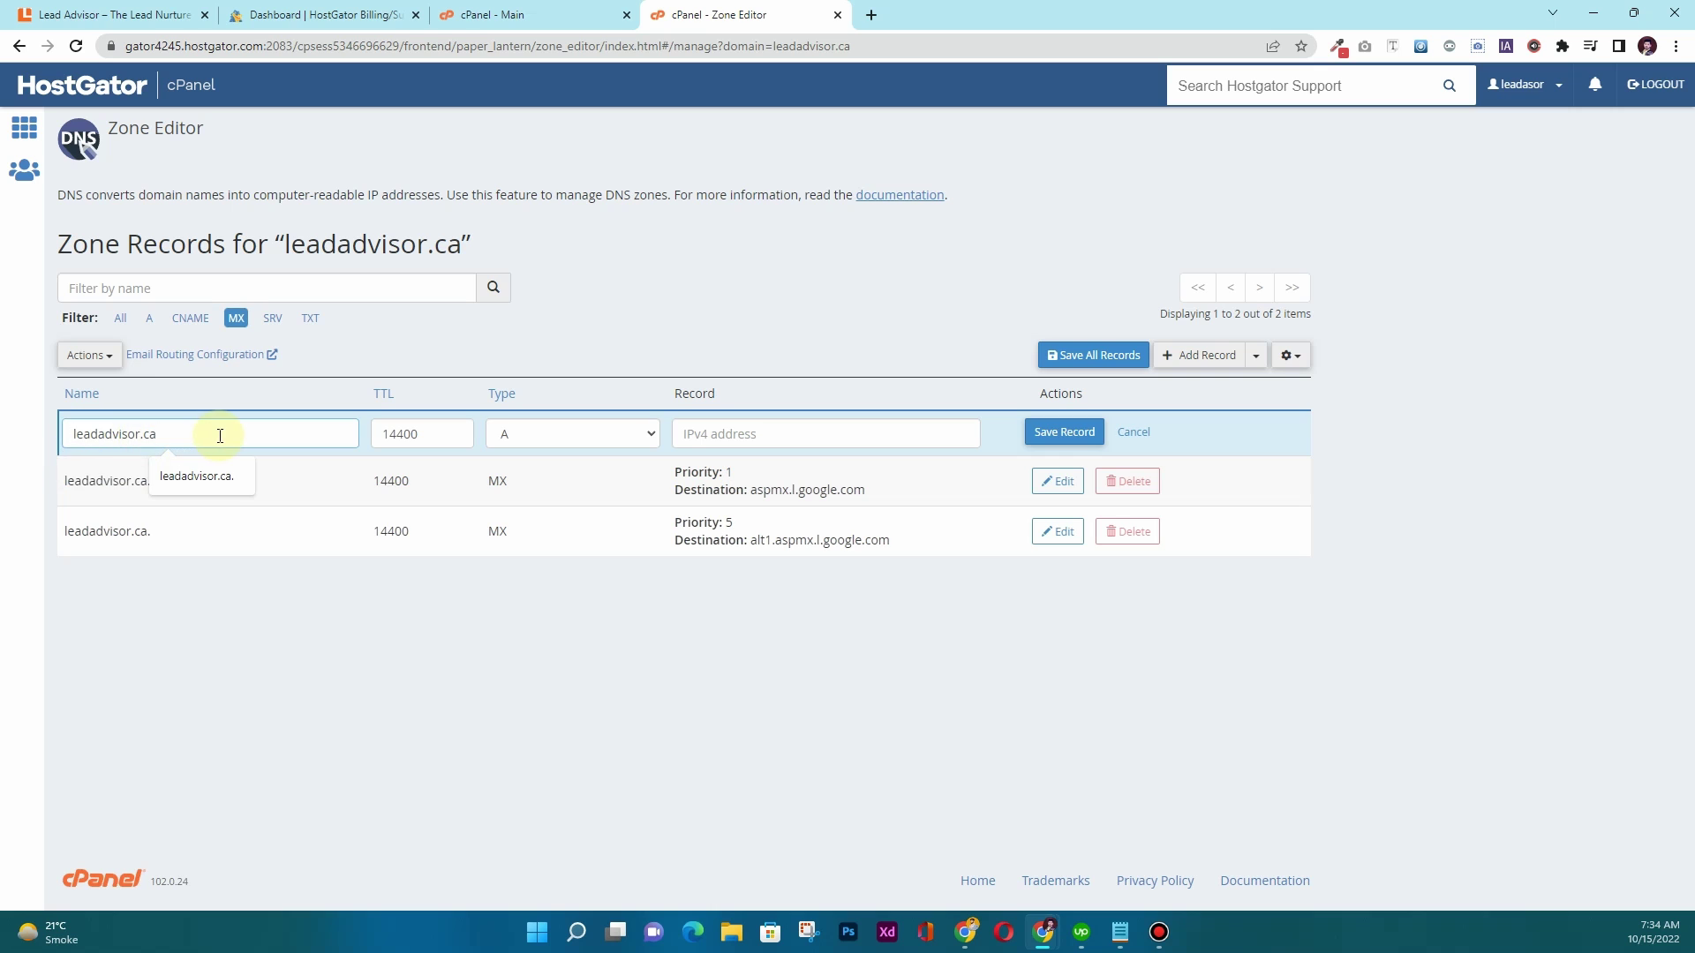
left_click(222, 473)
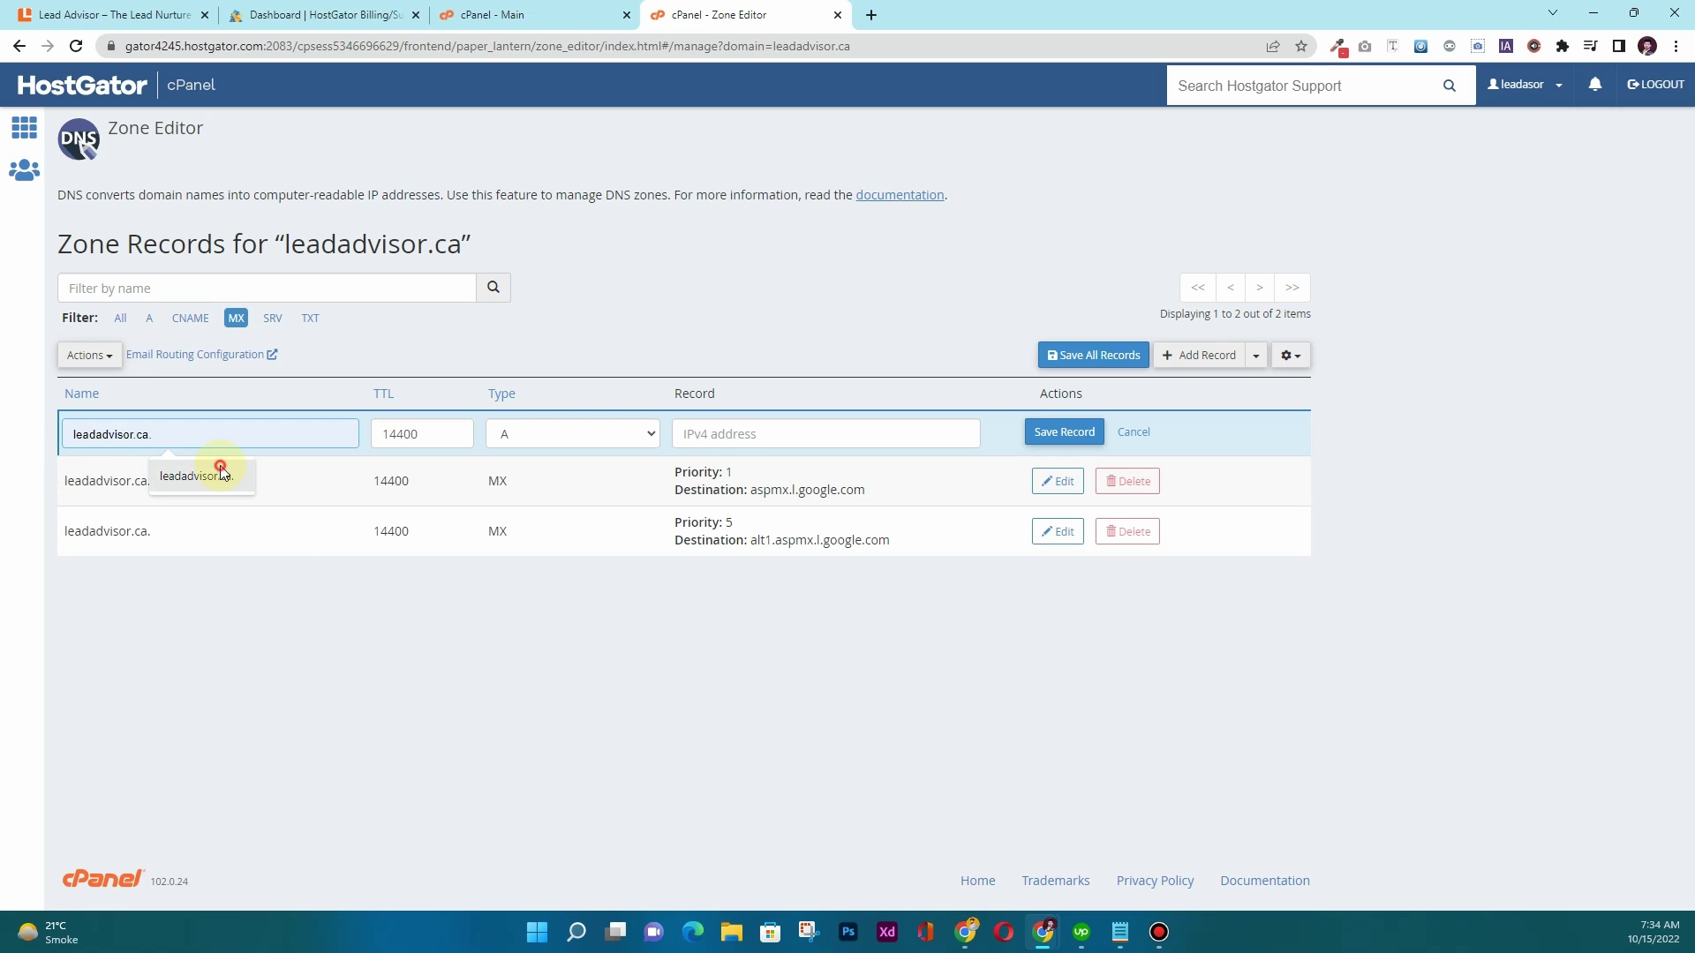
left_click(604, 436)
left_click(605, 529)
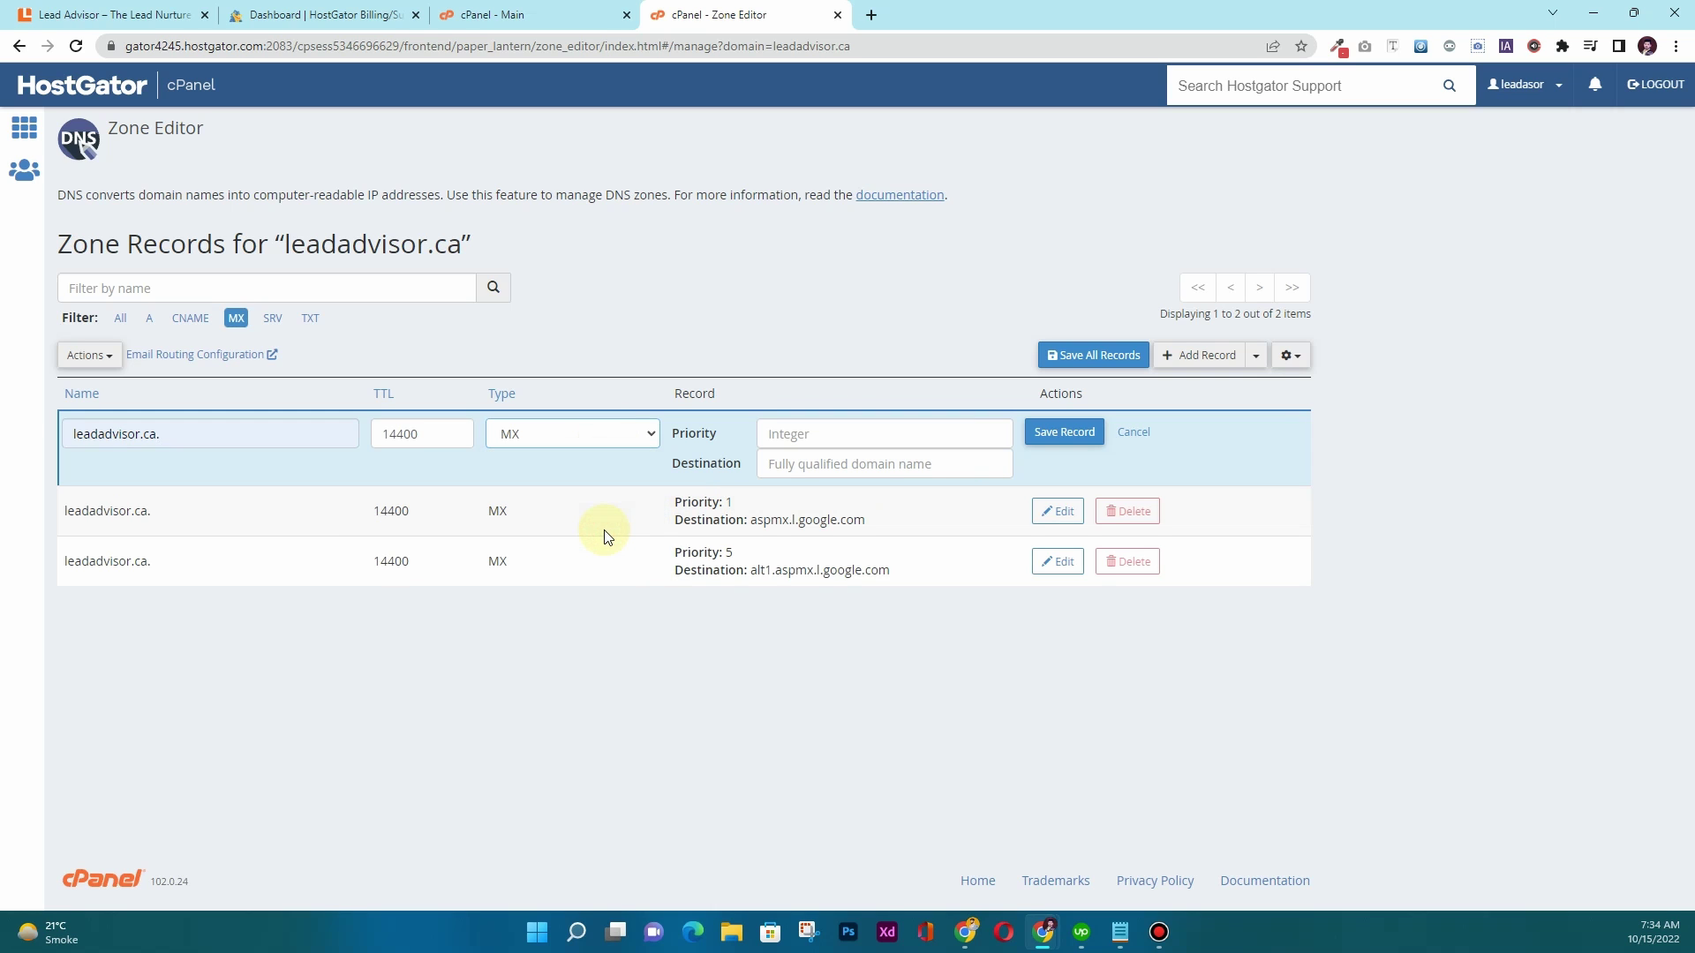
Step: Give the new MX record priority 5 and destination alt2.aspmx.l.google.com, and save it
left_click(819, 433)
type("5")
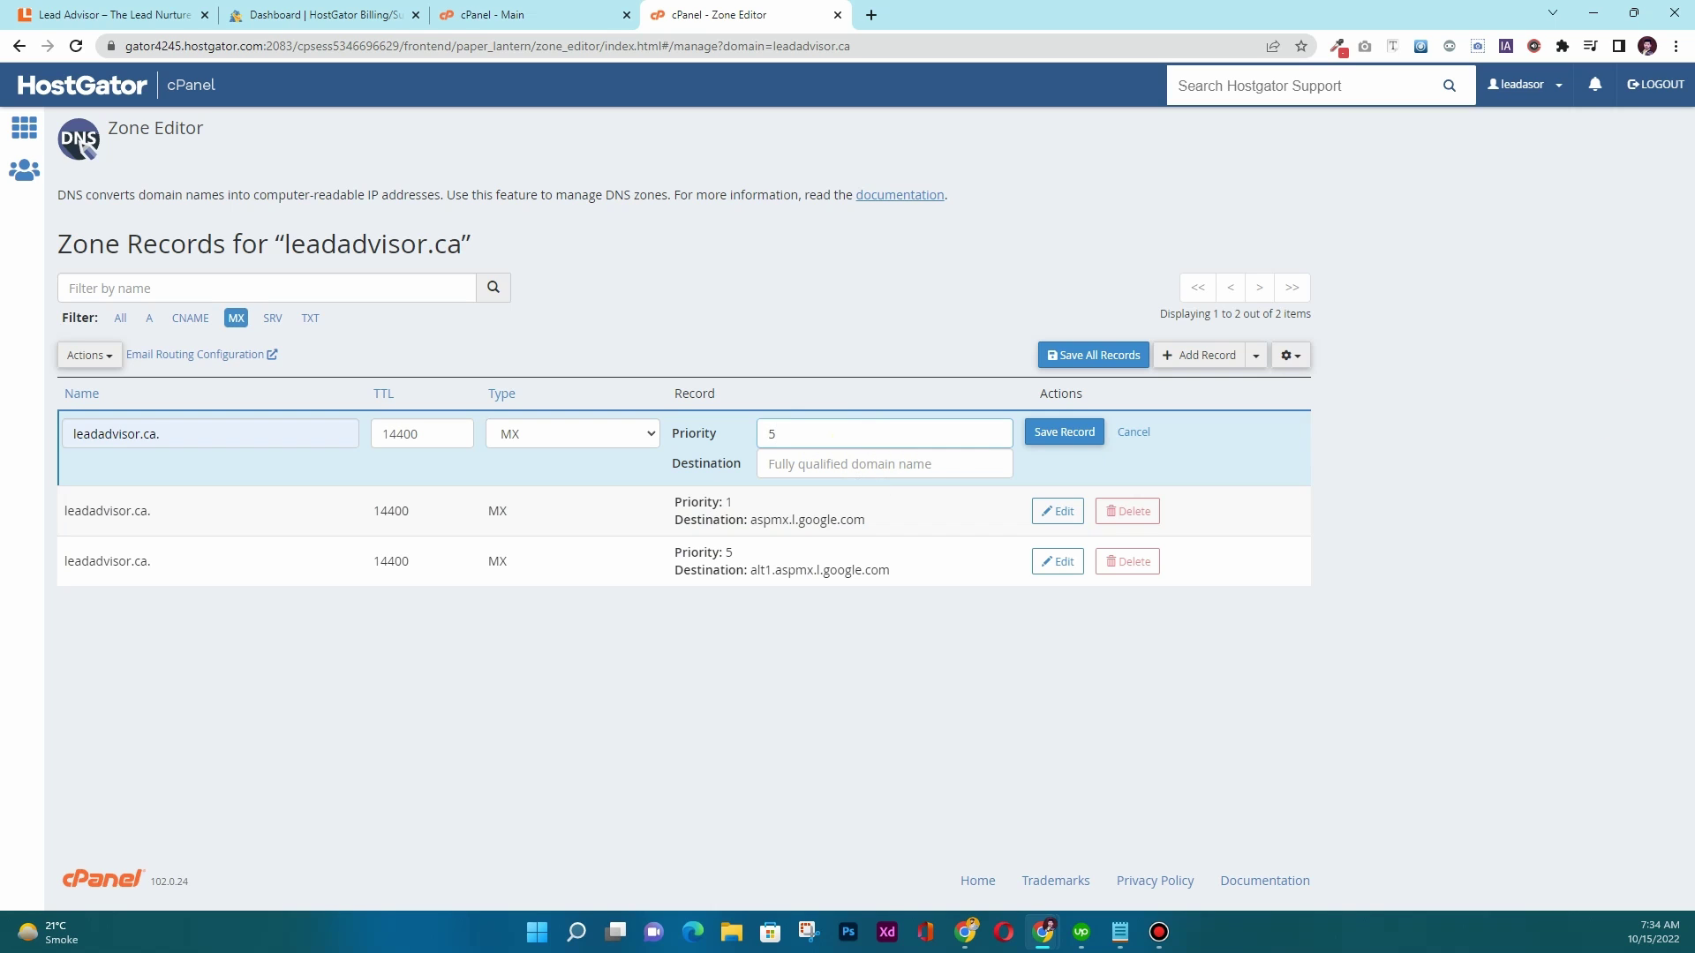
key("alt+Tab")
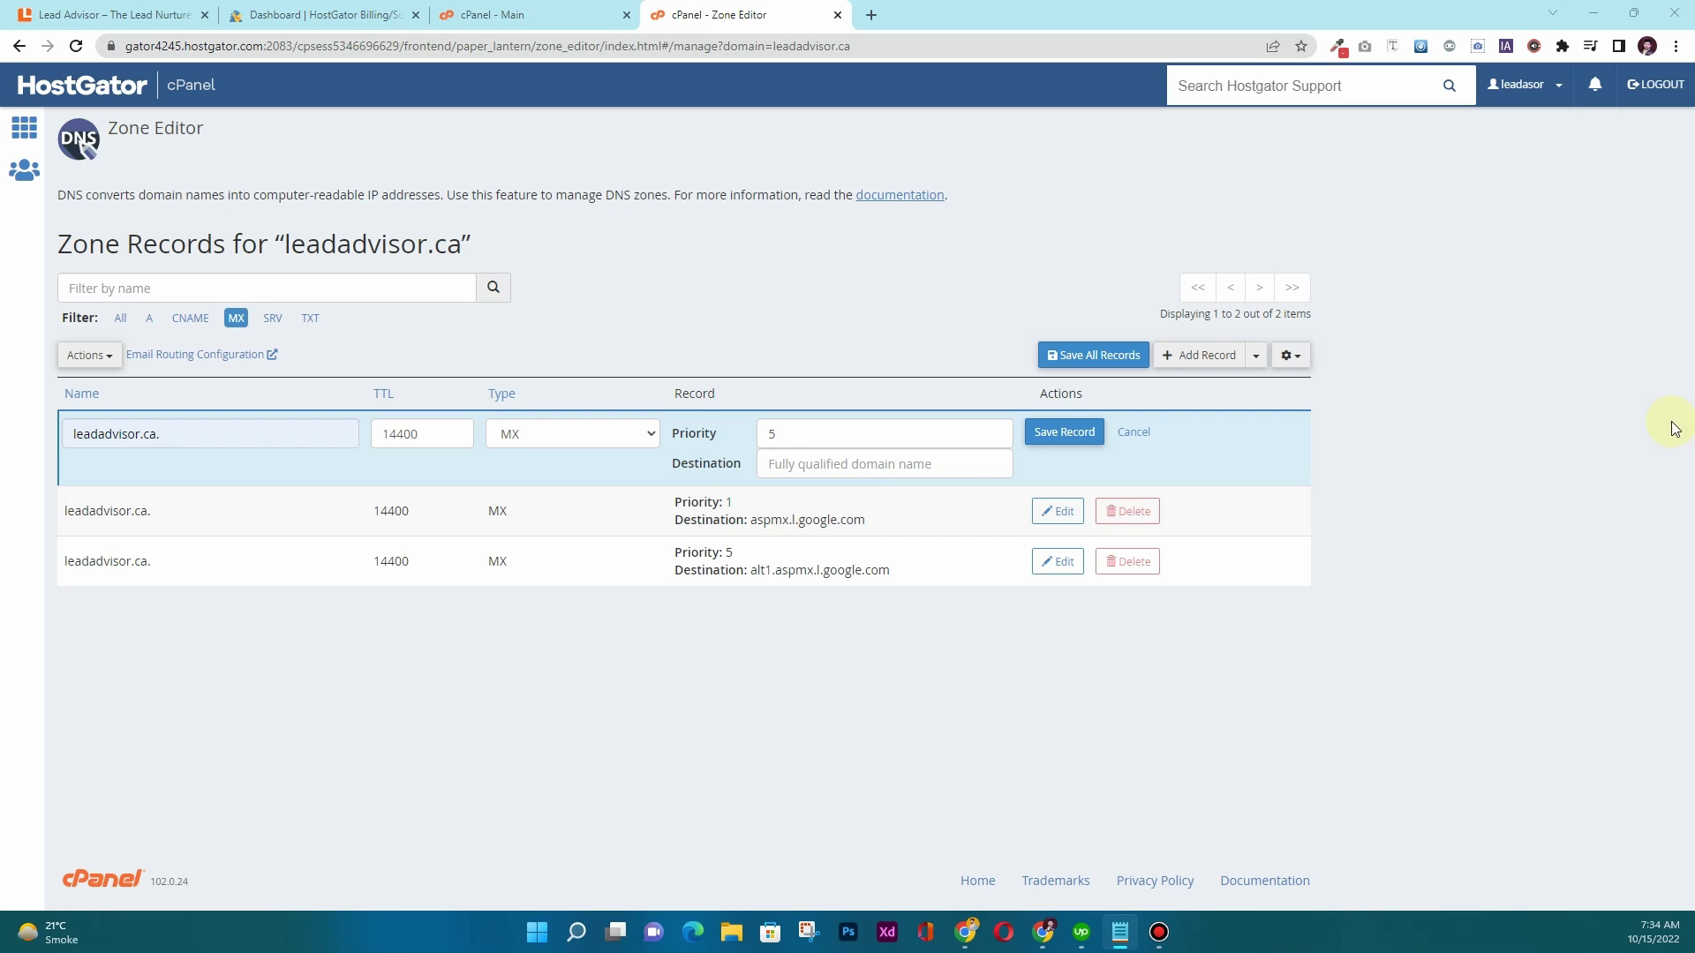
left_click(907, 468)
key("ctrl+v")
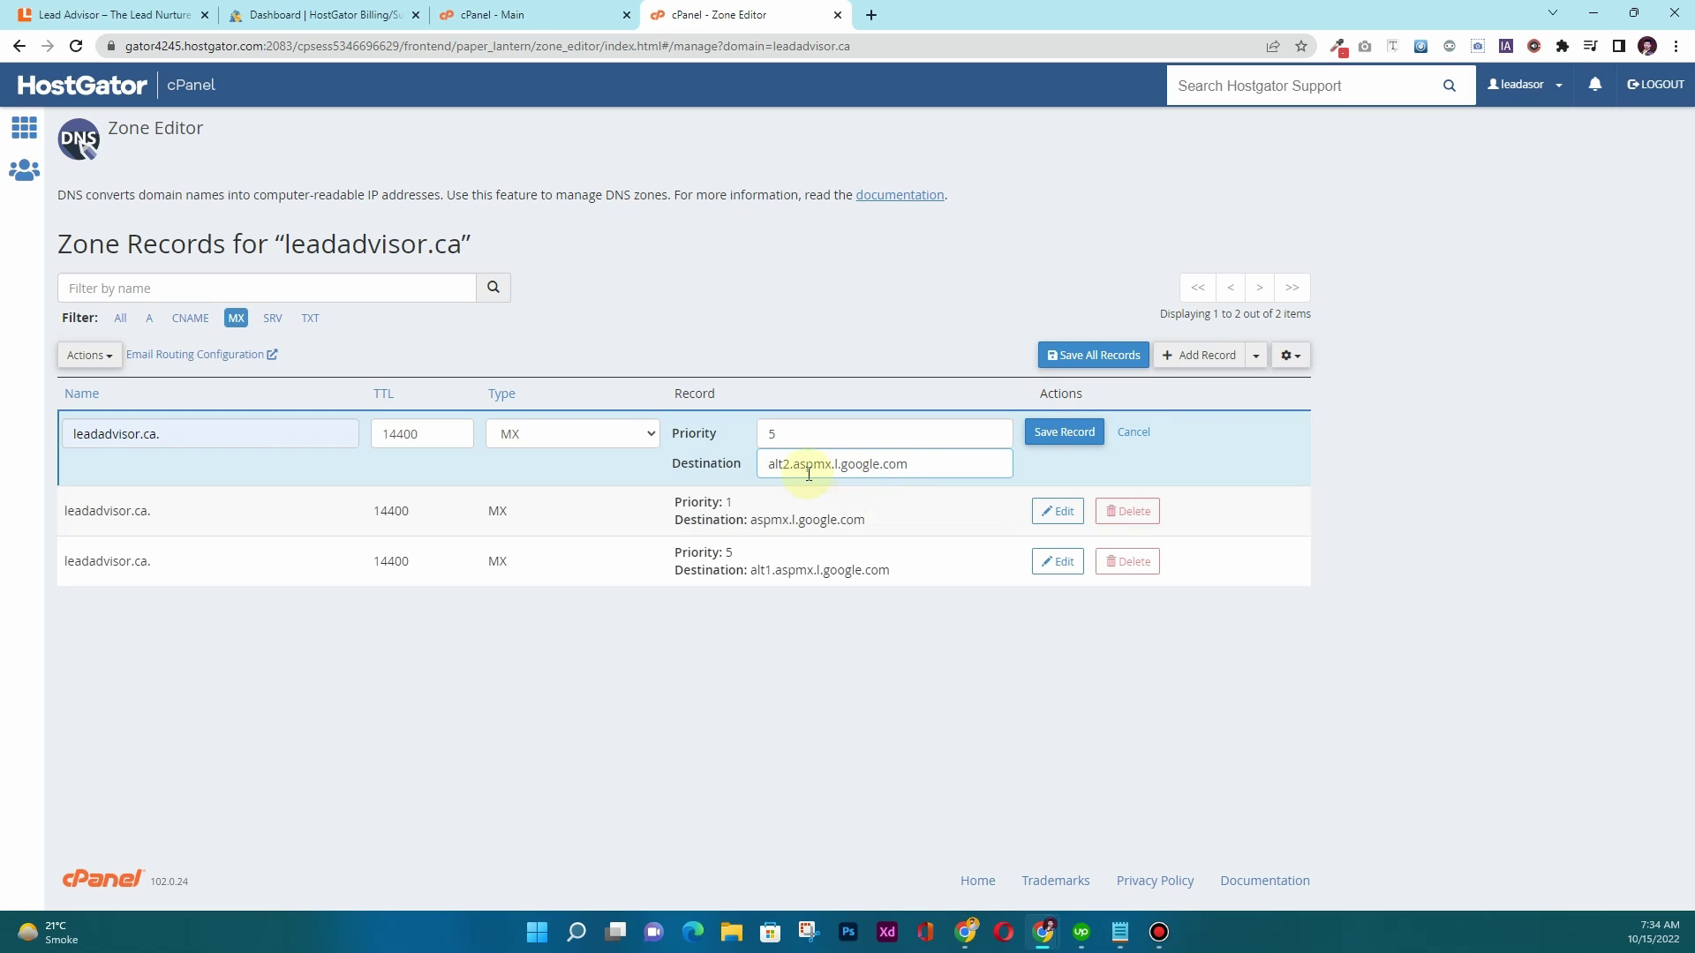
left_click(1069, 434)
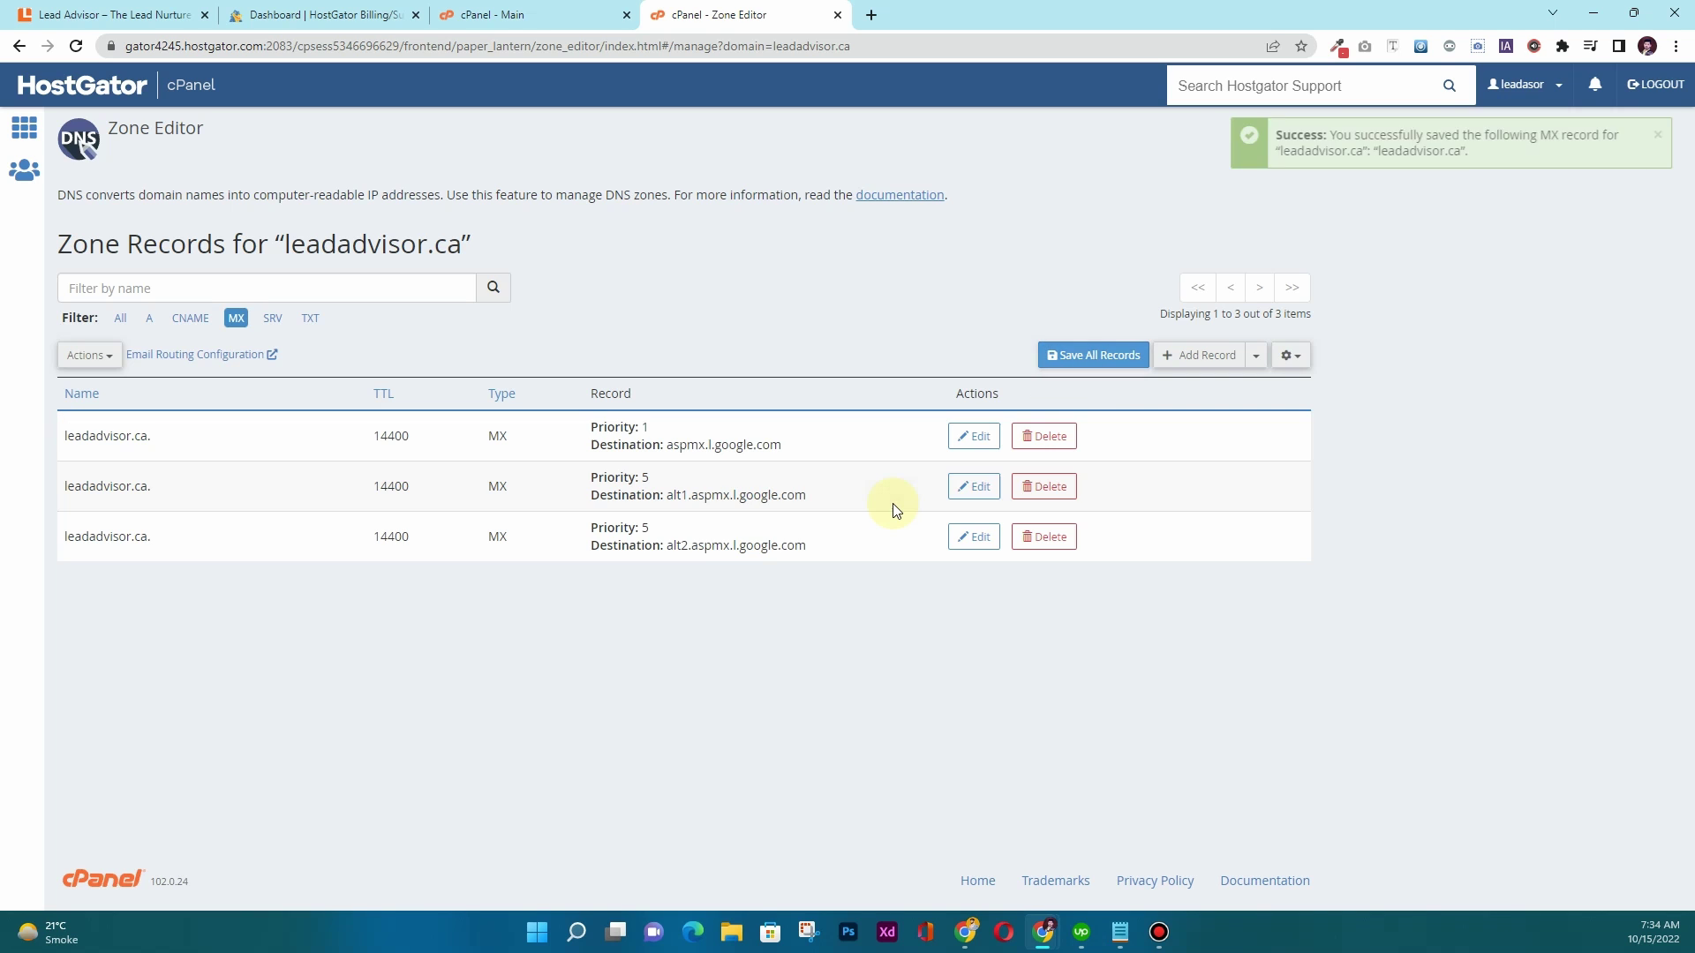
Step: Start another zone record with the name leadadvisor.ca. and type MX
left_click(1209, 357)
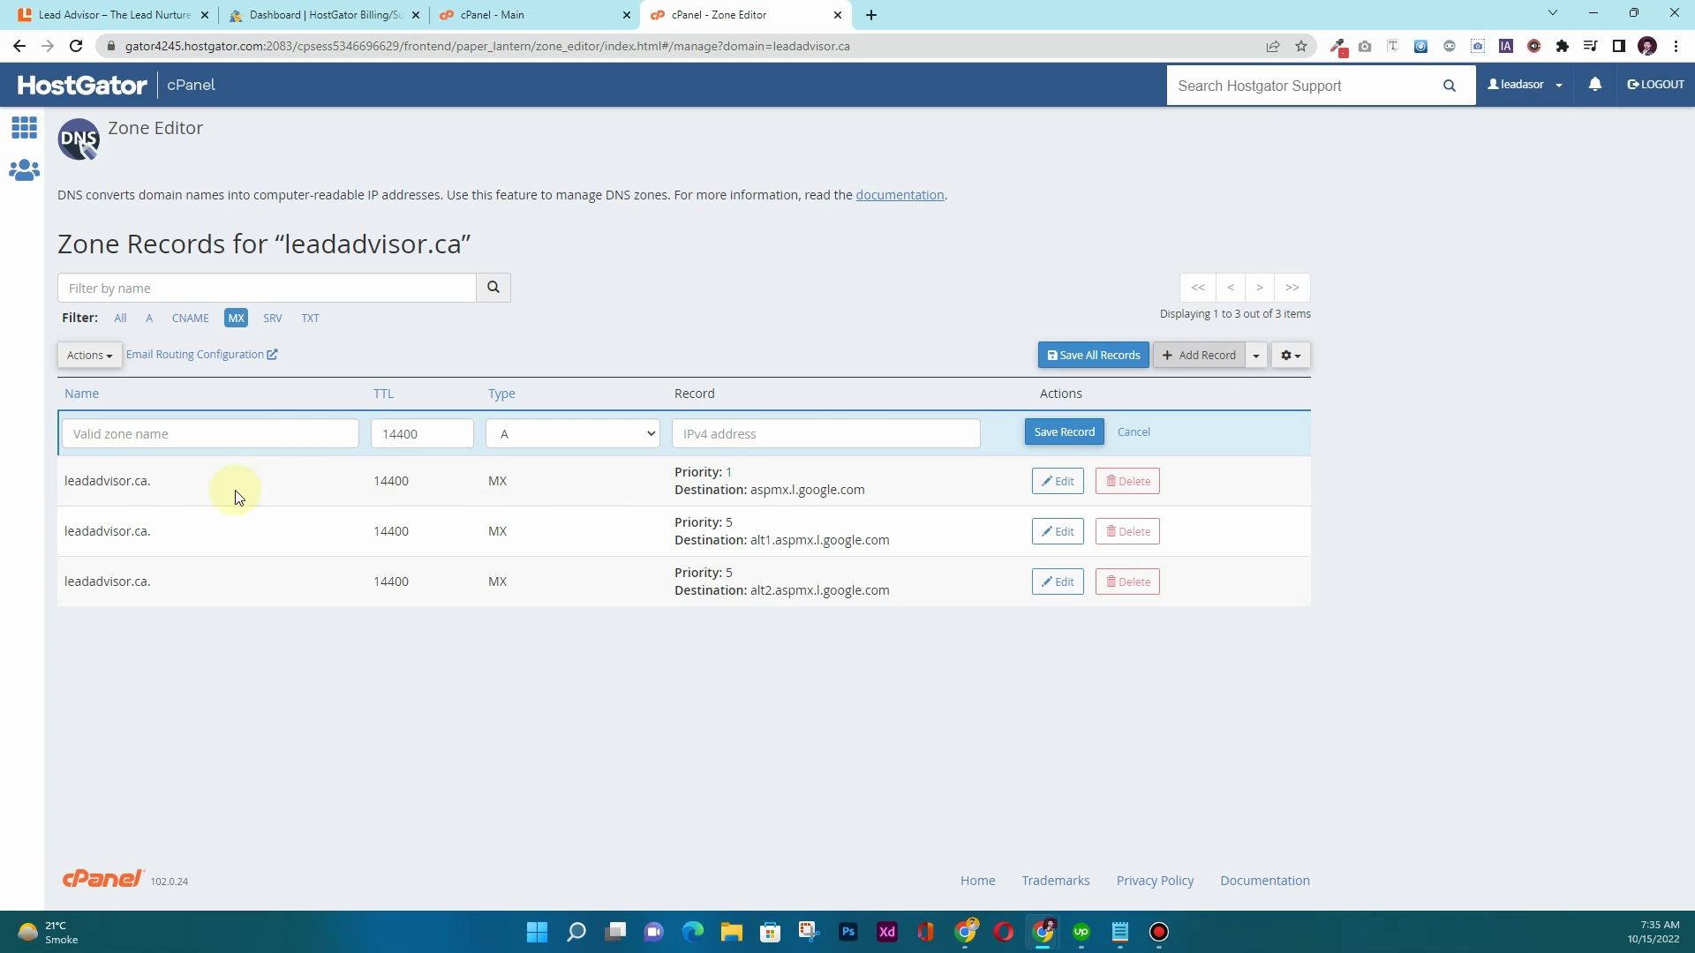
left_click_drag(208, 477, 60, 484)
key("ctrl+c")
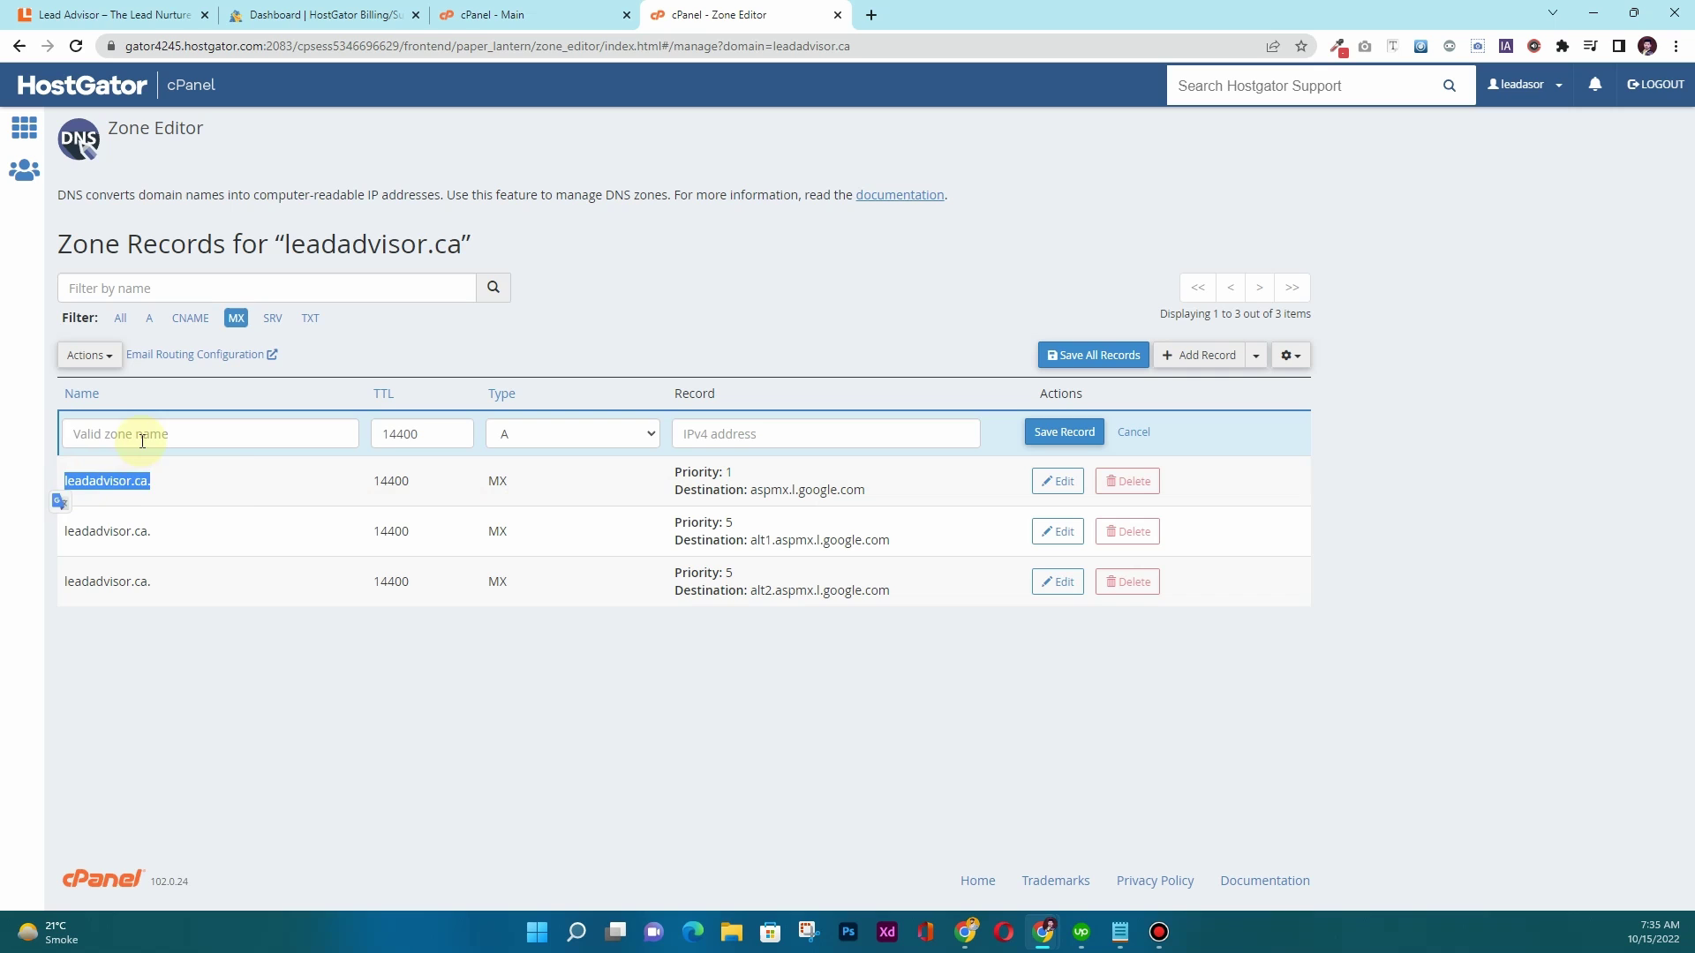
left_click(141, 440)
key("ctrl+v")
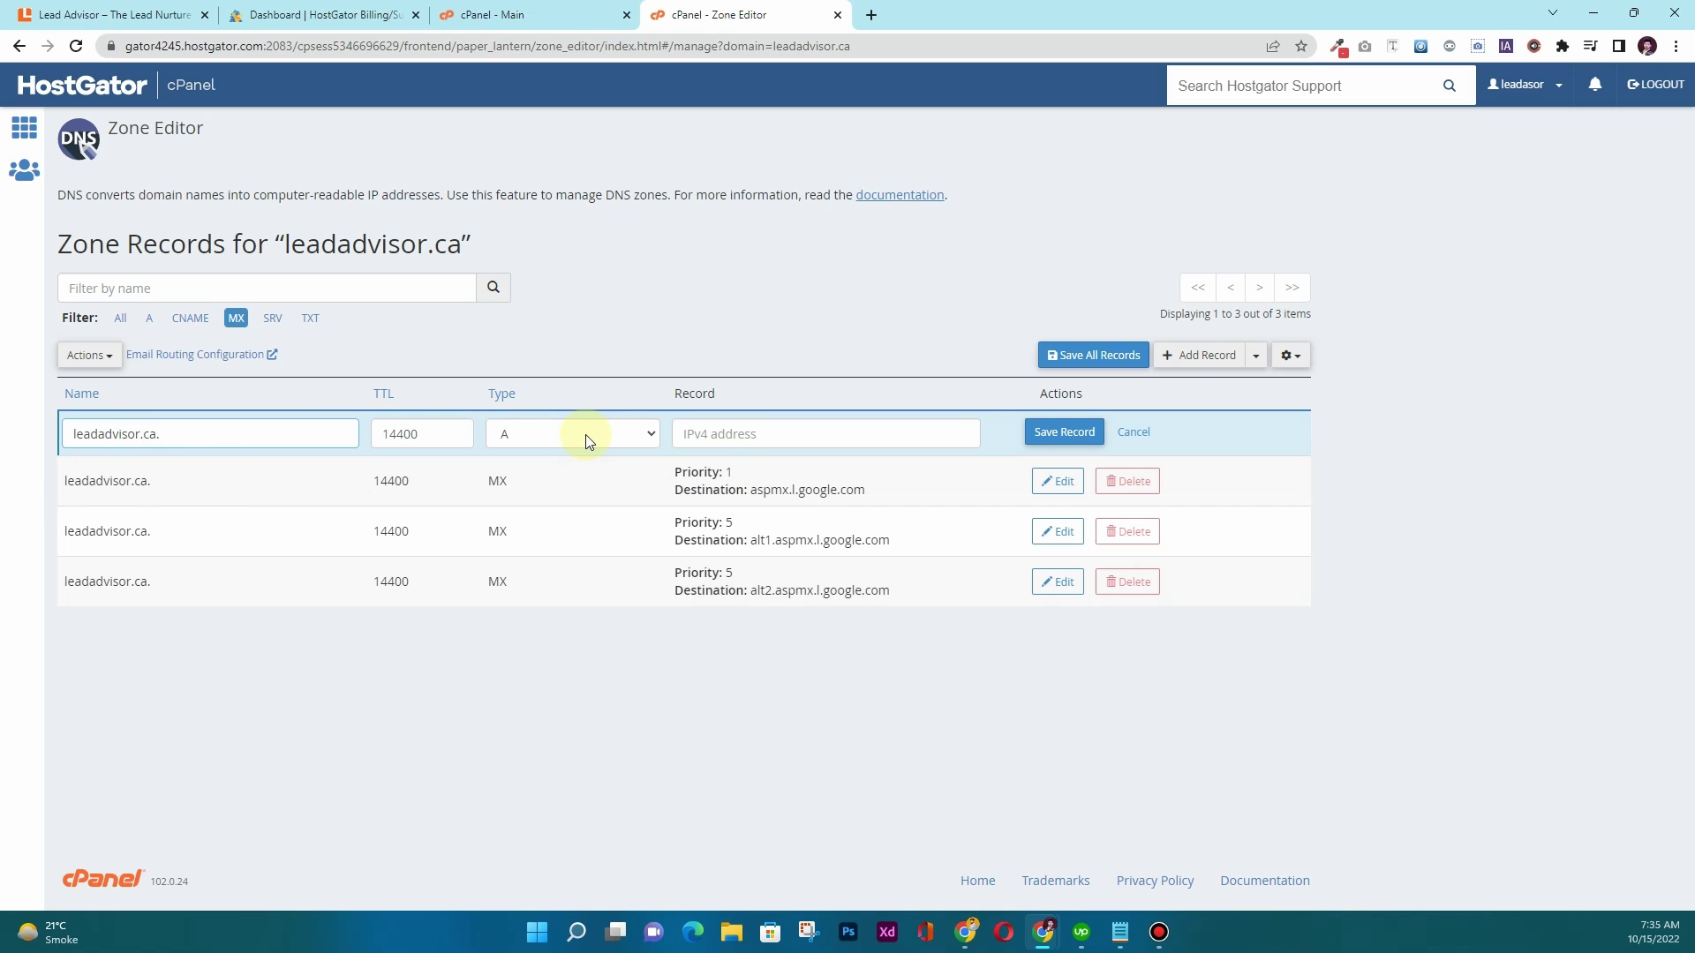
left_click(586, 435)
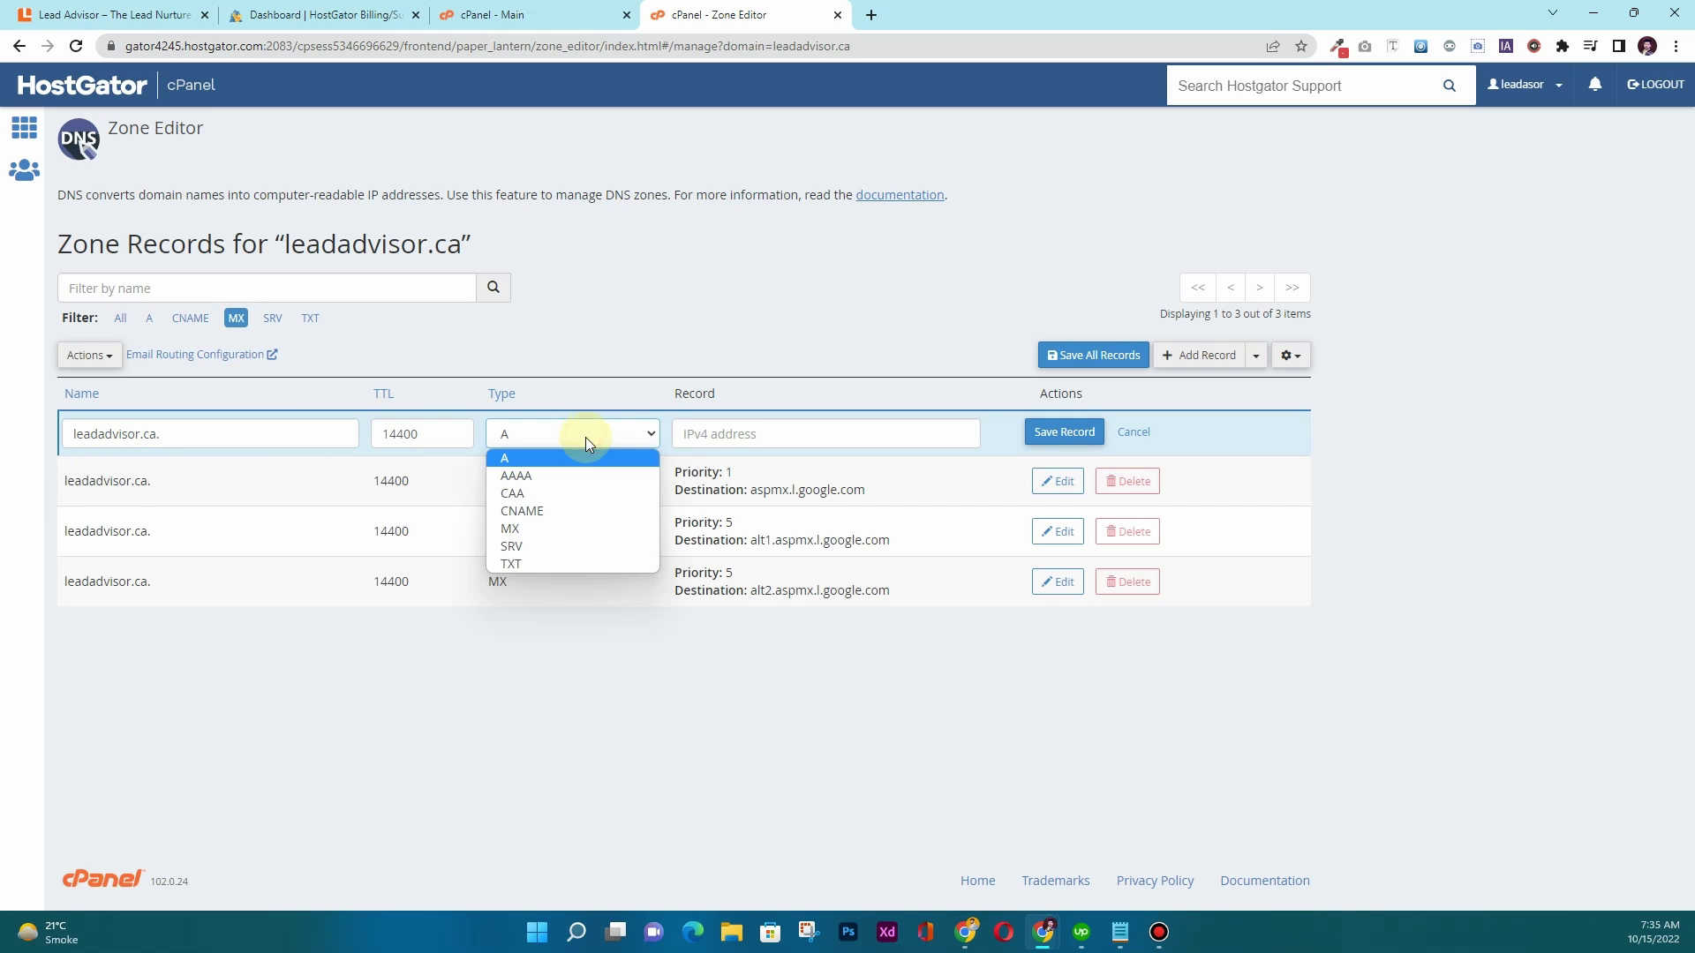
left_click(586, 530)
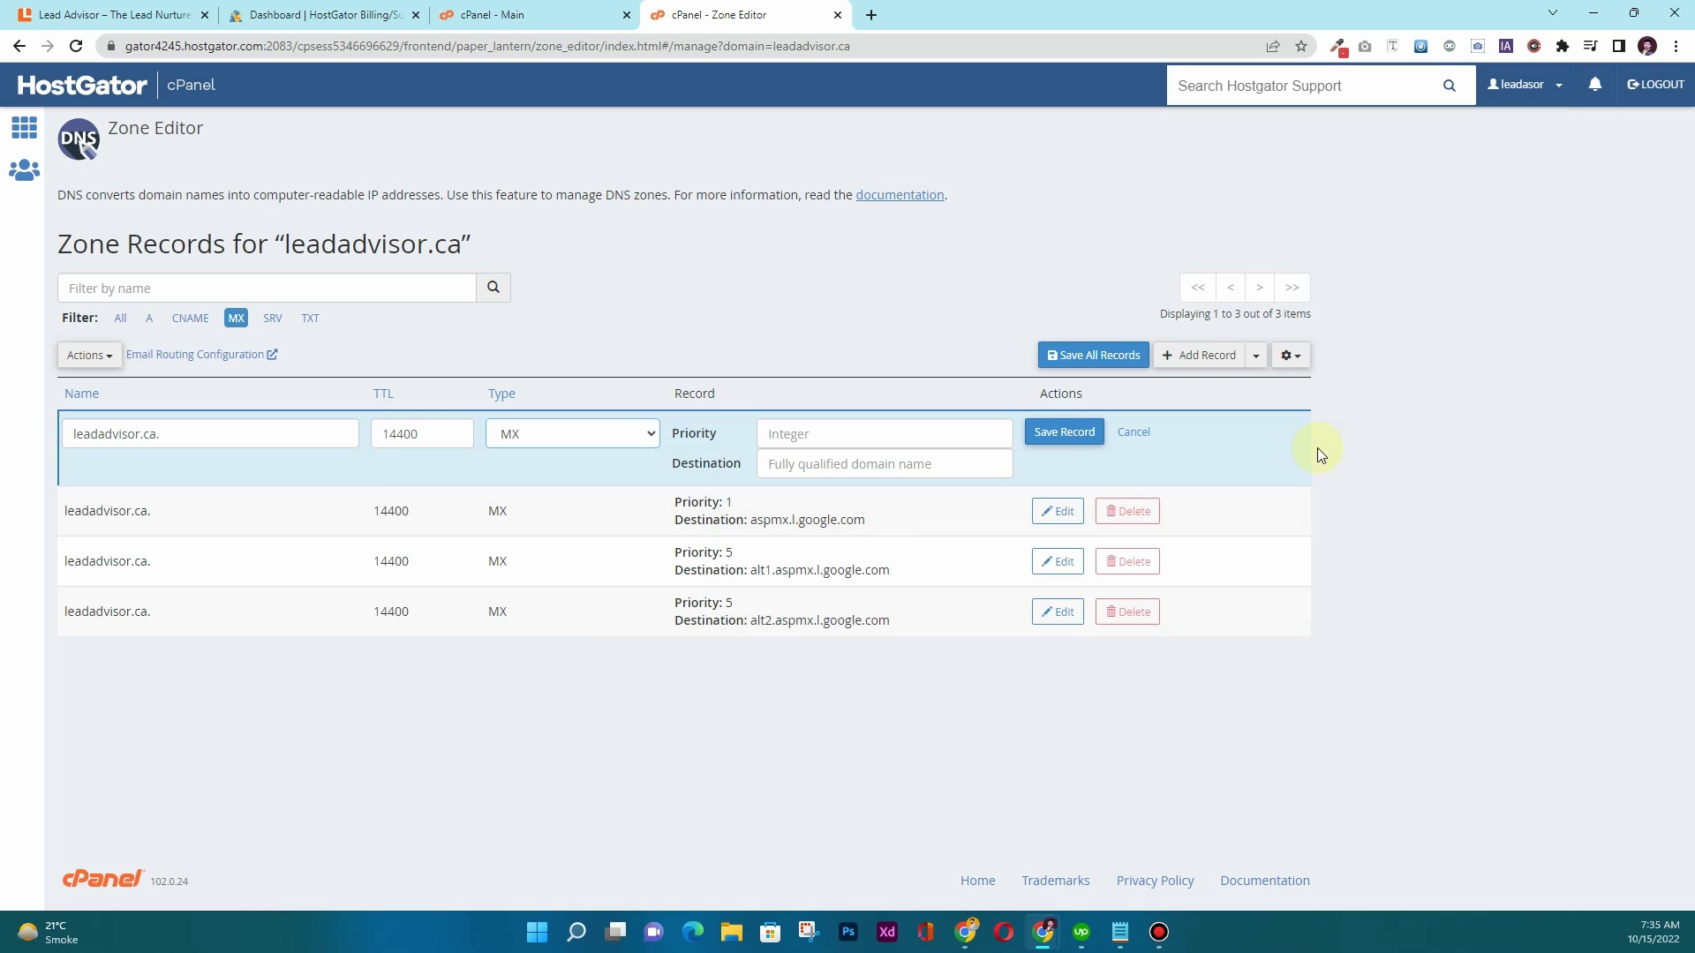
Step: Give the new MX record priority 10 and destination alt3.aspmx.l.google.com, and save it
left_click(923, 432)
type("10")
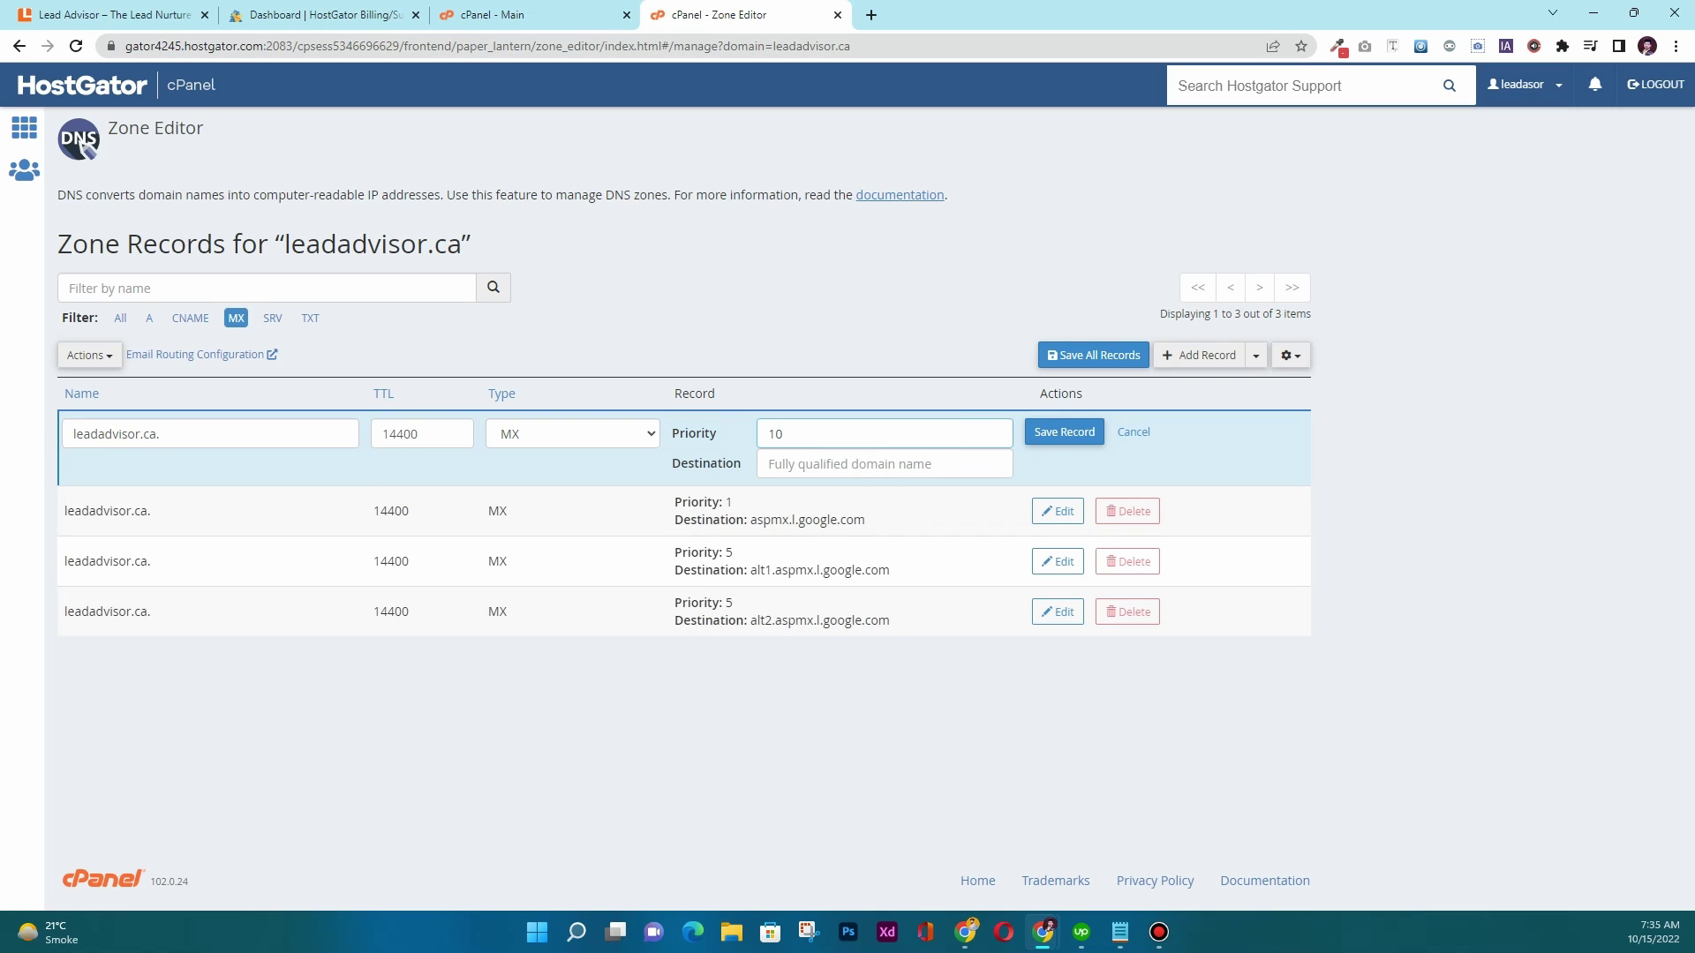
key("alt+Tab")
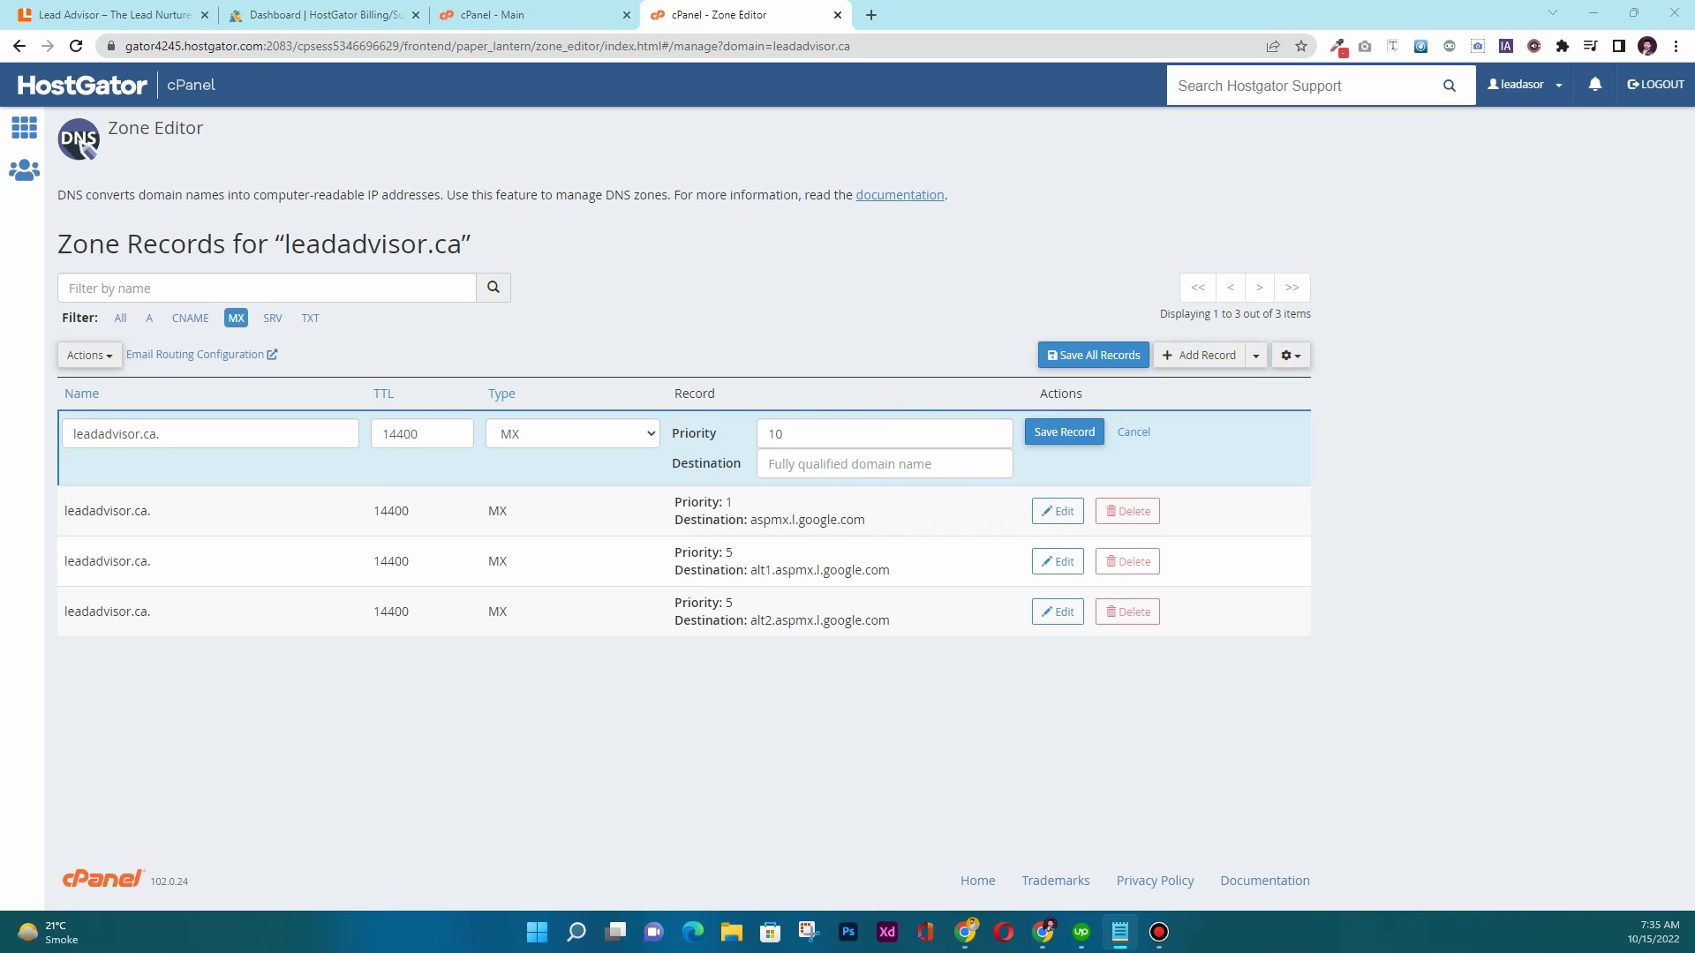
left_click(921, 470)
type("alt3.aspmx.l.google.com")
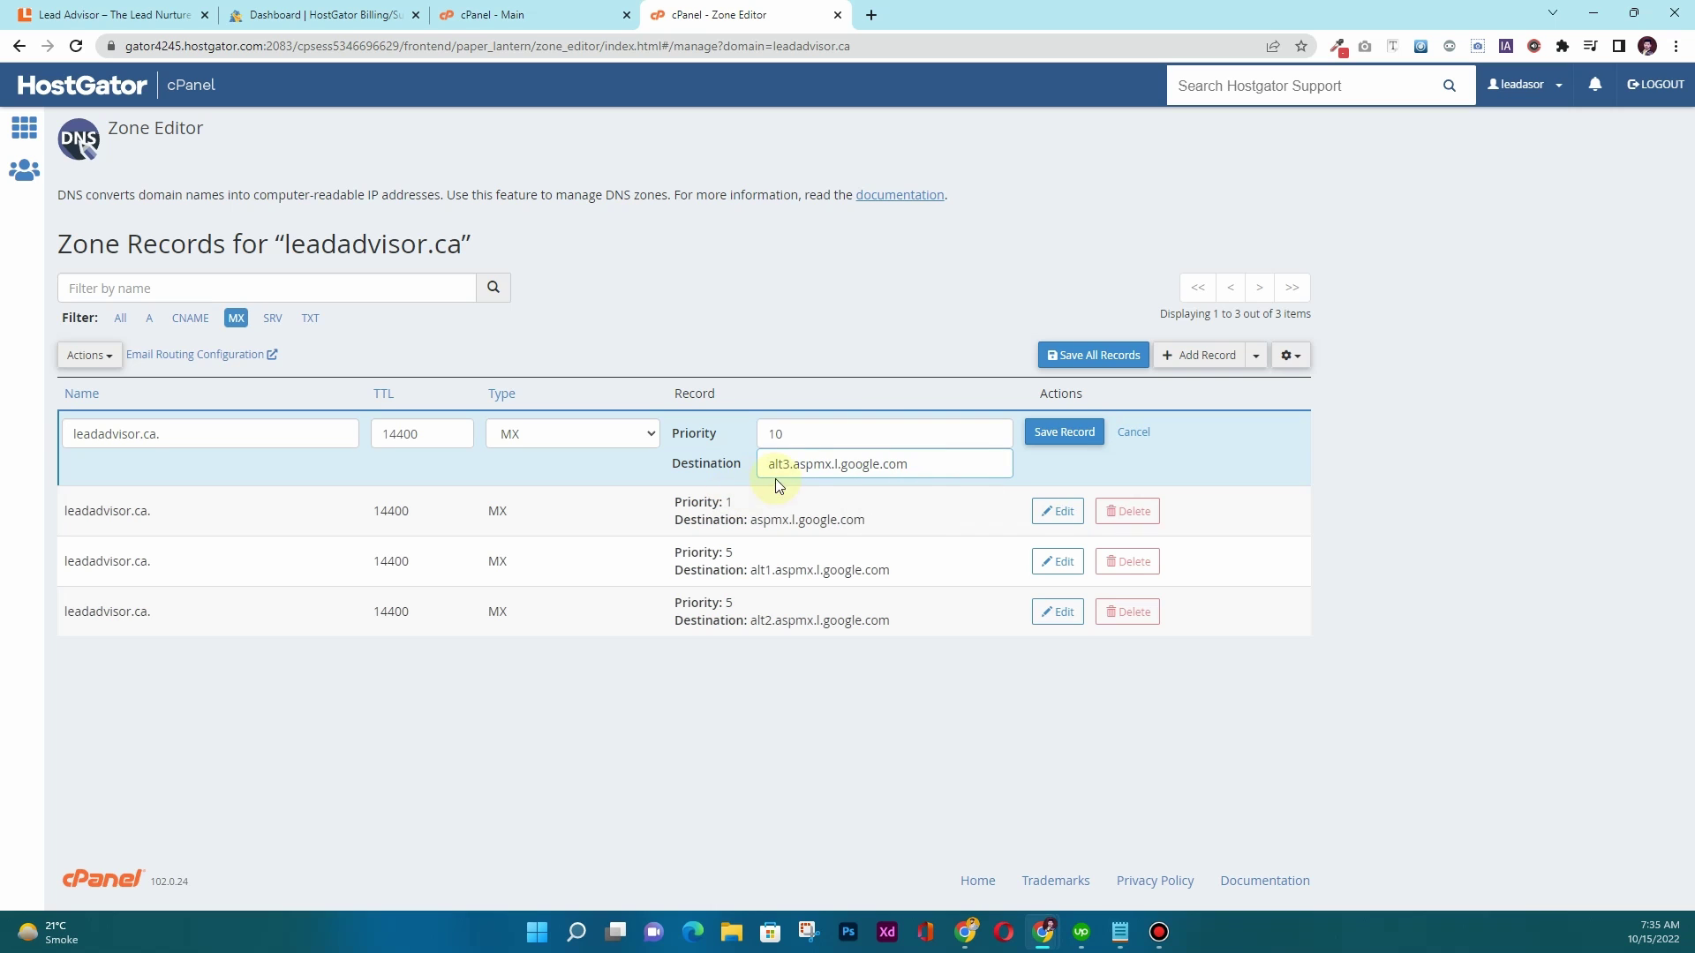
left_click(1062, 441)
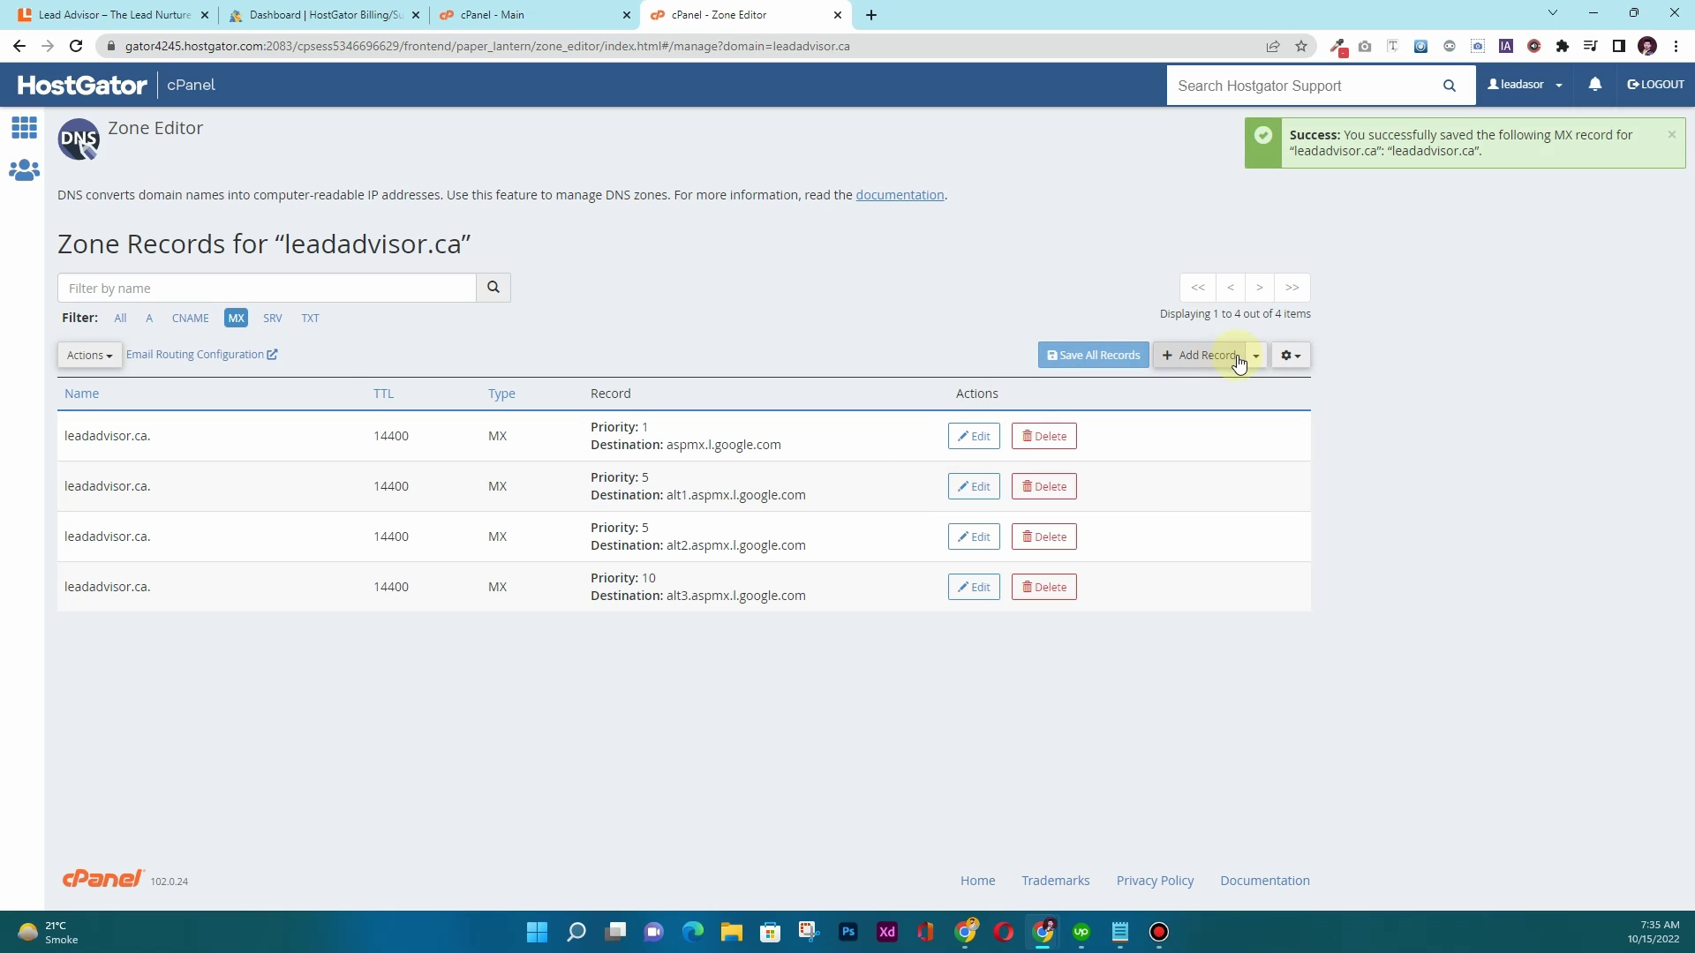
Step: Start one more zone record of type MX with priority 10 and destination alt4.aspmx.l.google.com
left_click(1229, 362)
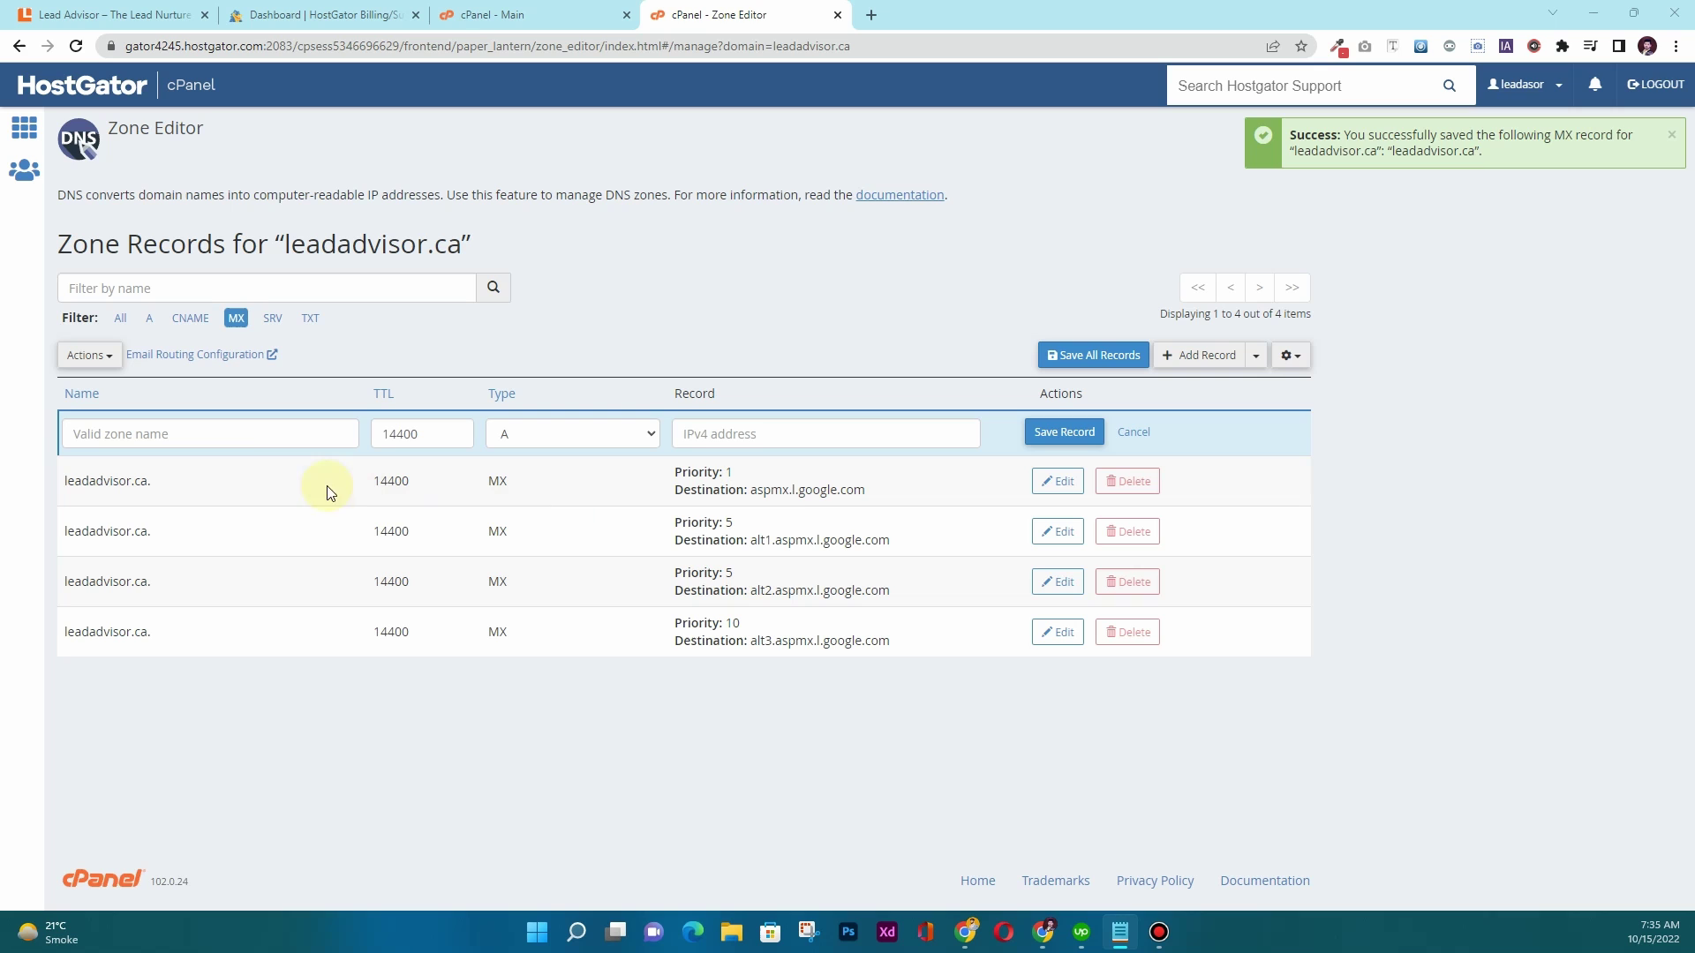
left_click(568, 433)
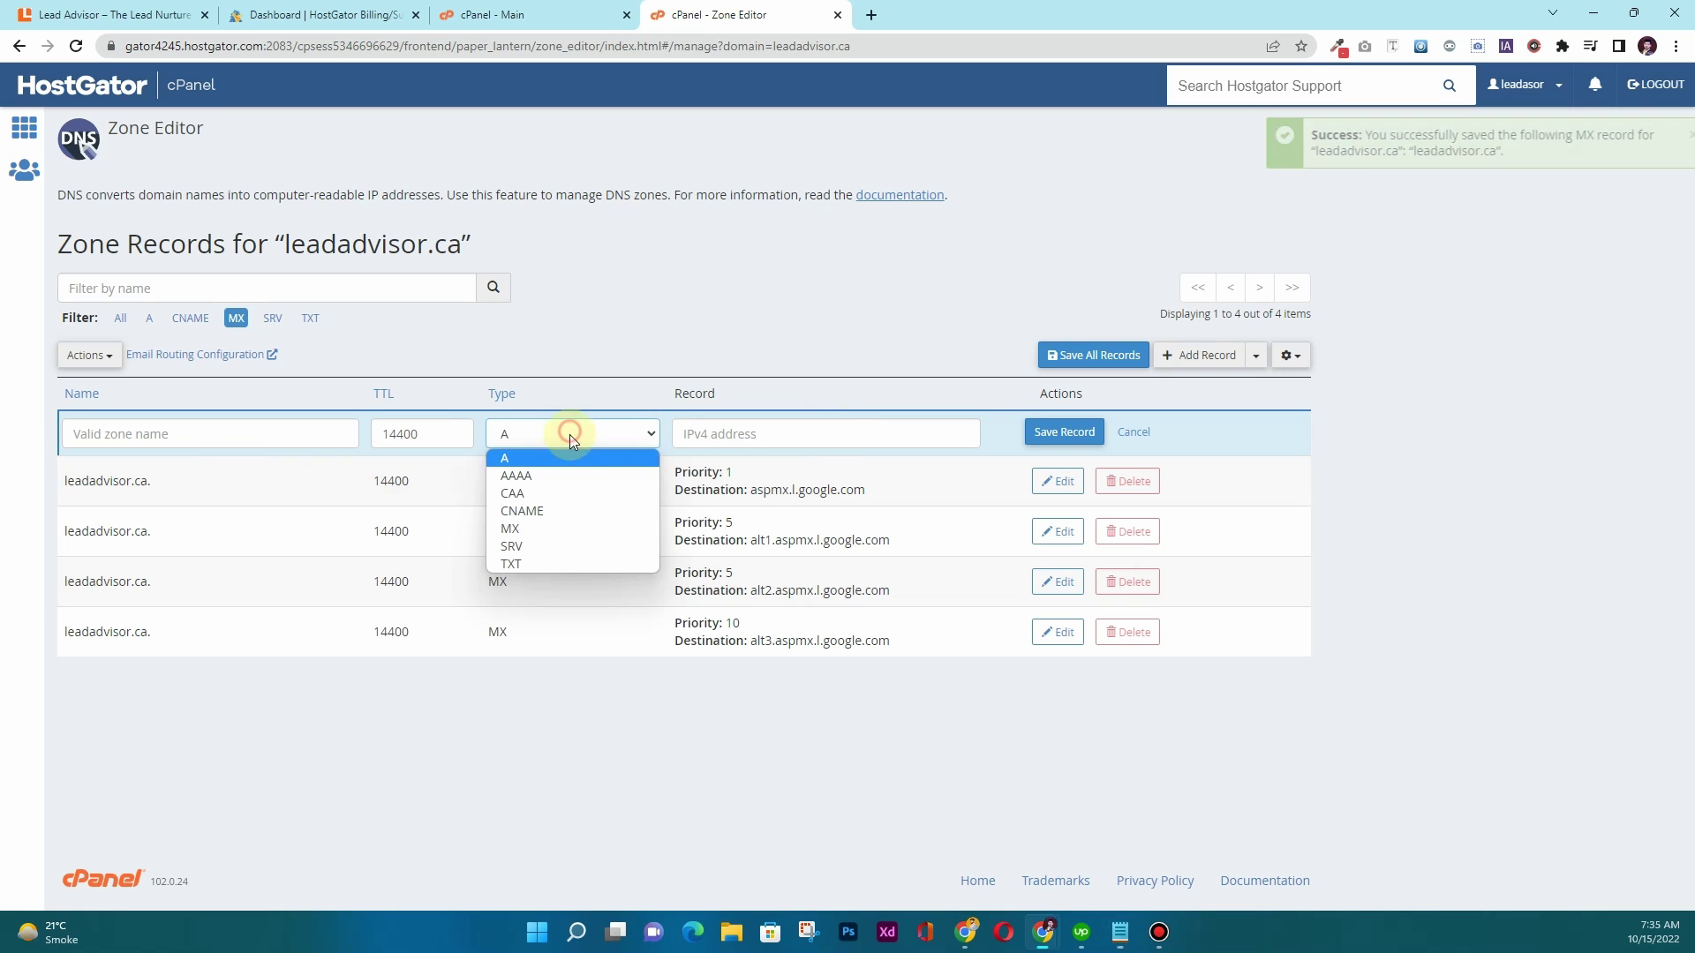
left_click(565, 526)
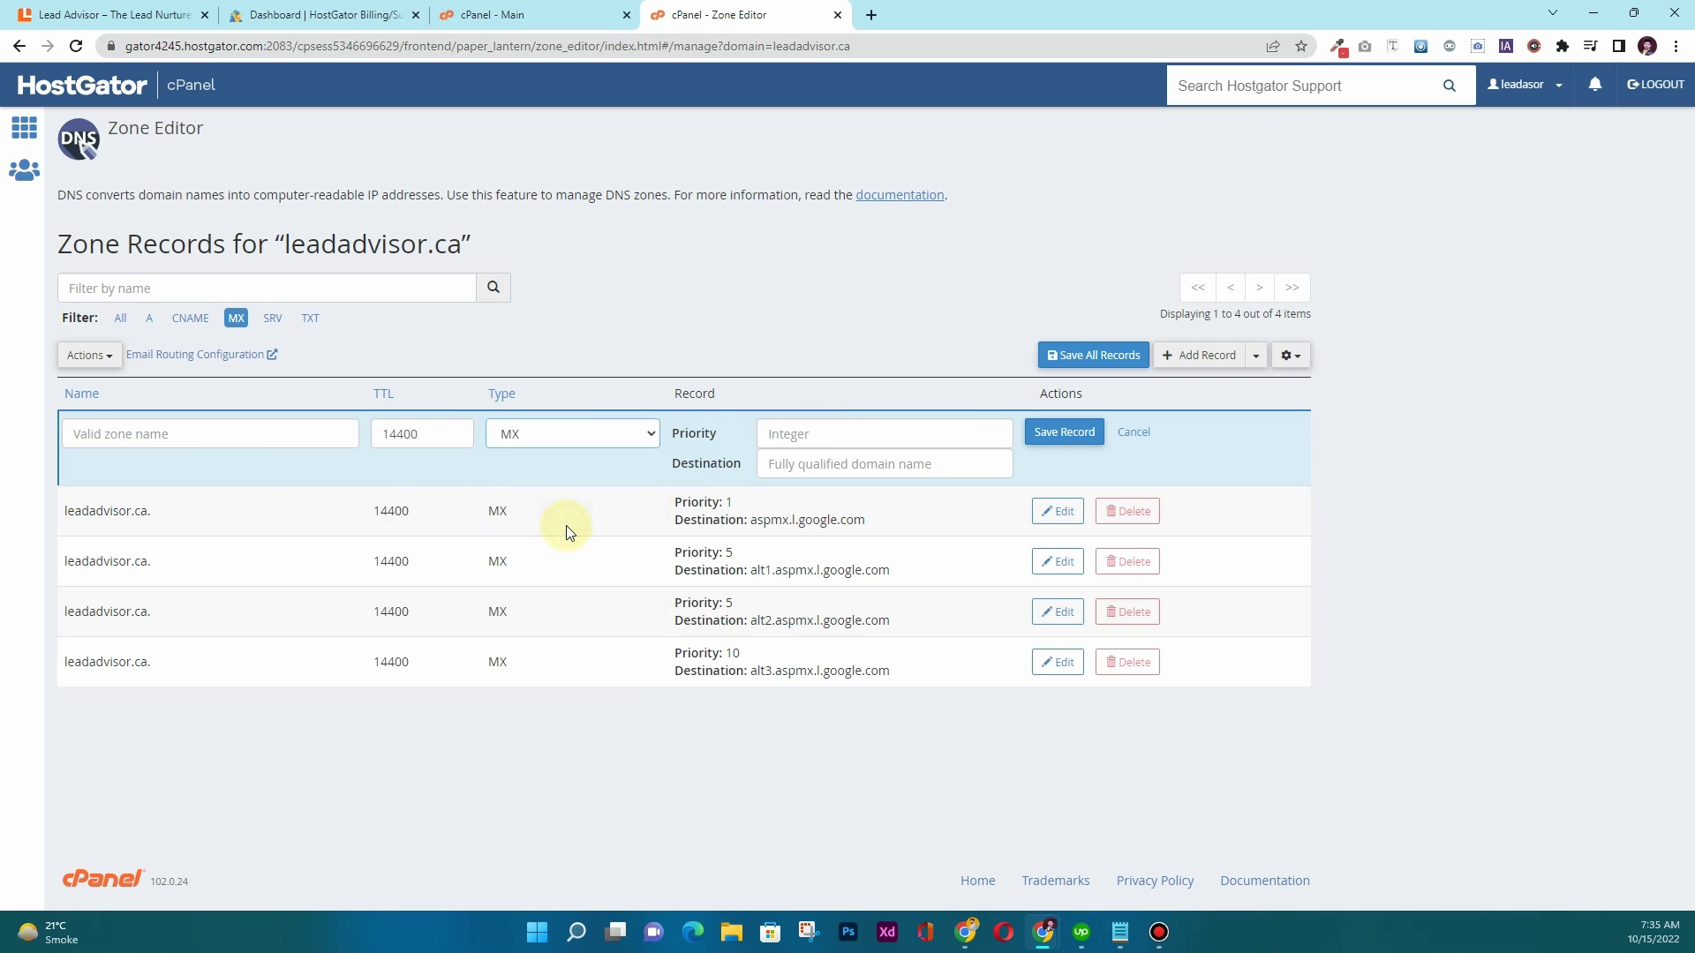
left_click(833, 441)
type("10")
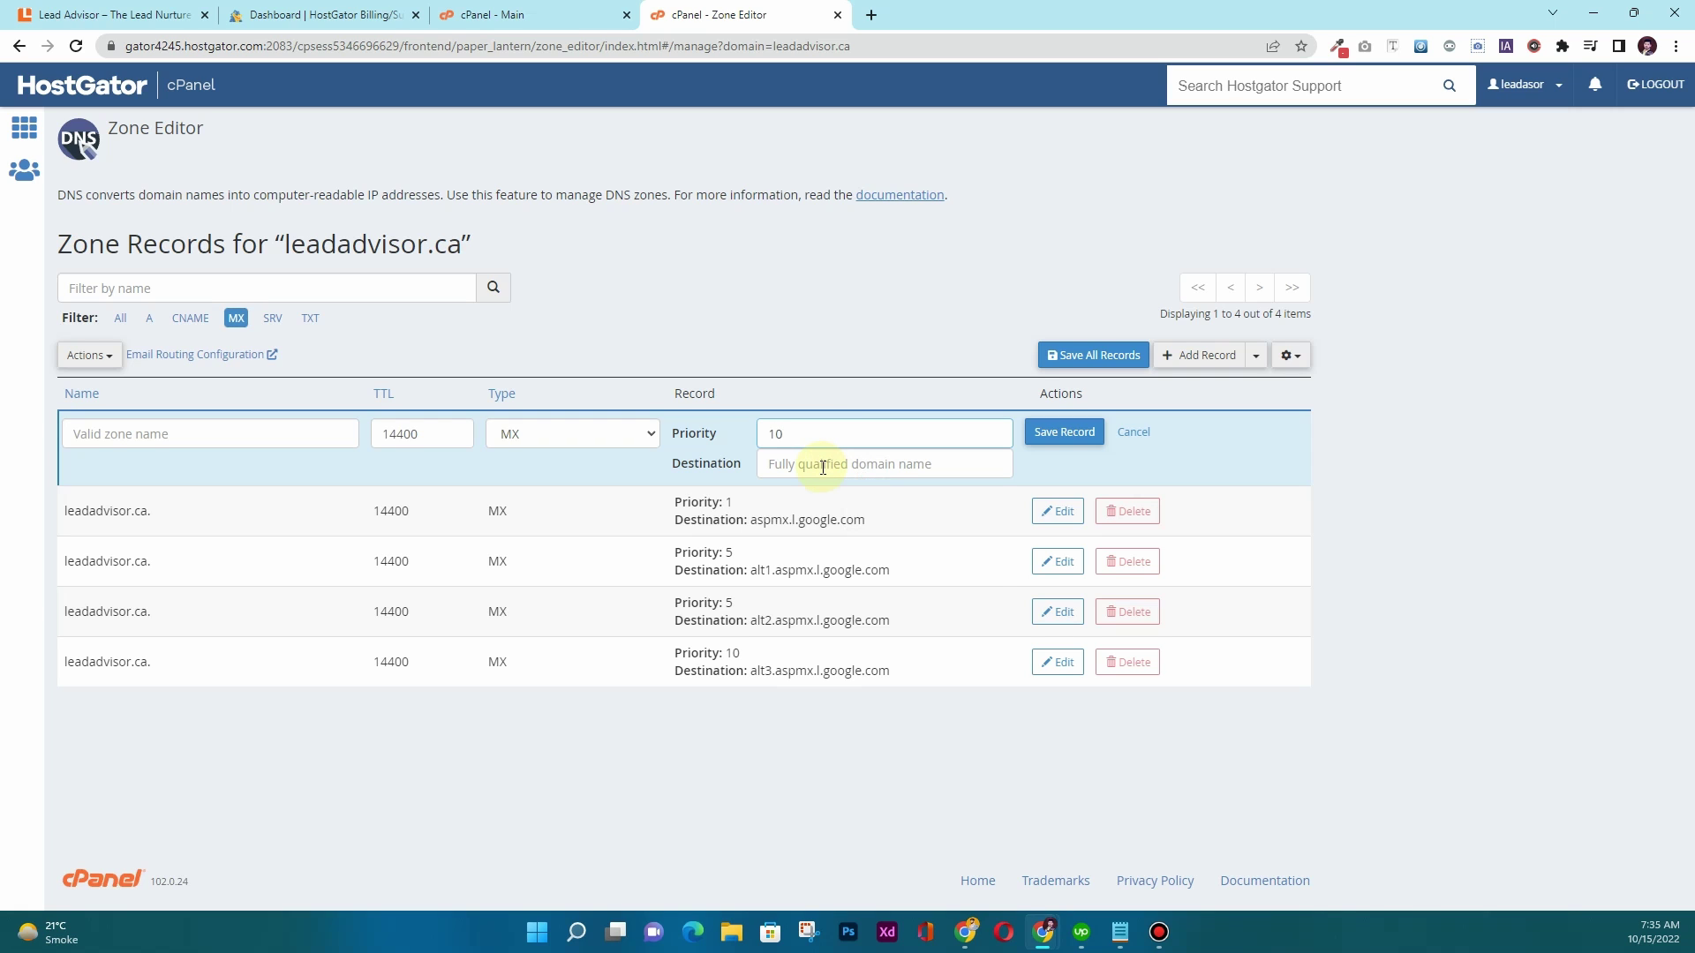
left_click(823, 467)
type("alt4.aspmx.l.google.com")
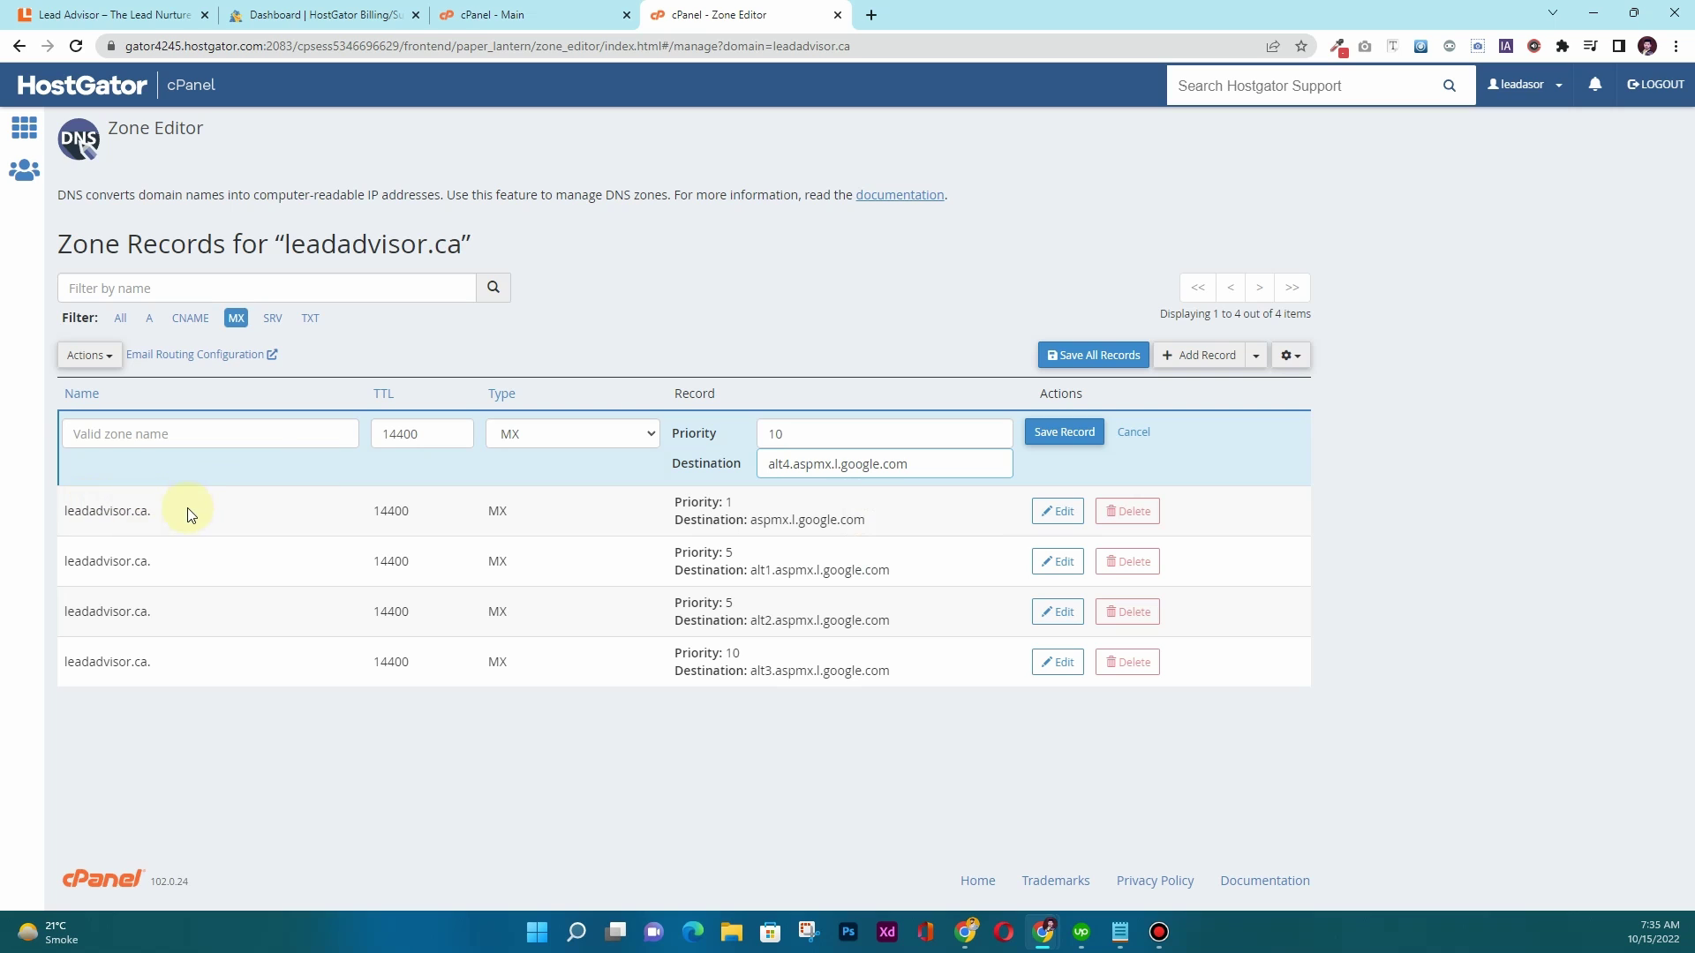
Step: Name the alt4 MX record leadadvisor.ca, reusing the name of the existing records, and save it
left_click_drag(185, 511, 60, 511)
key("ctrl+c")
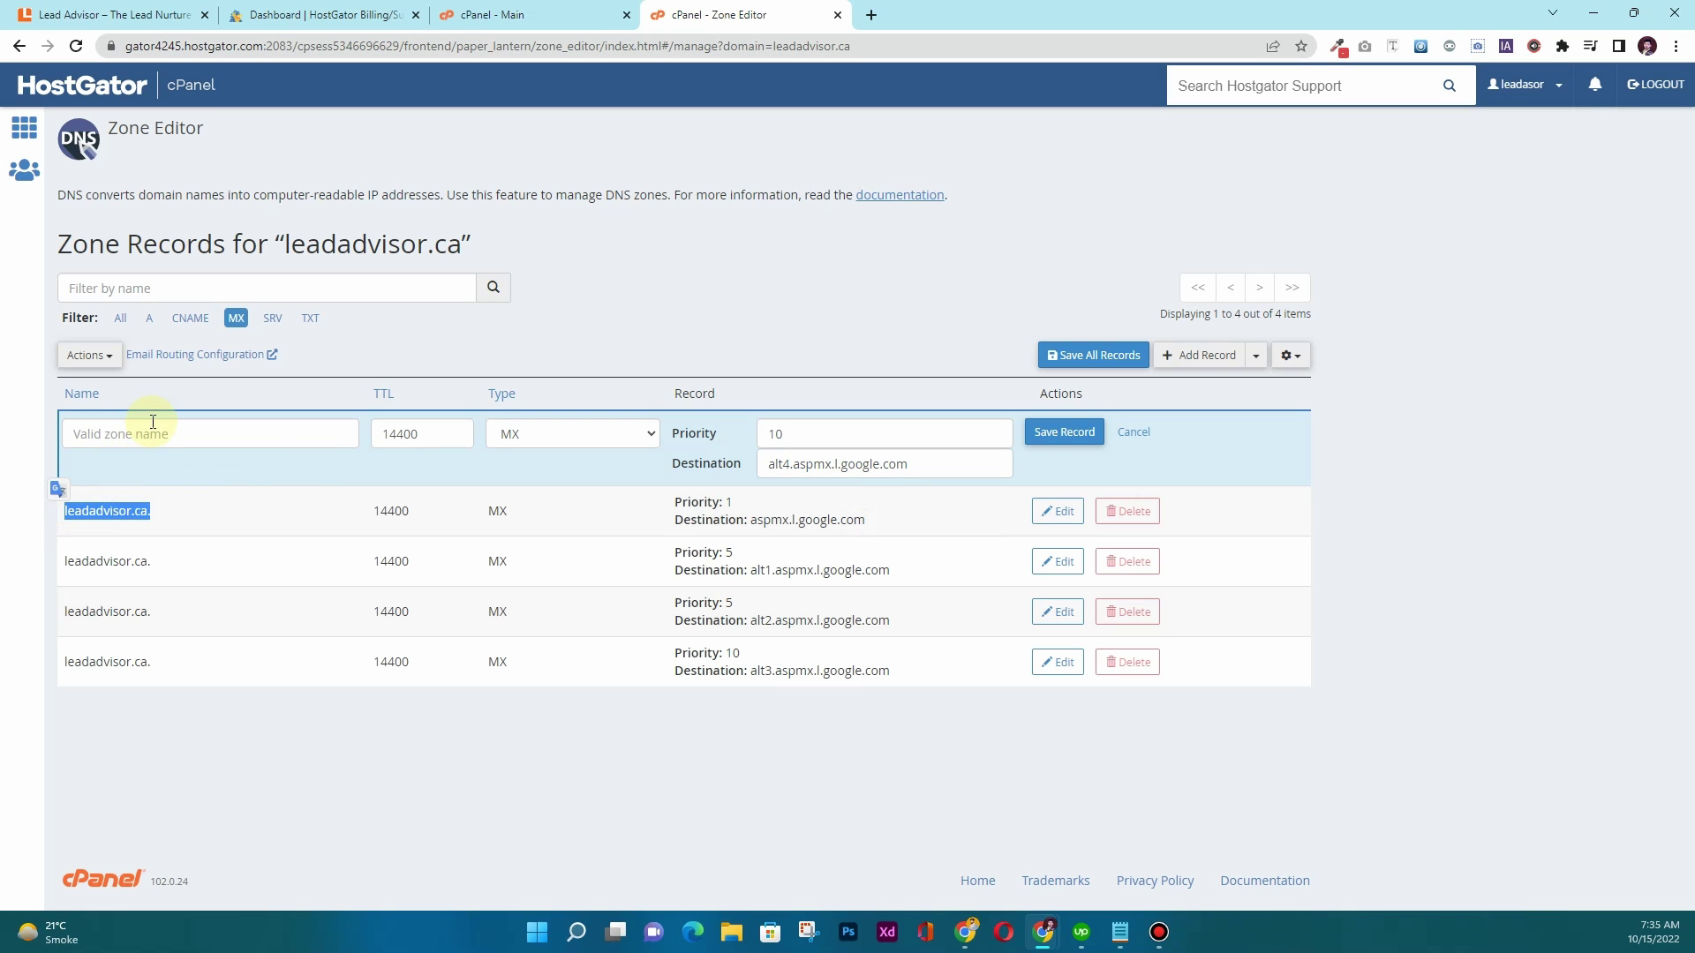
left_click(153, 424)
key("ctrl+v")
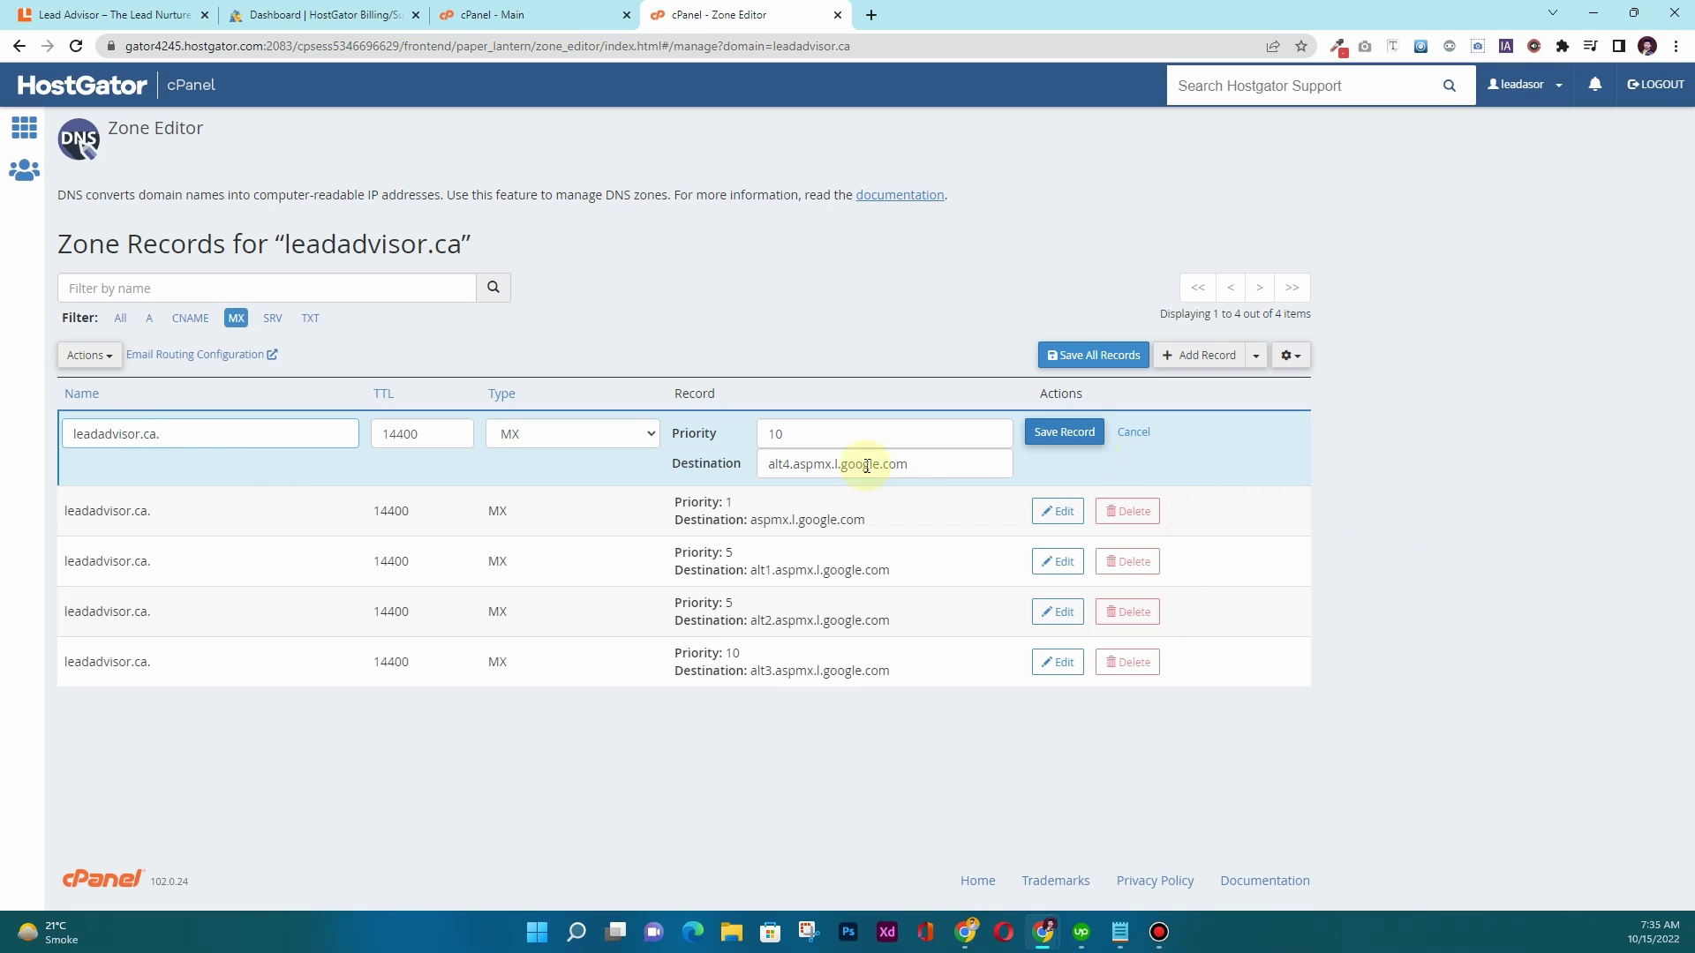
key("BackSpace")
left_click(1035, 432)
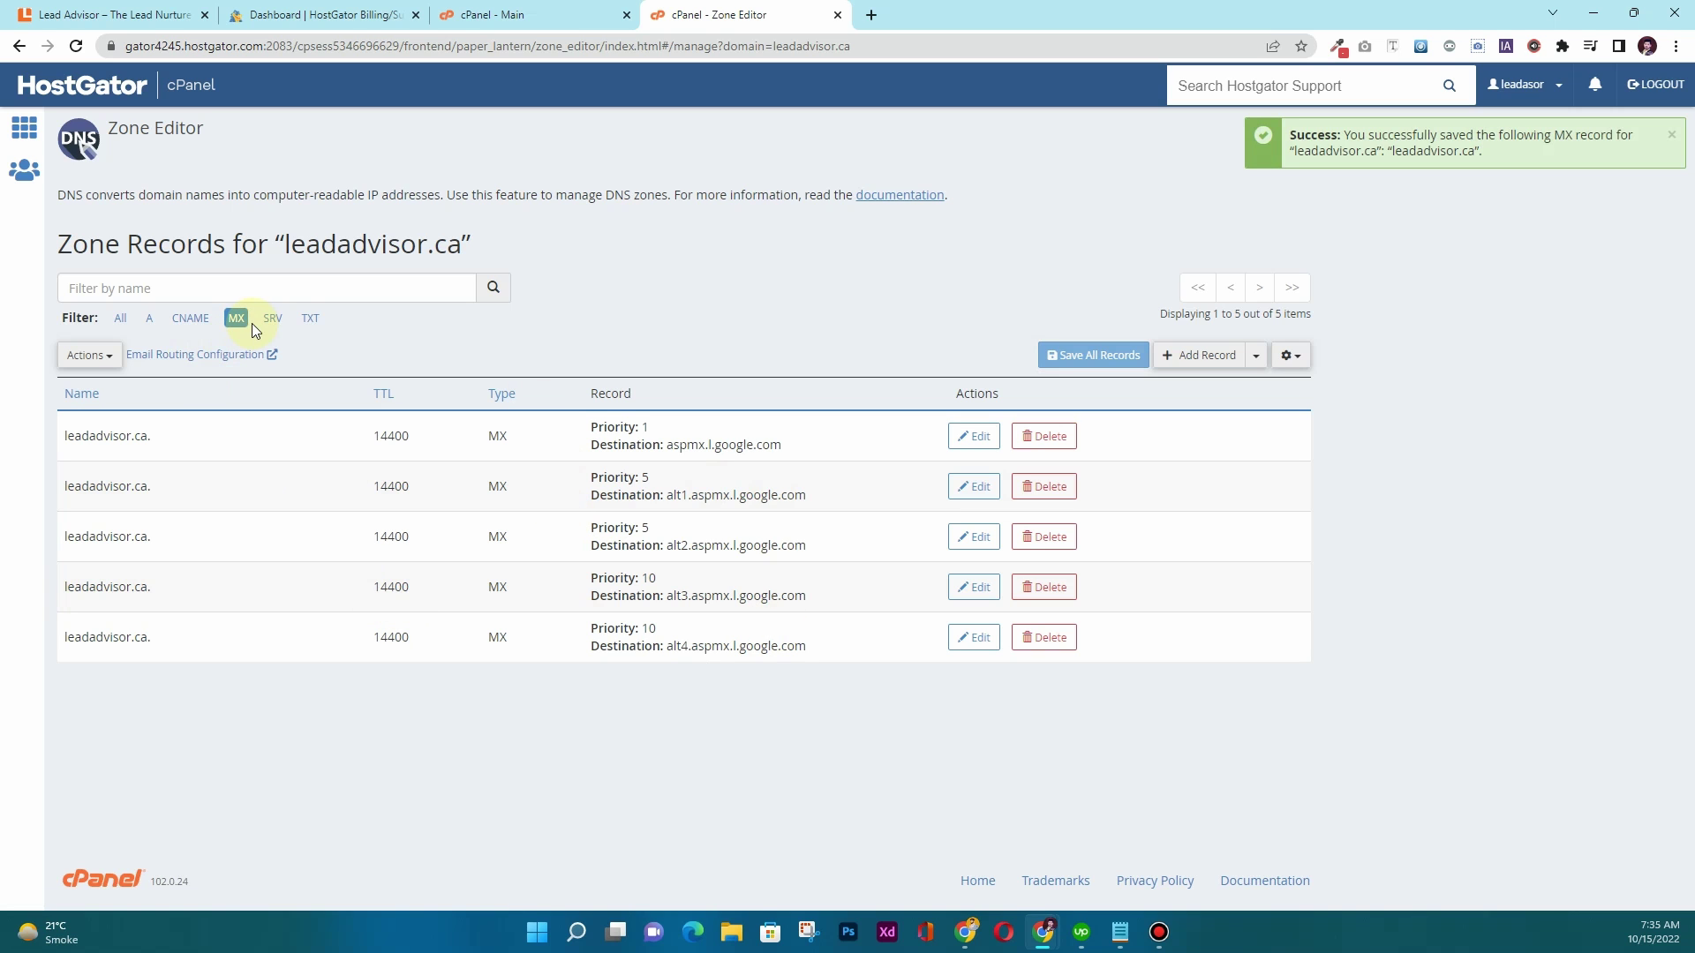
Step: Remove the MX filter and look through all zone records of leadadvisor.ca
left_click(112, 319)
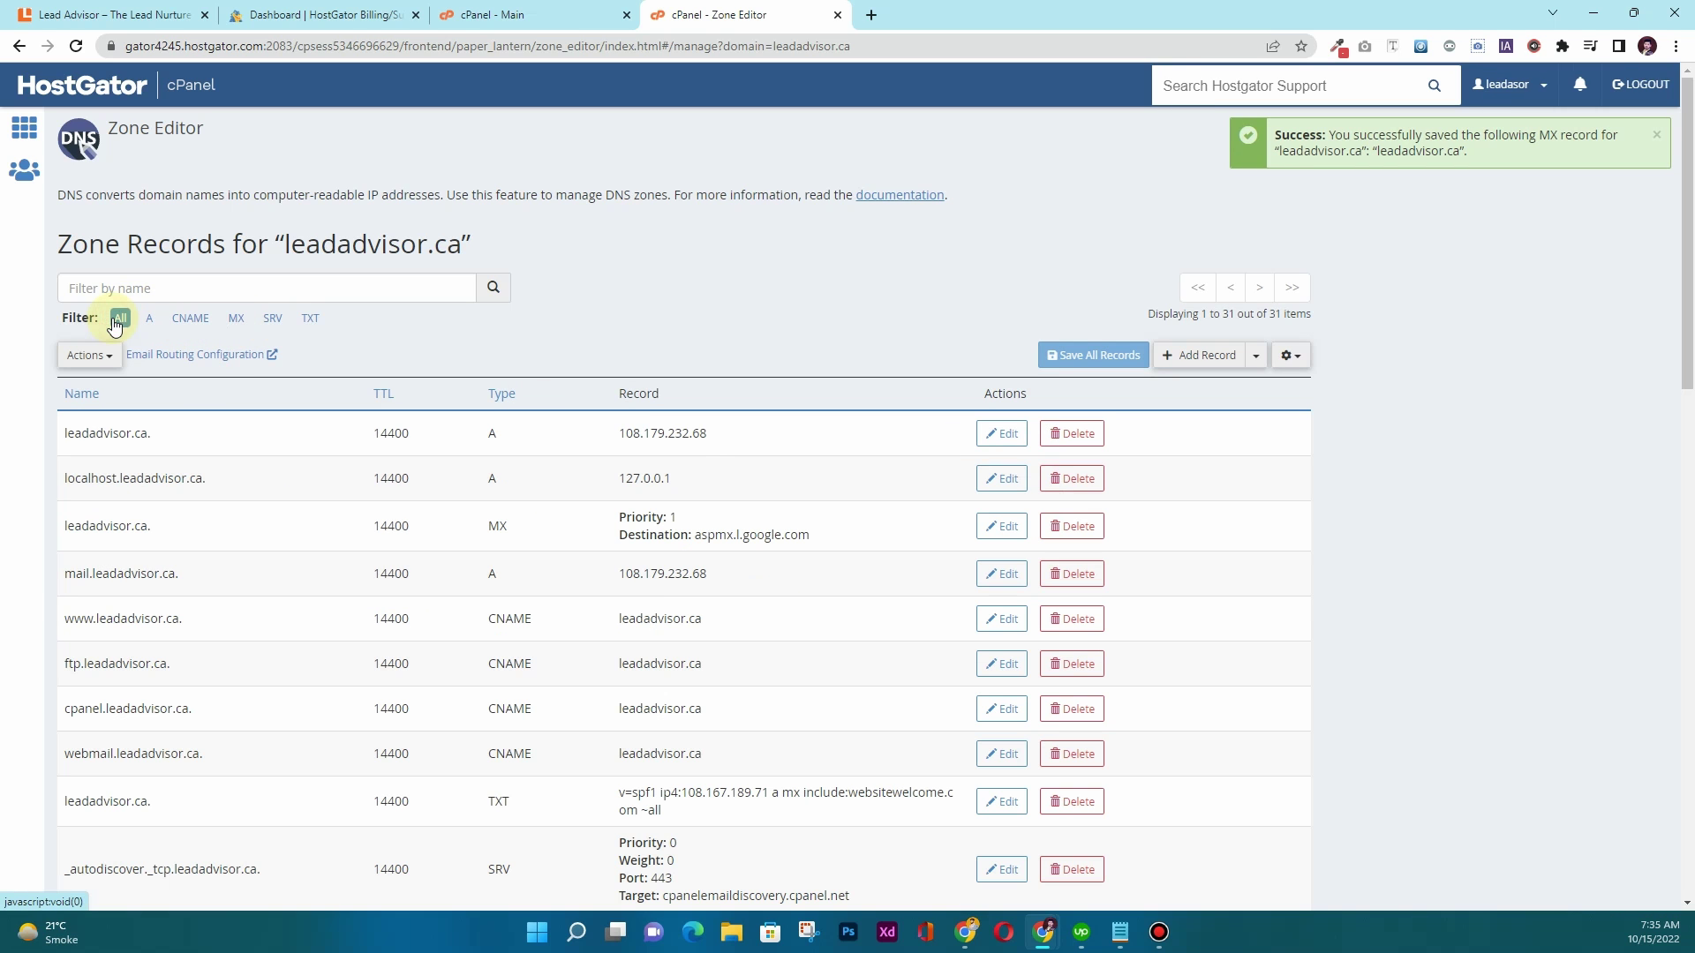
scroll(737, 617, "down", 1)
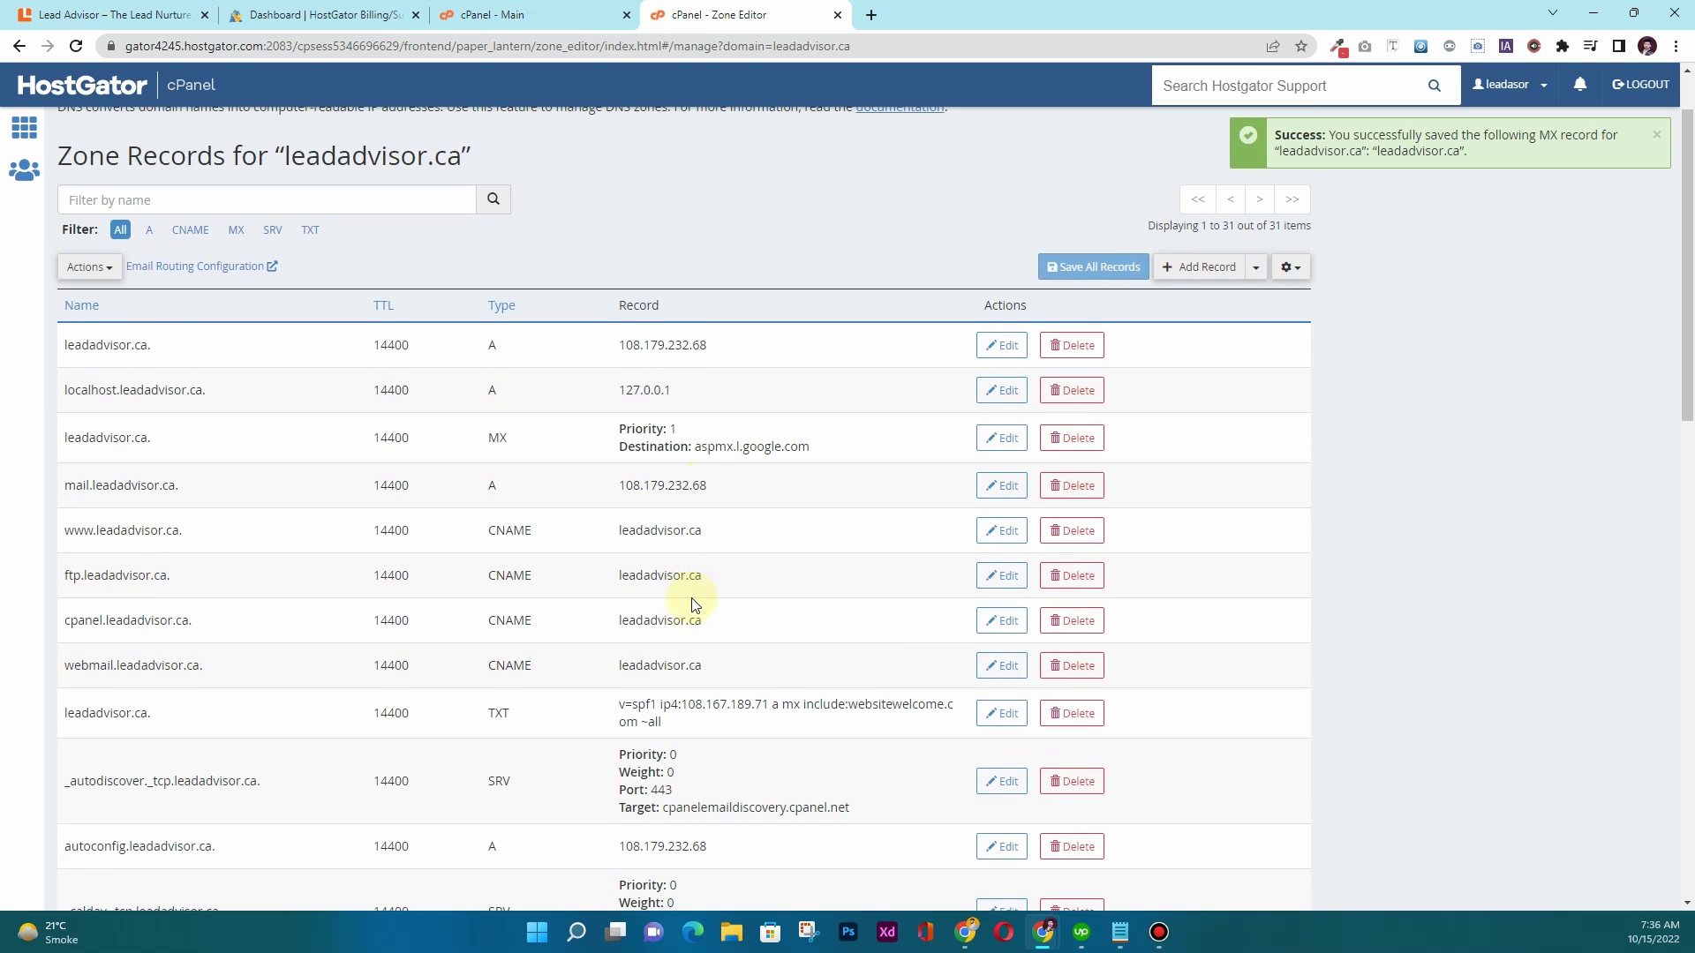
scroll(715, 581, "down", 3)
scroll(715, 581, "up", 4)
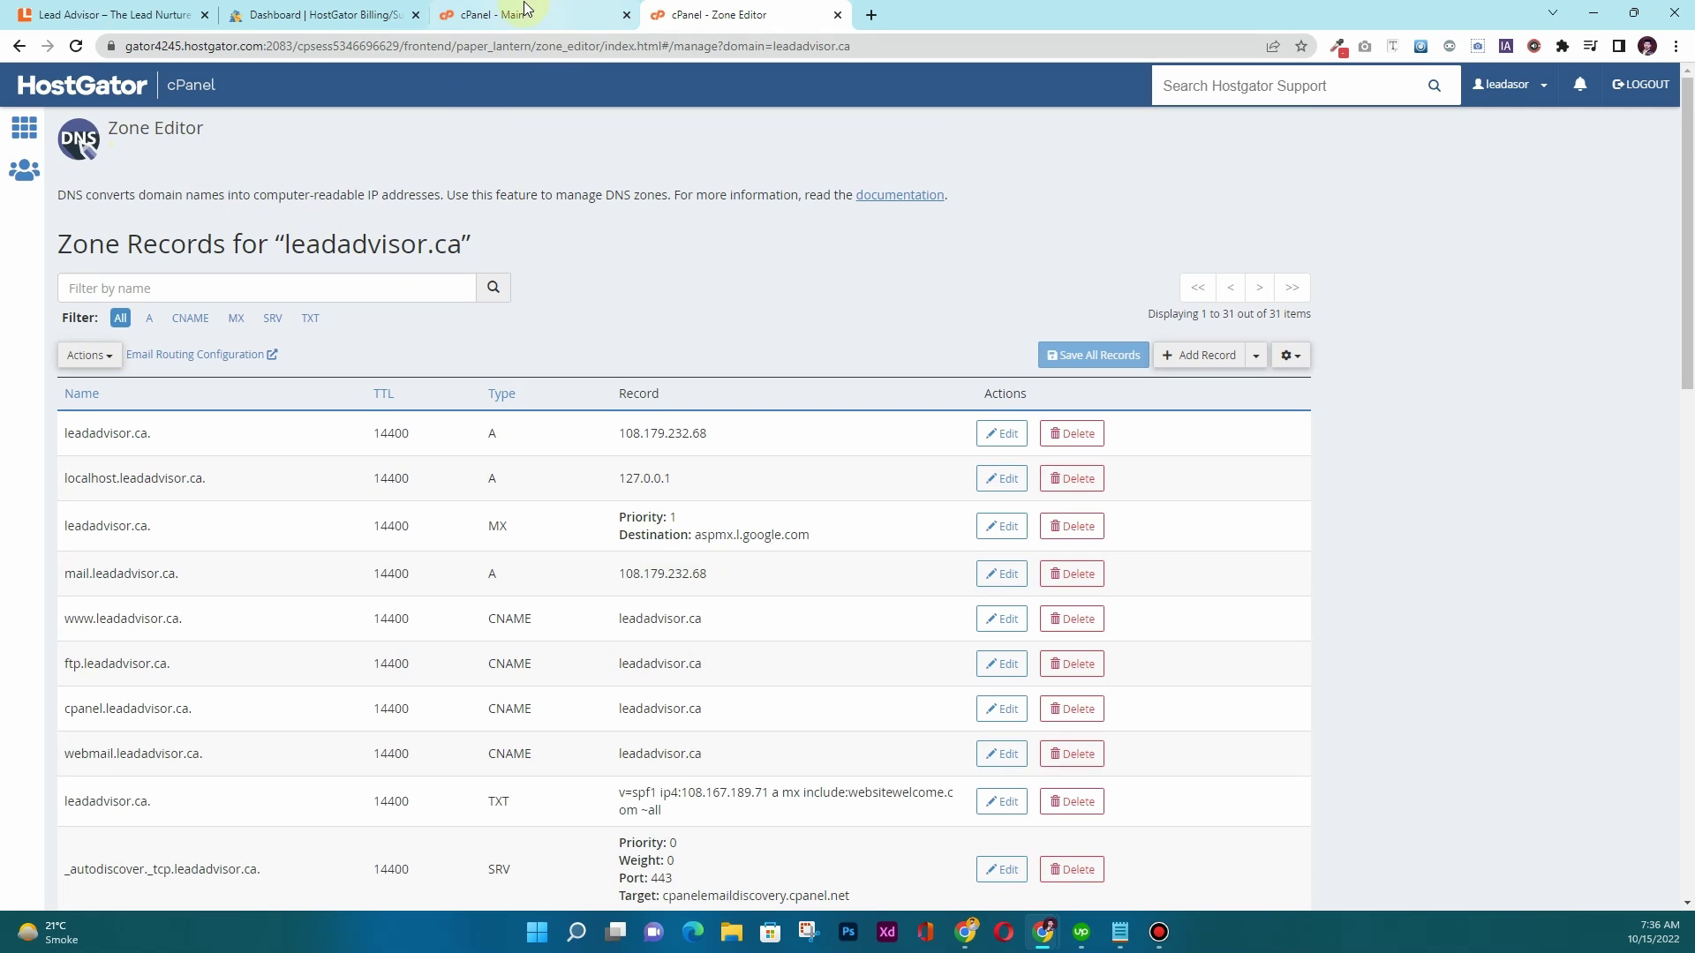
Step: Go back to the cPanel home page, open Email Routing and select the domain leadadvisor.ca
left_click(122, 104)
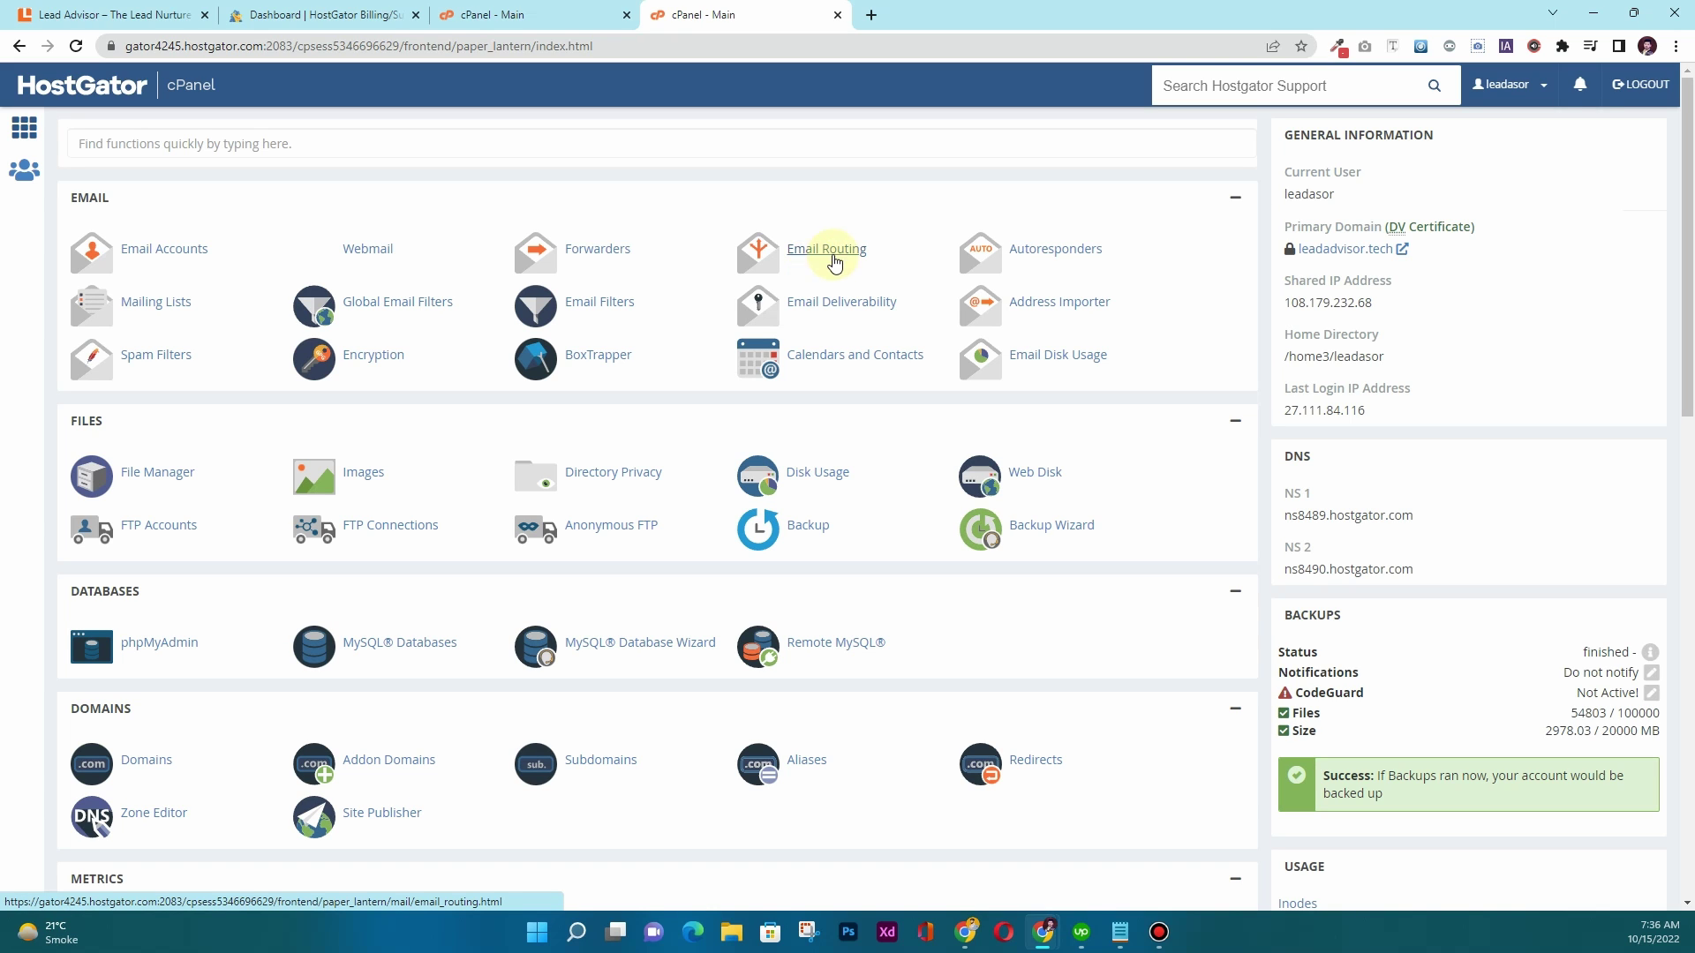
left_click(839, 253)
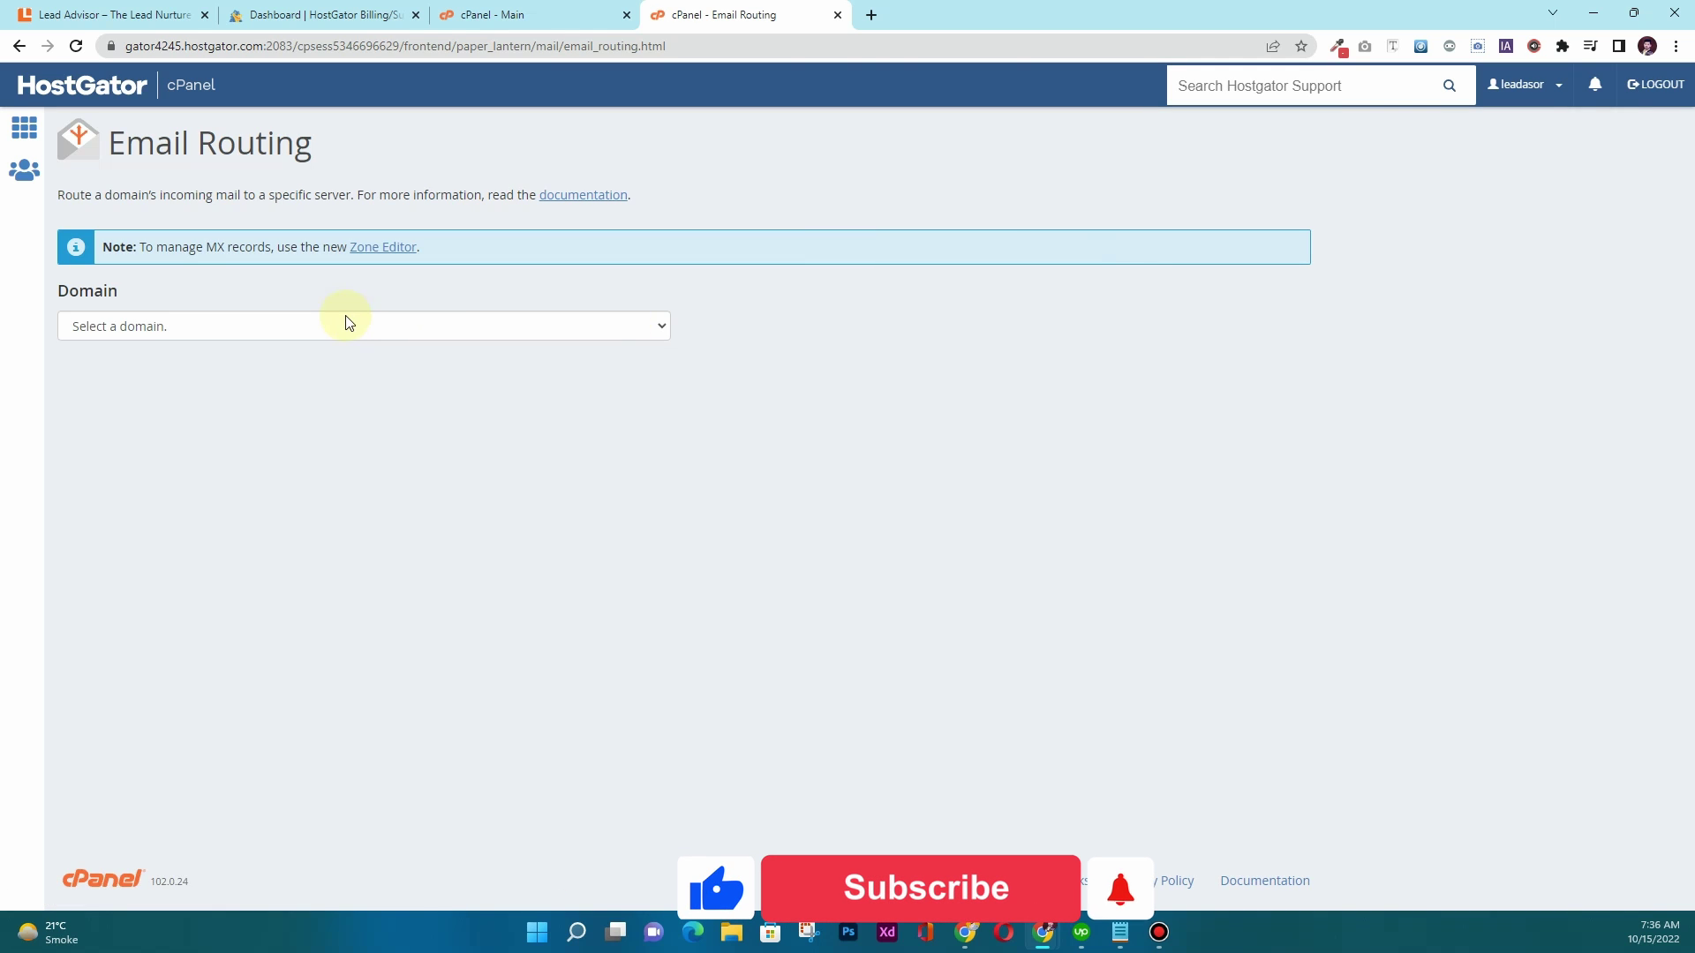
left_click(346, 324)
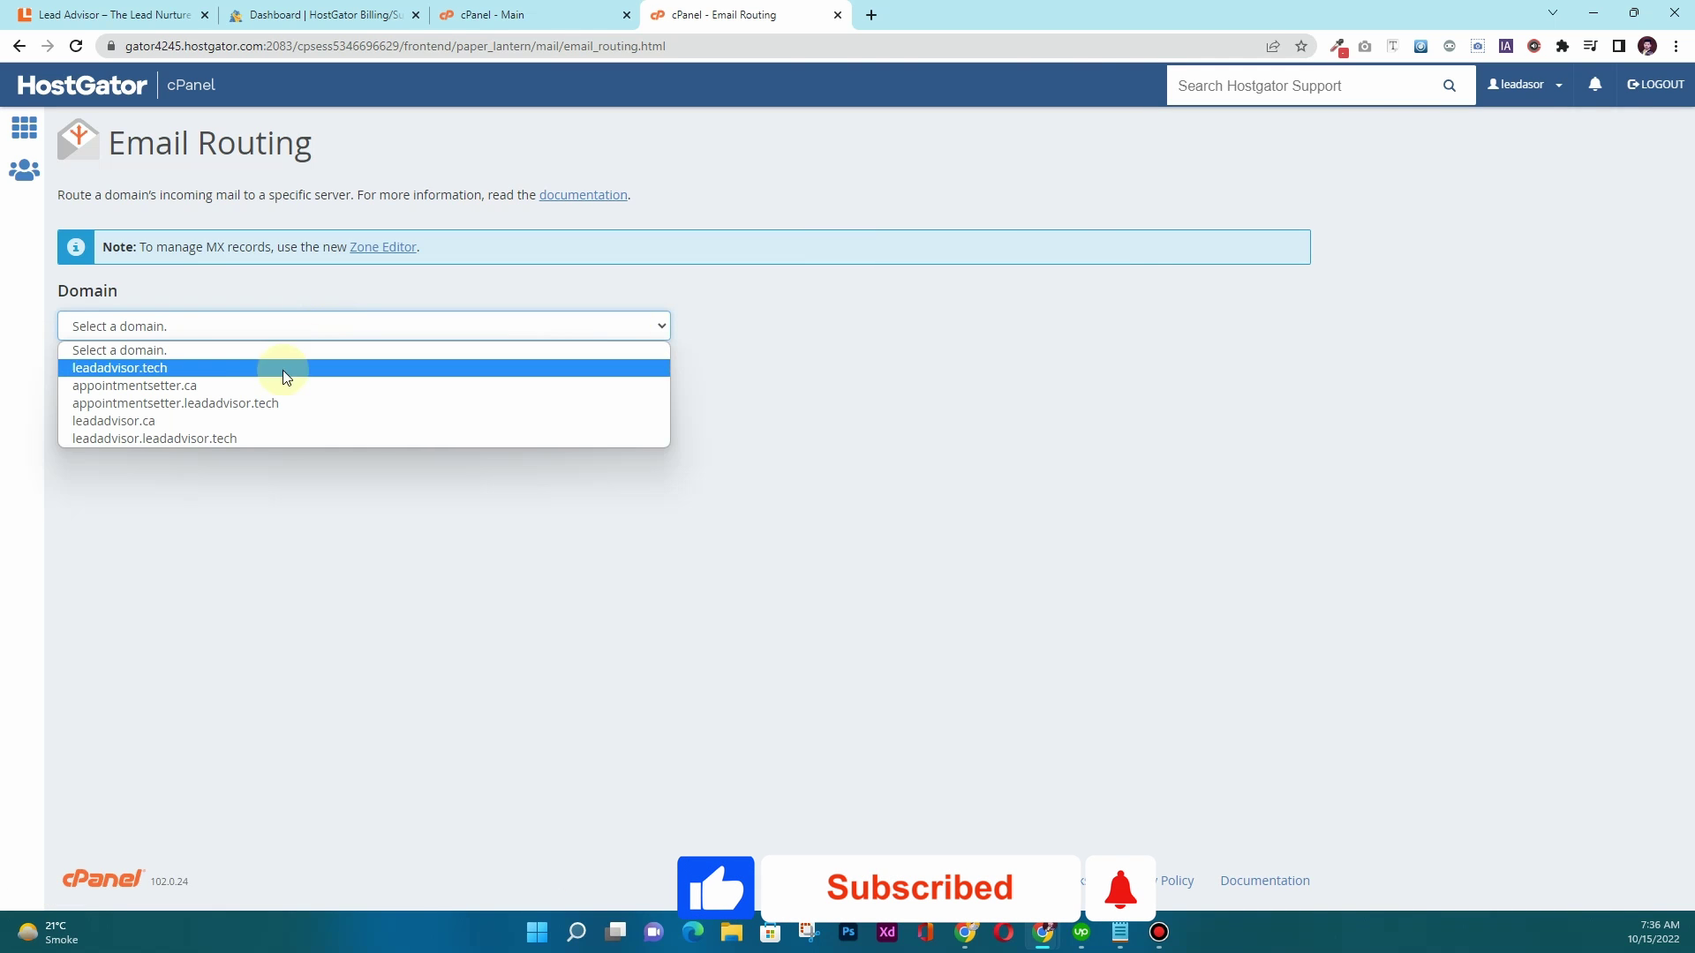
left_click(229, 418)
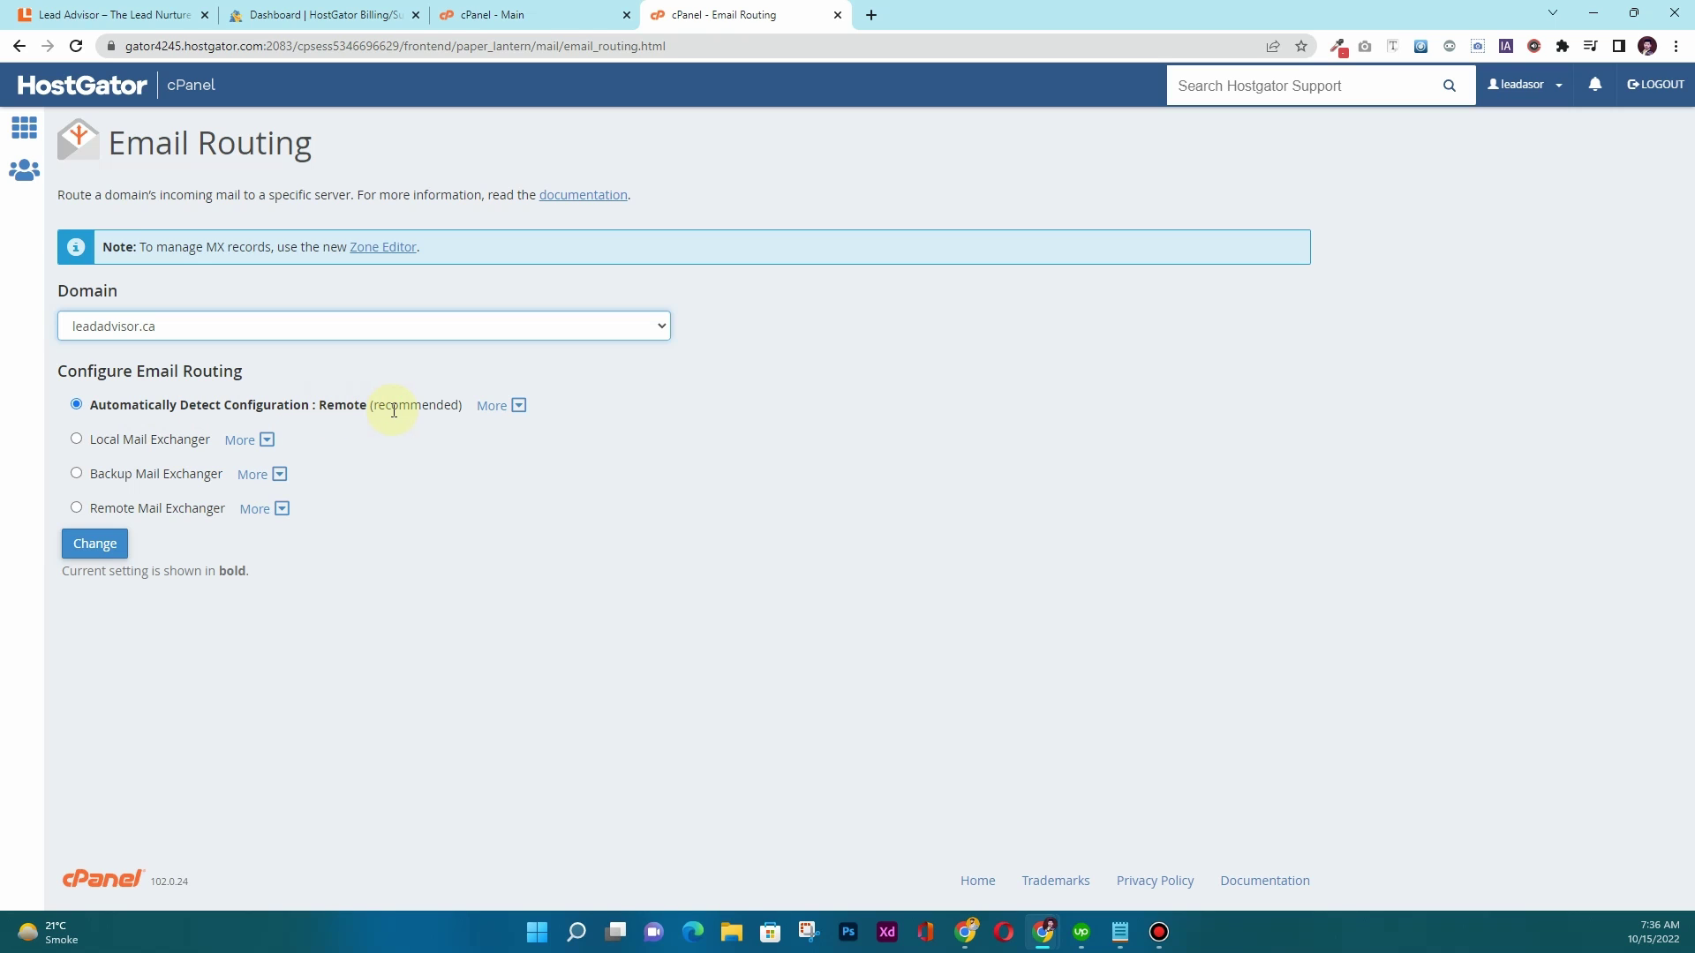
Step: Change the email routing of leadadvisor.ca to Remote Mail Exchanger and return to the cPanel home page
left_click(193, 511)
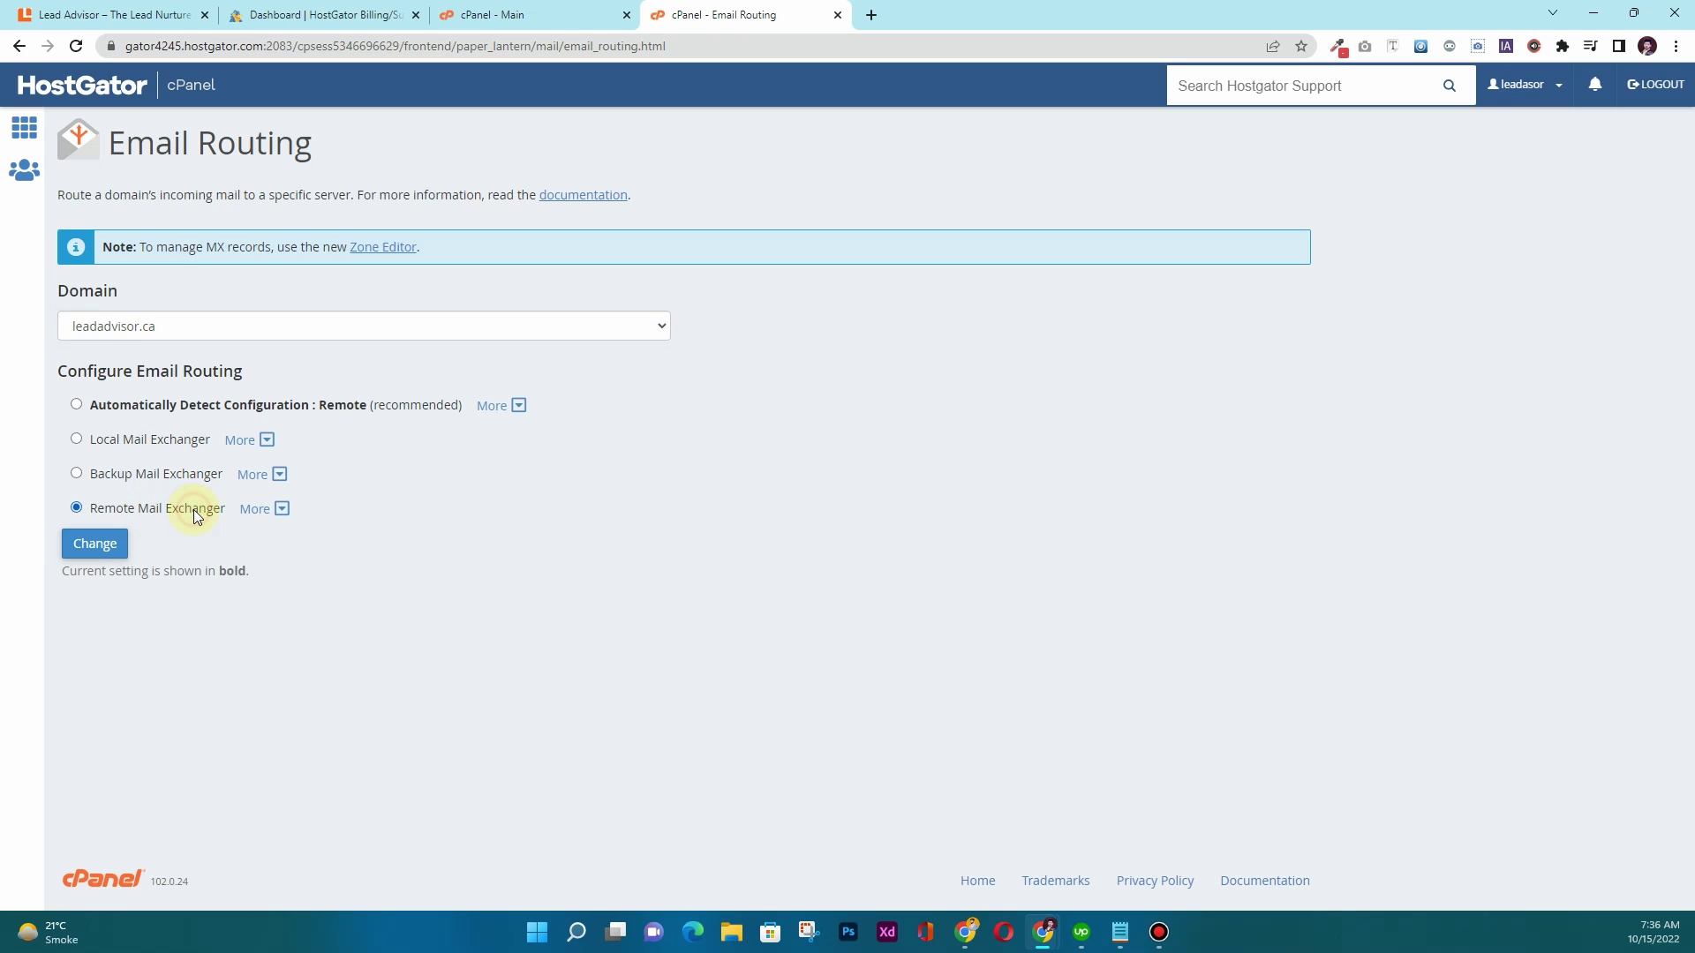
left_click(96, 545)
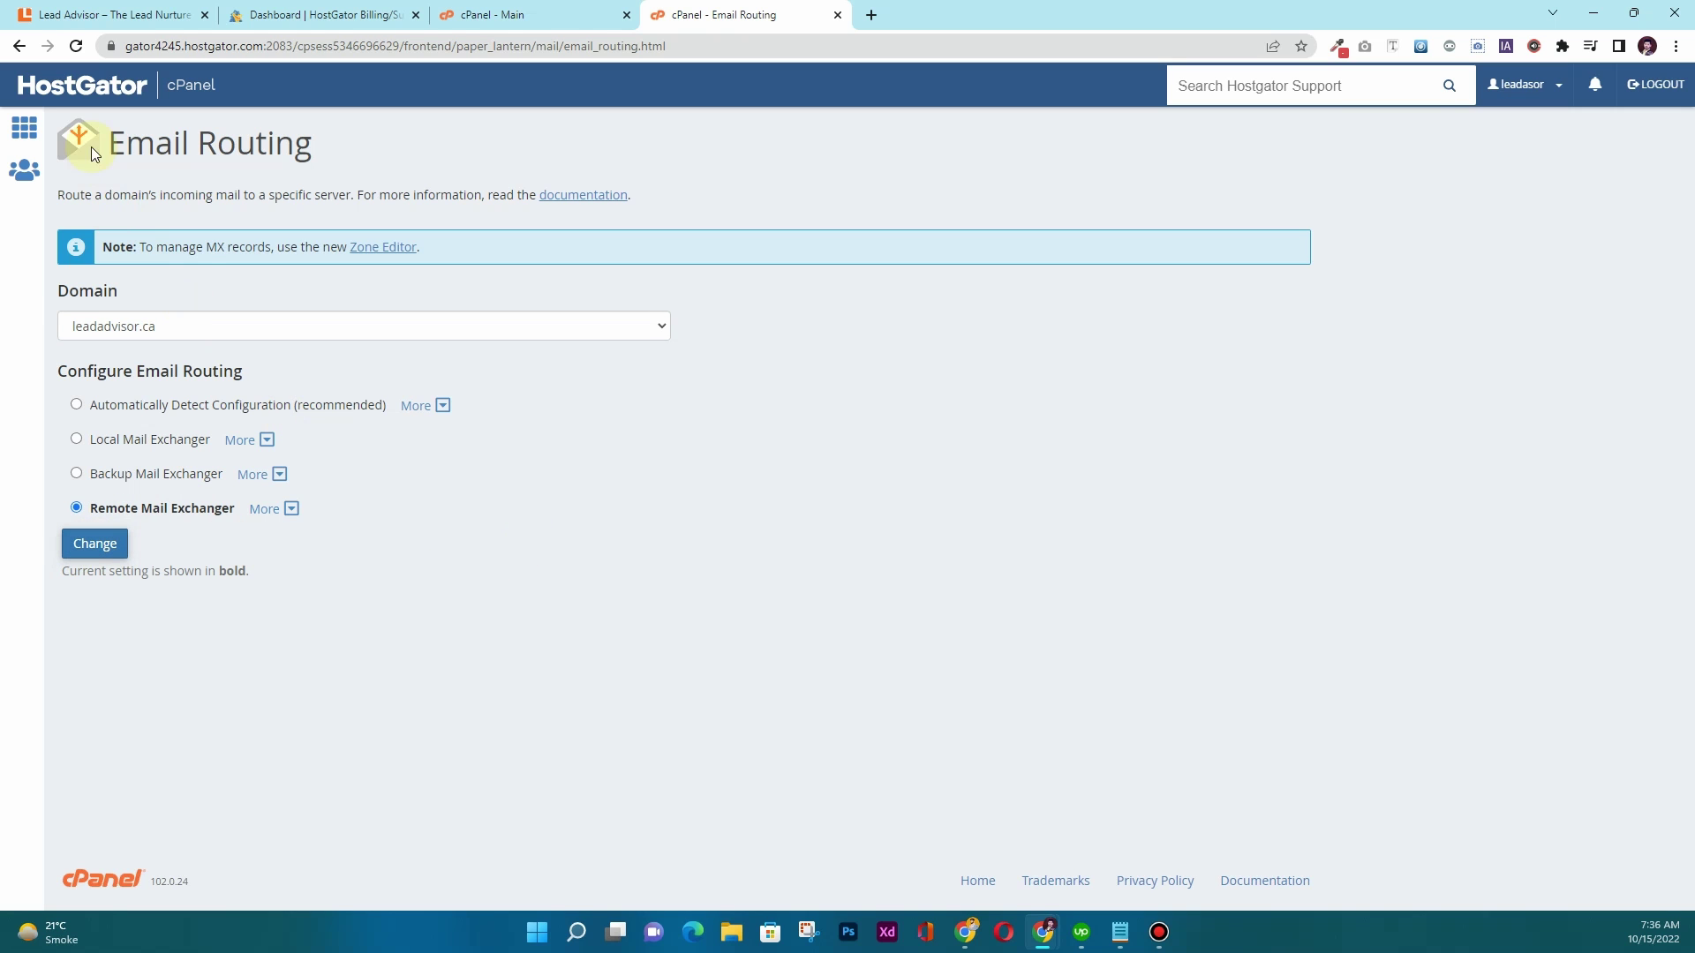
left_click(21, 144)
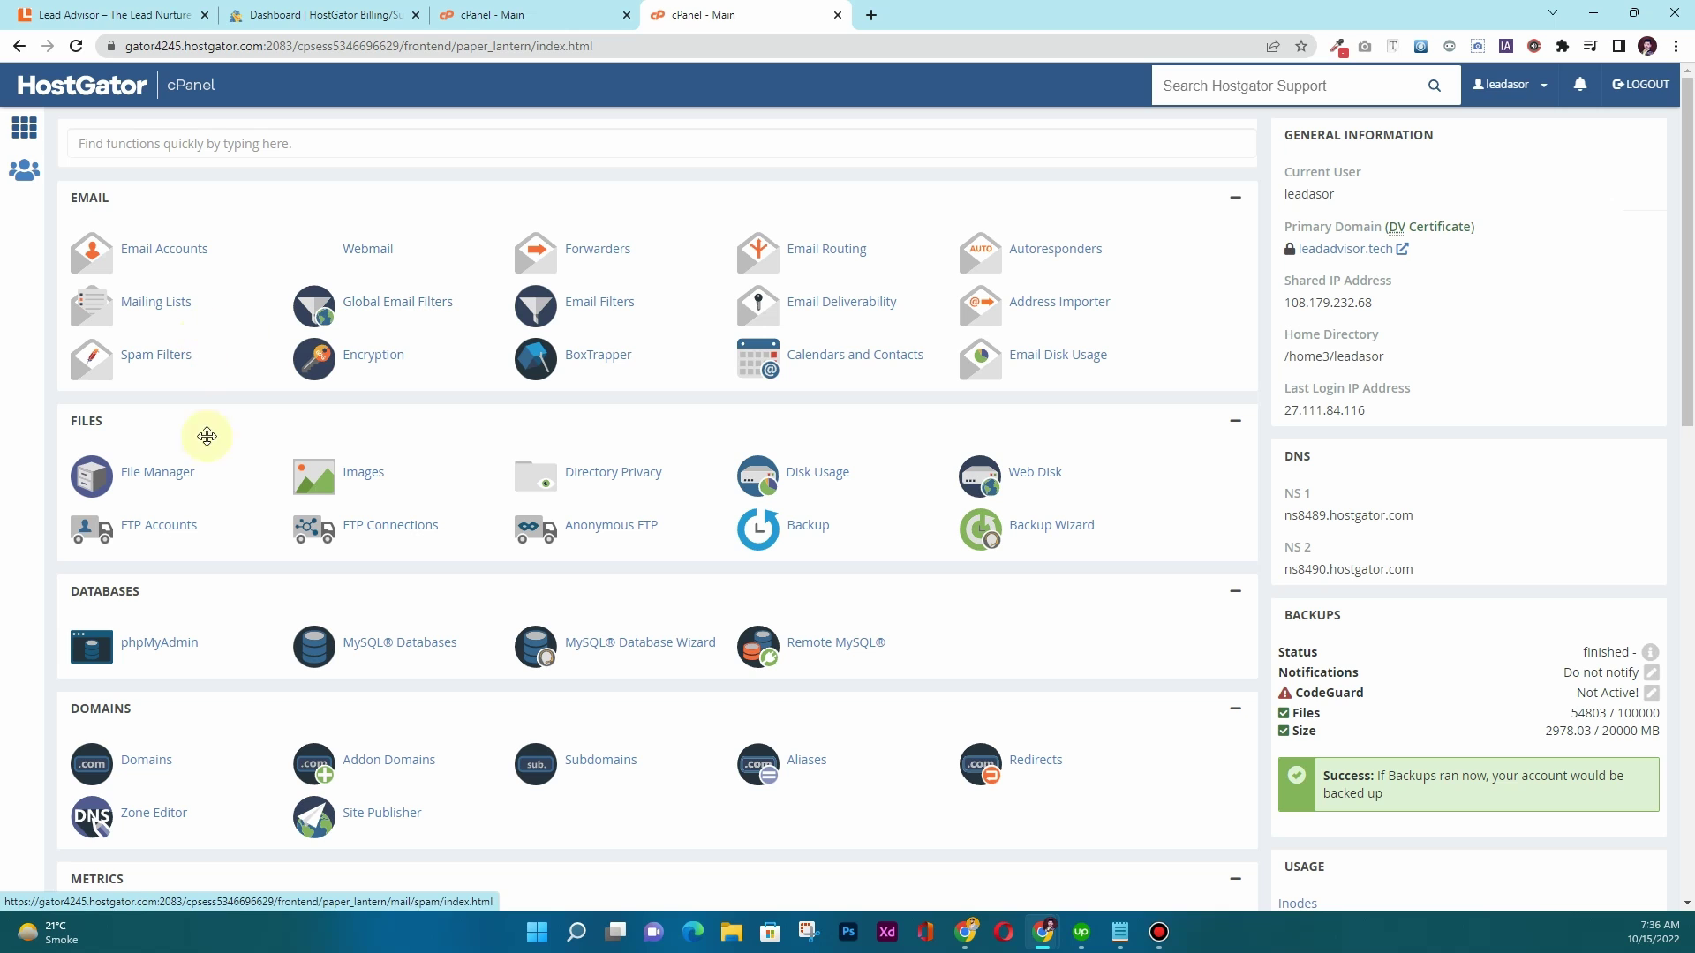
Step: Open the zone records of leadadvisor.ca in the Zone Editor and look through the MX and TXT entries
left_click(154, 814)
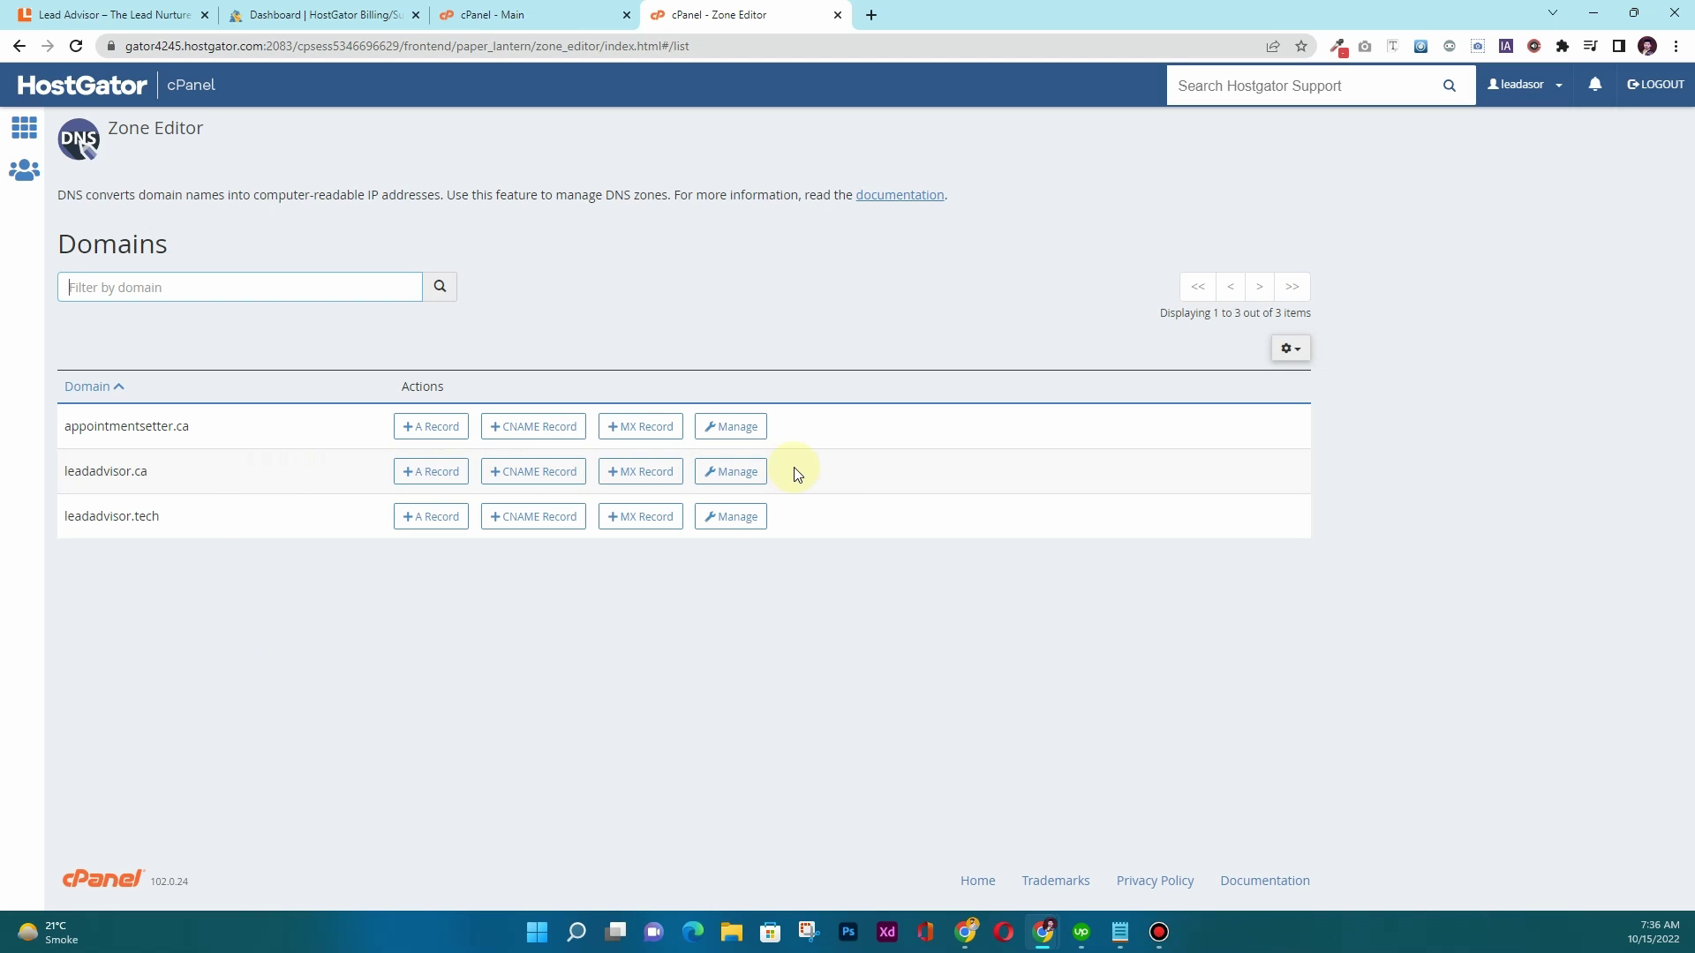
left_click(753, 475)
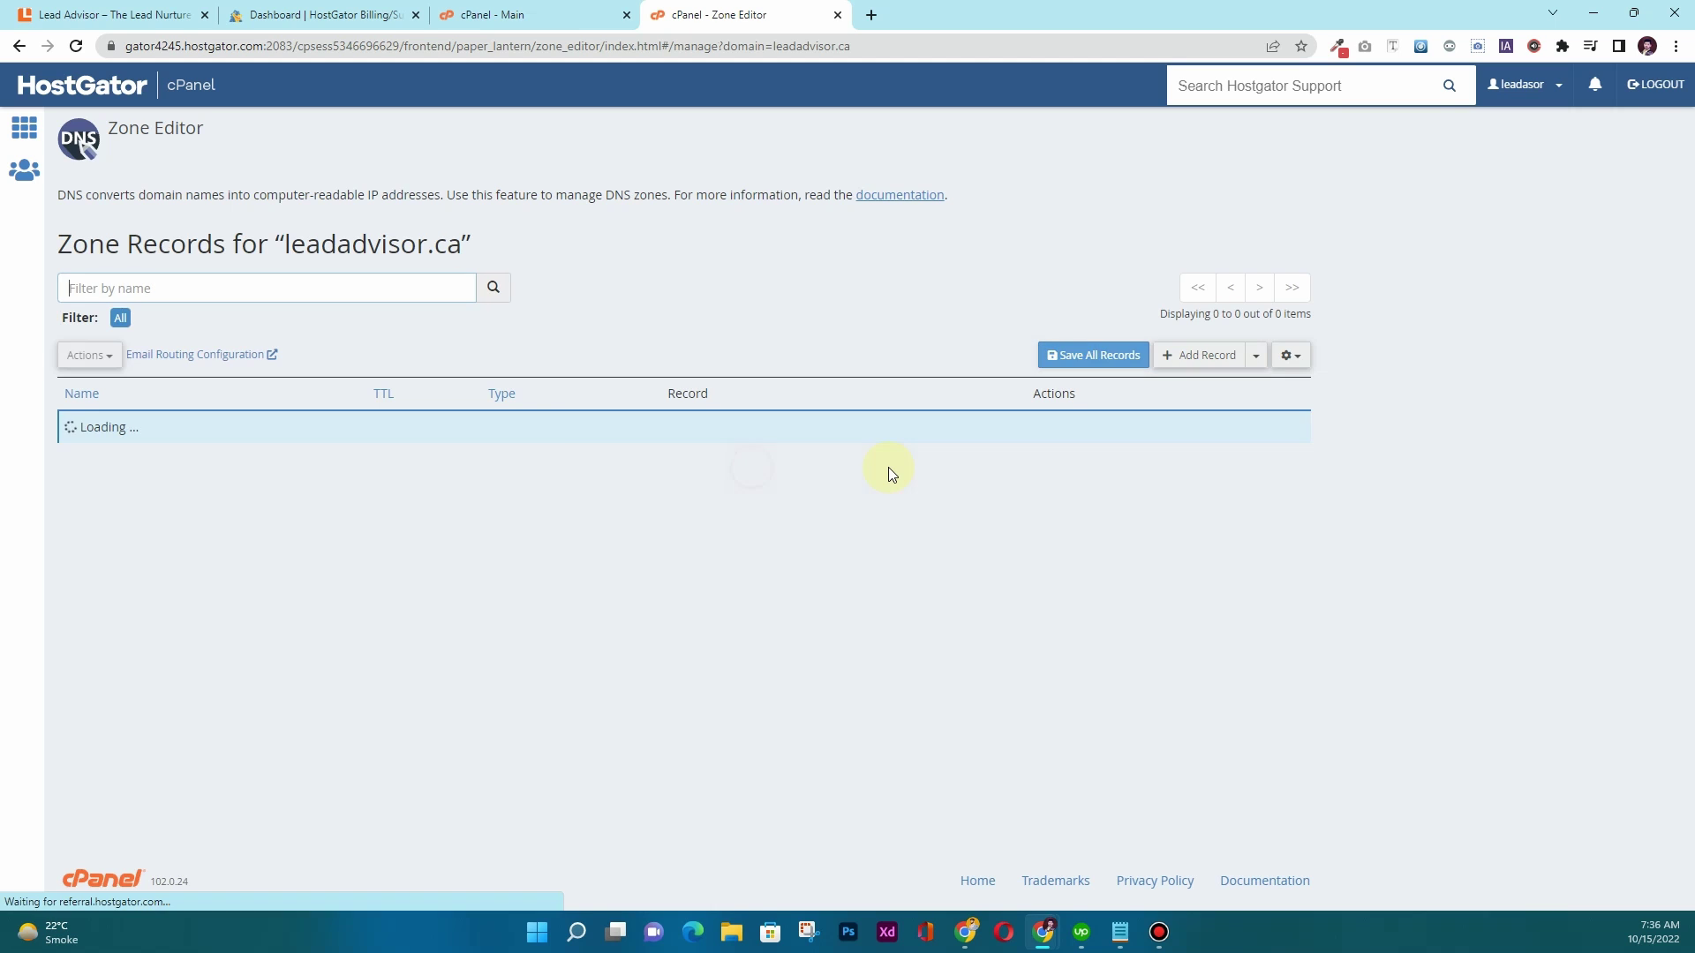
scroll(746, 518, "down", 8)
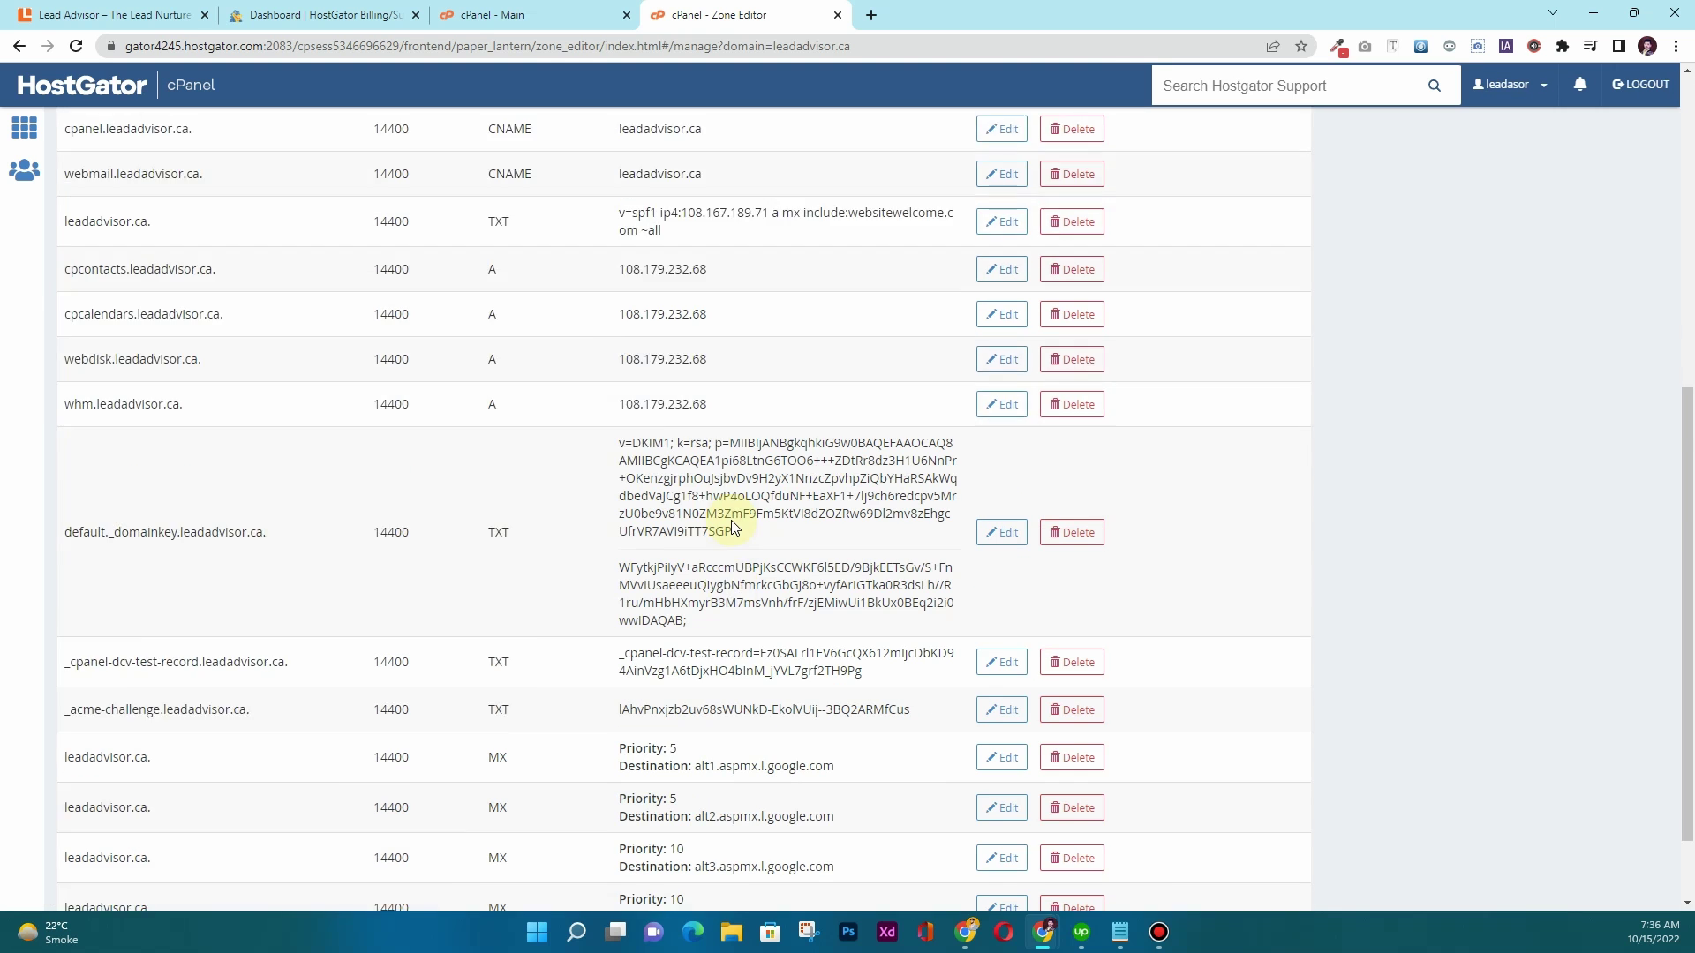
scroll(731, 526, "up", 8)
scroll(737, 530, "down", 2)
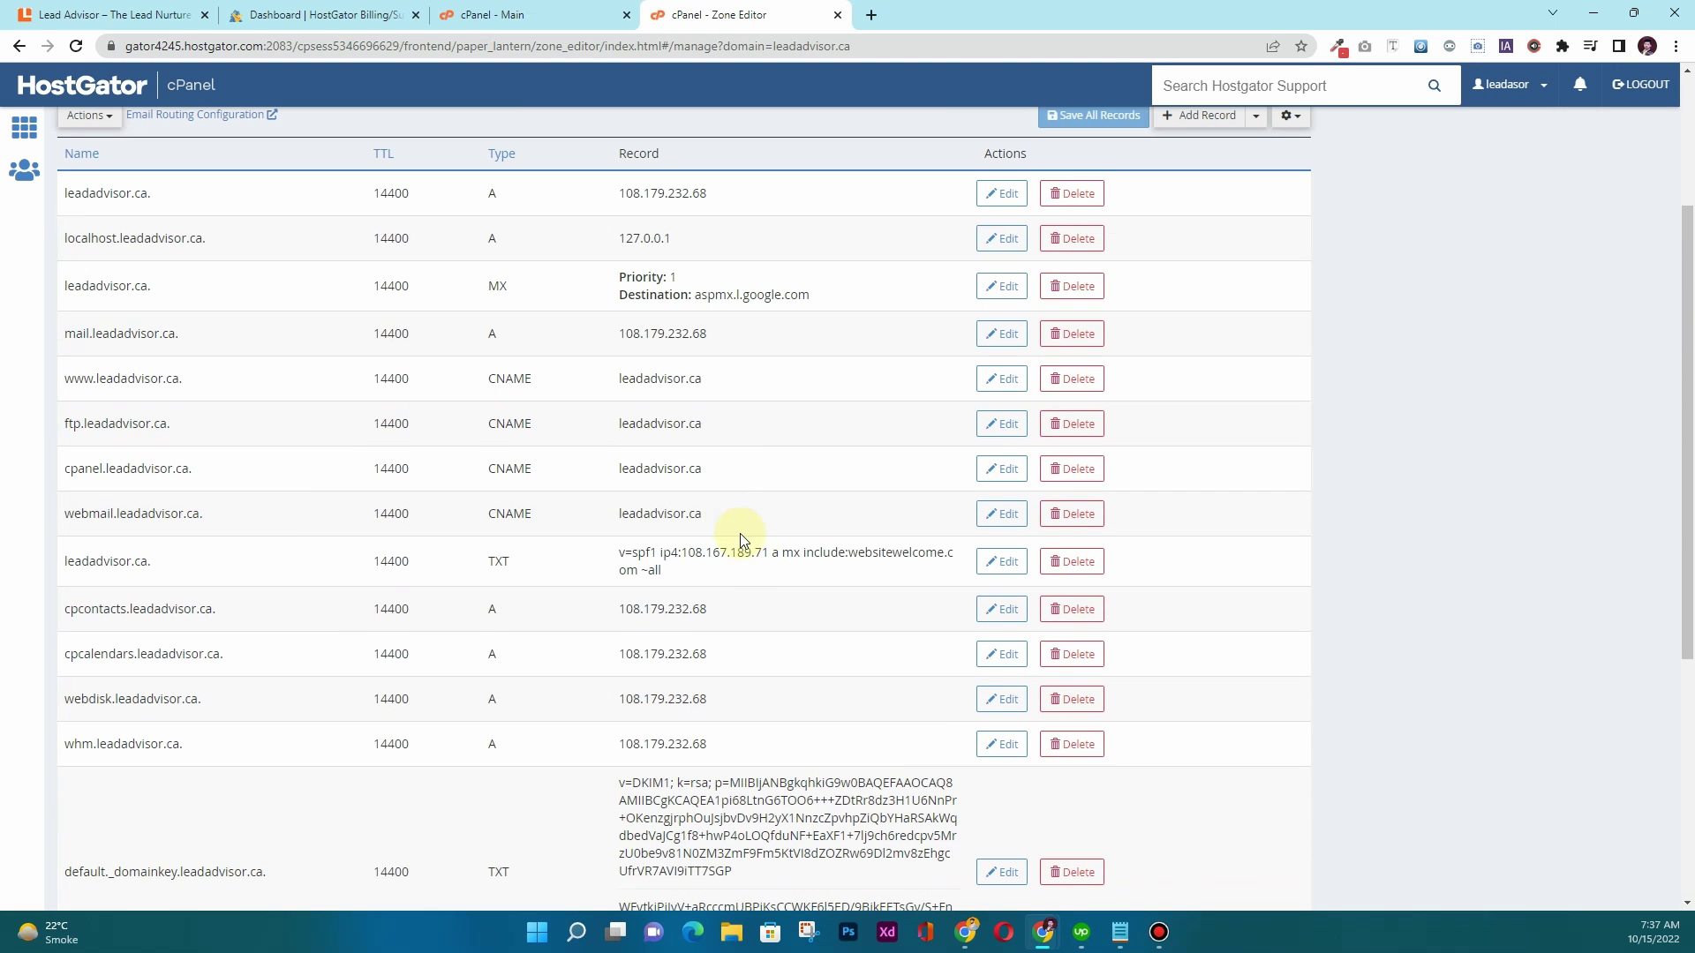
scroll(642, 590, "down", 6)
scroll(517, 616, "up", 9)
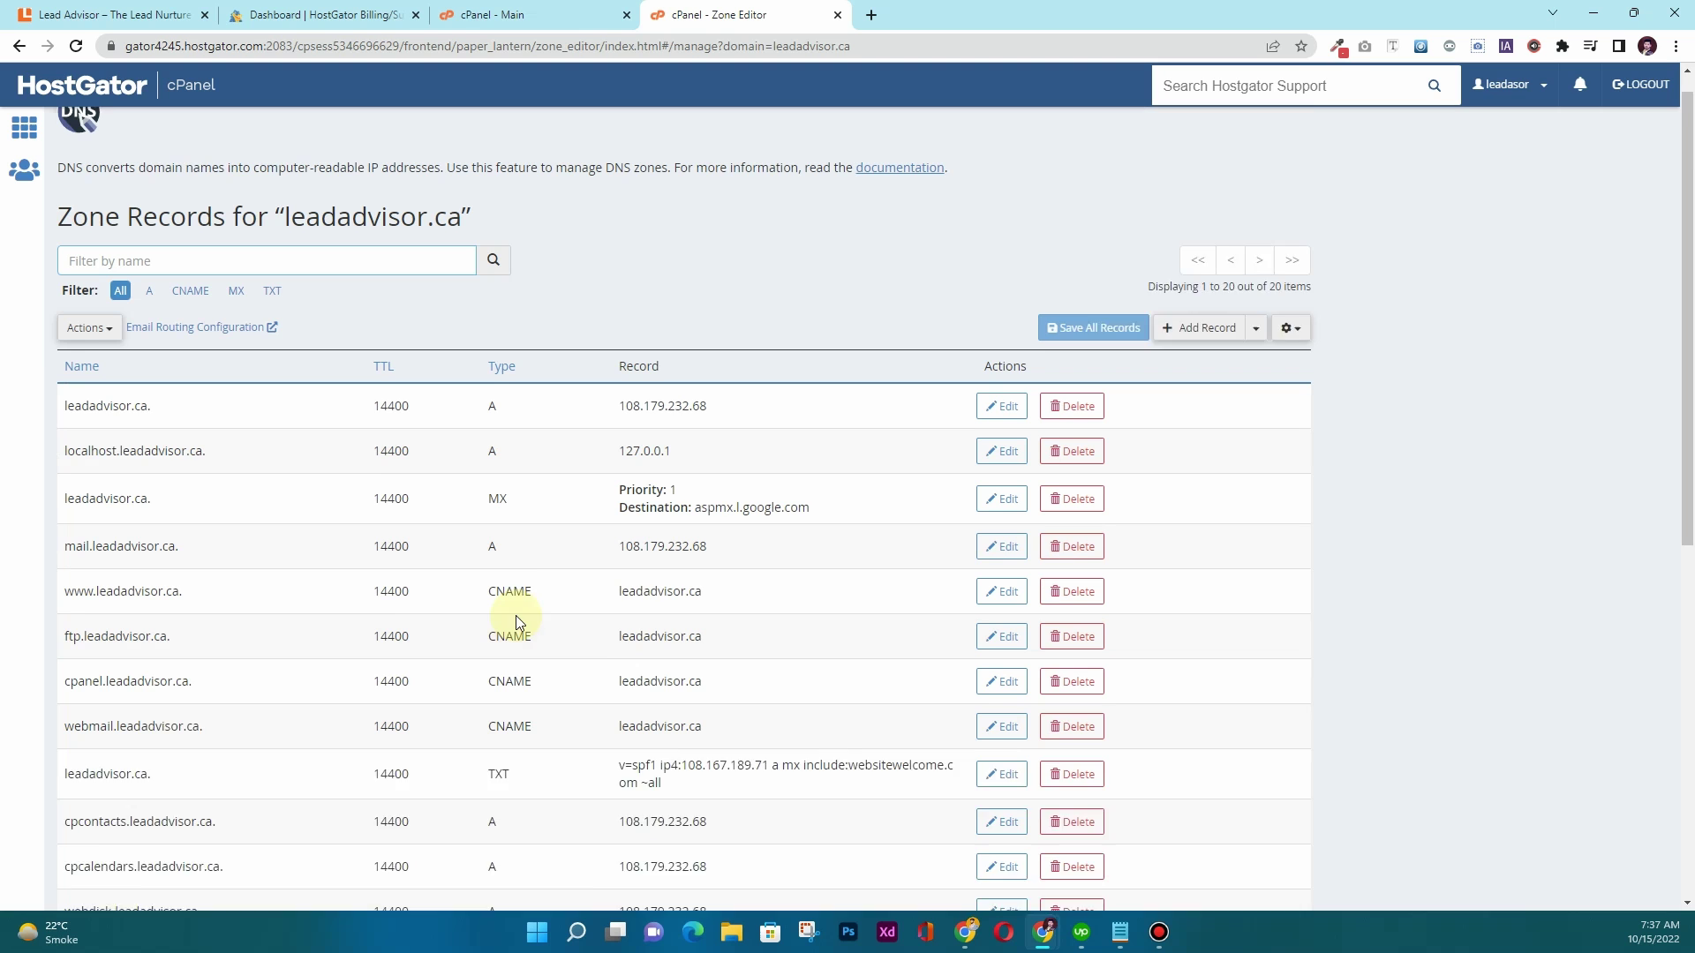
scroll(517, 616, "down", 7)
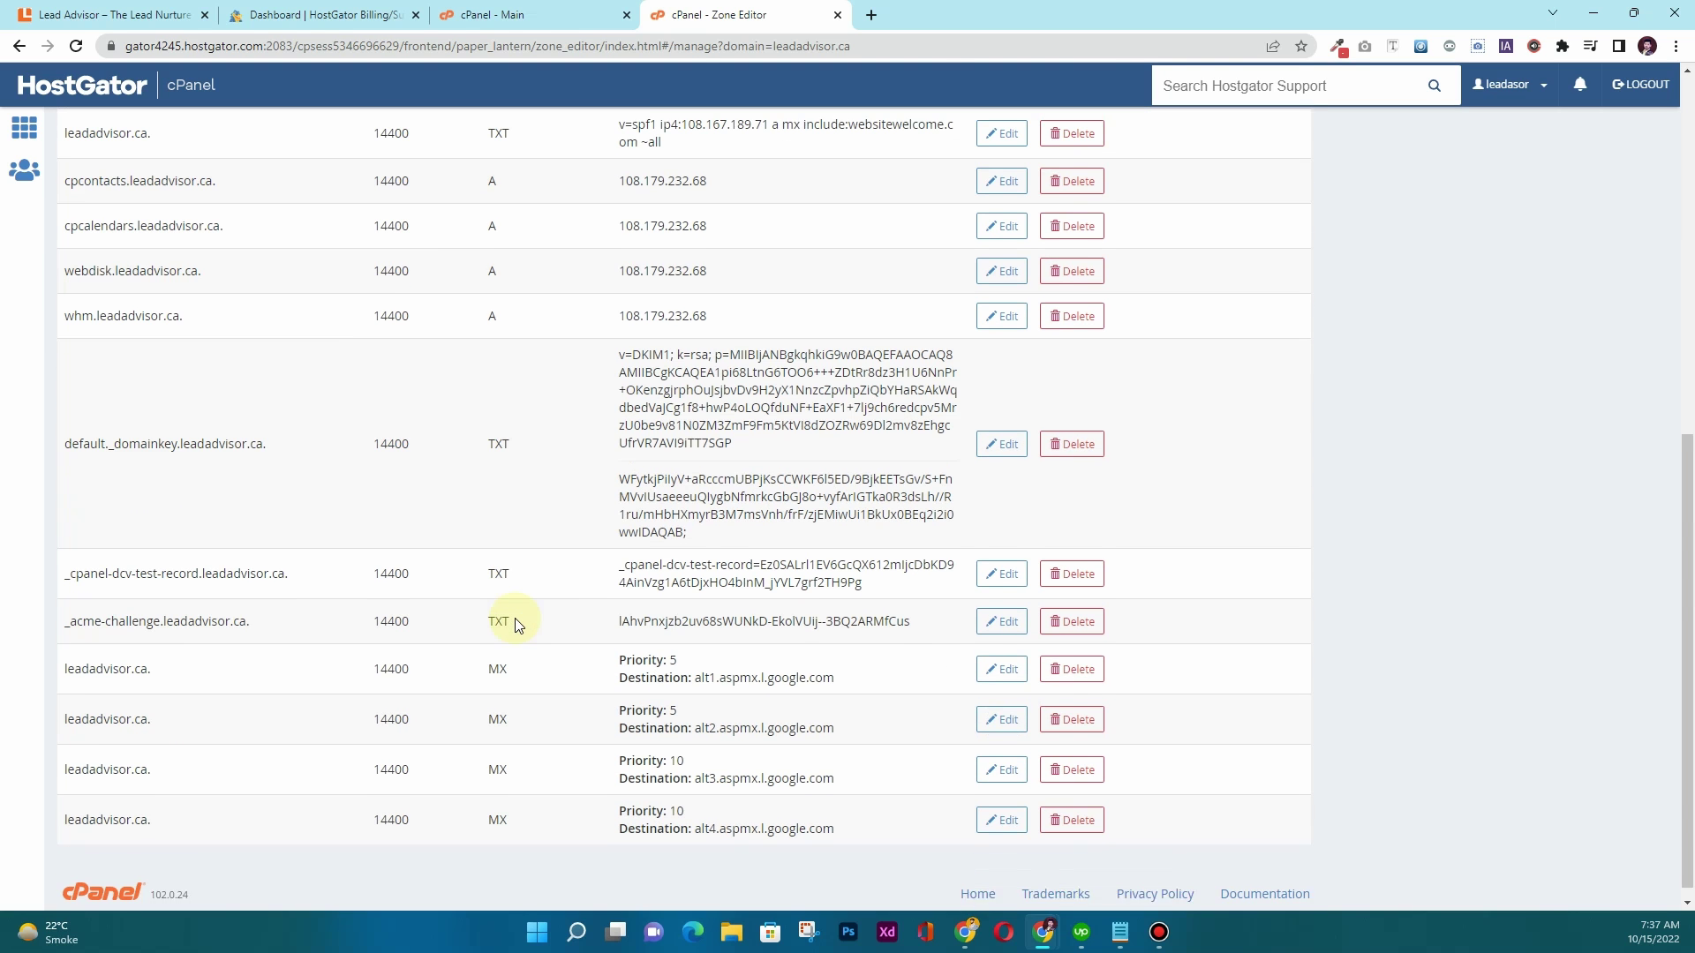
scroll(518, 618, "up", 8)
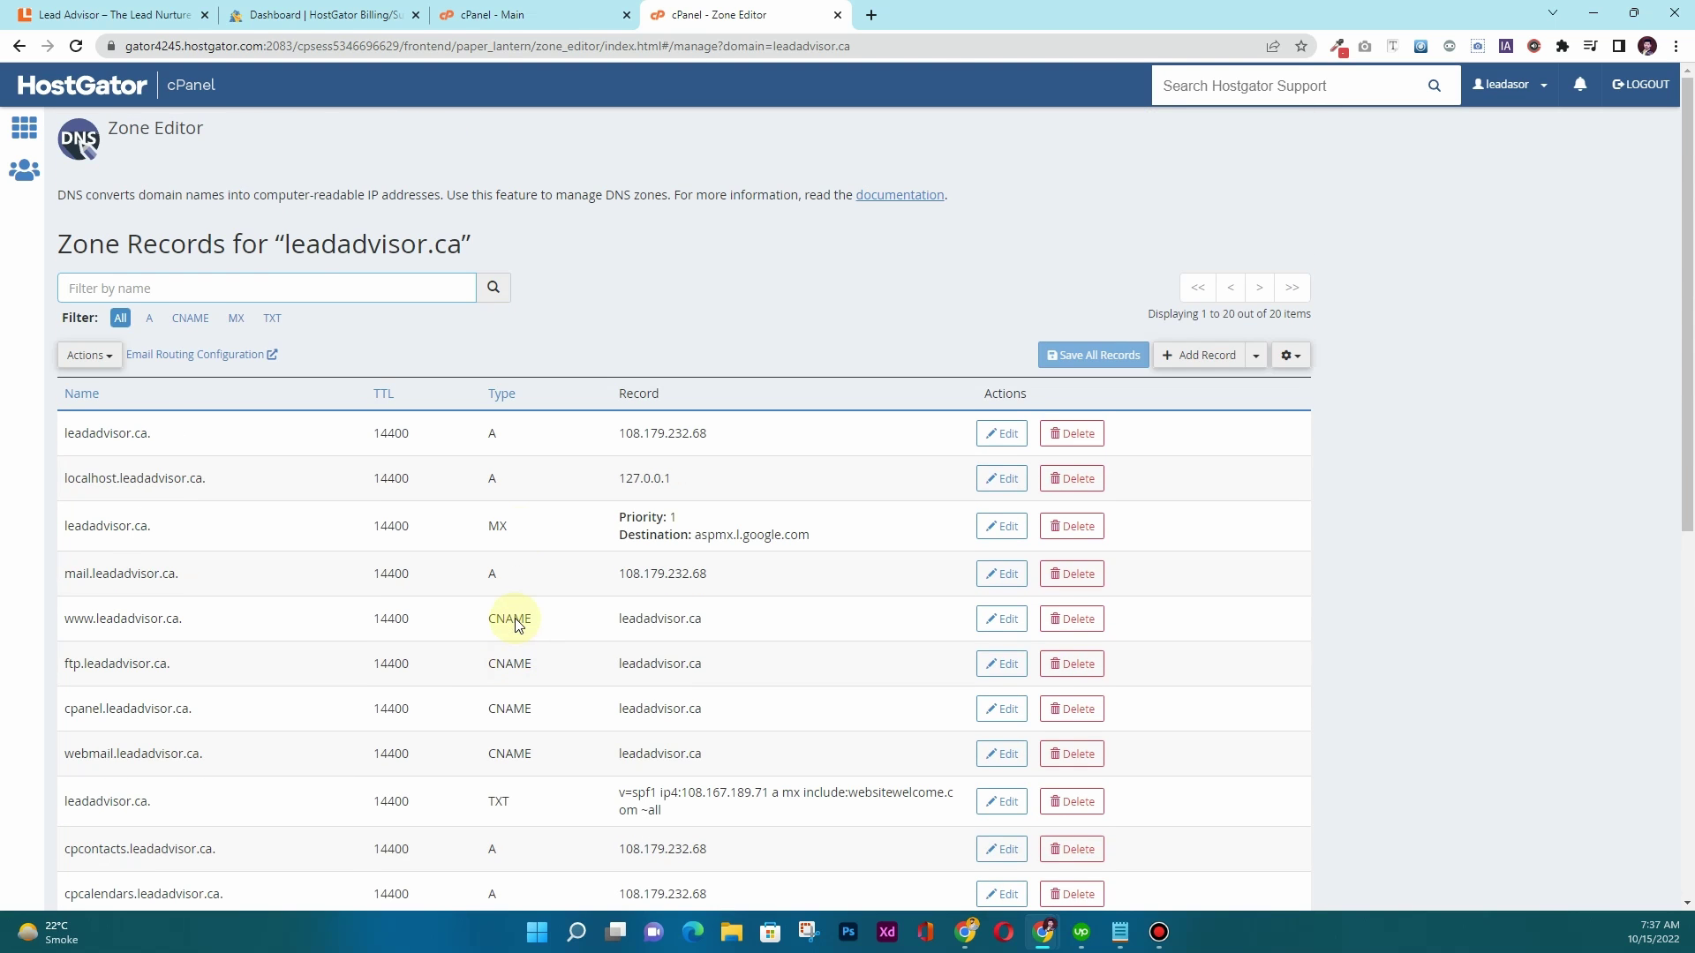
Step: In the other cPanel tab, open the Email Deliverability settings of leadadvisor.ca and examine its SPF record value
left_click(492, 15)
scroll(728, 445, "up", 3)
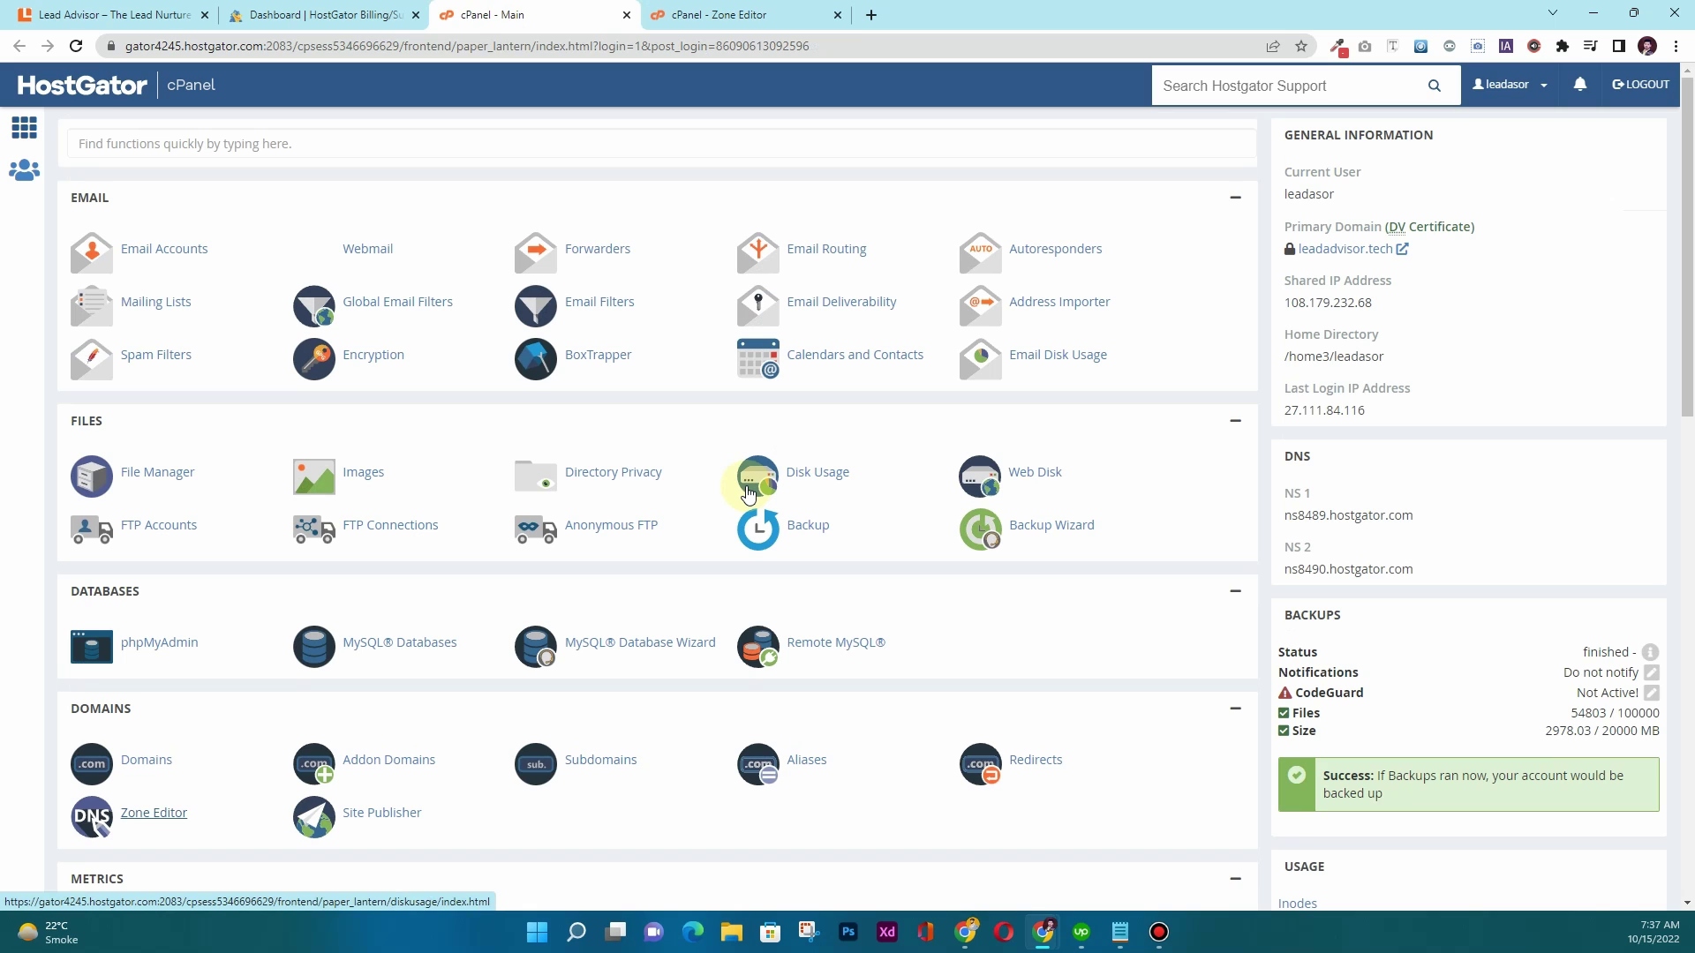
left_click(832, 304)
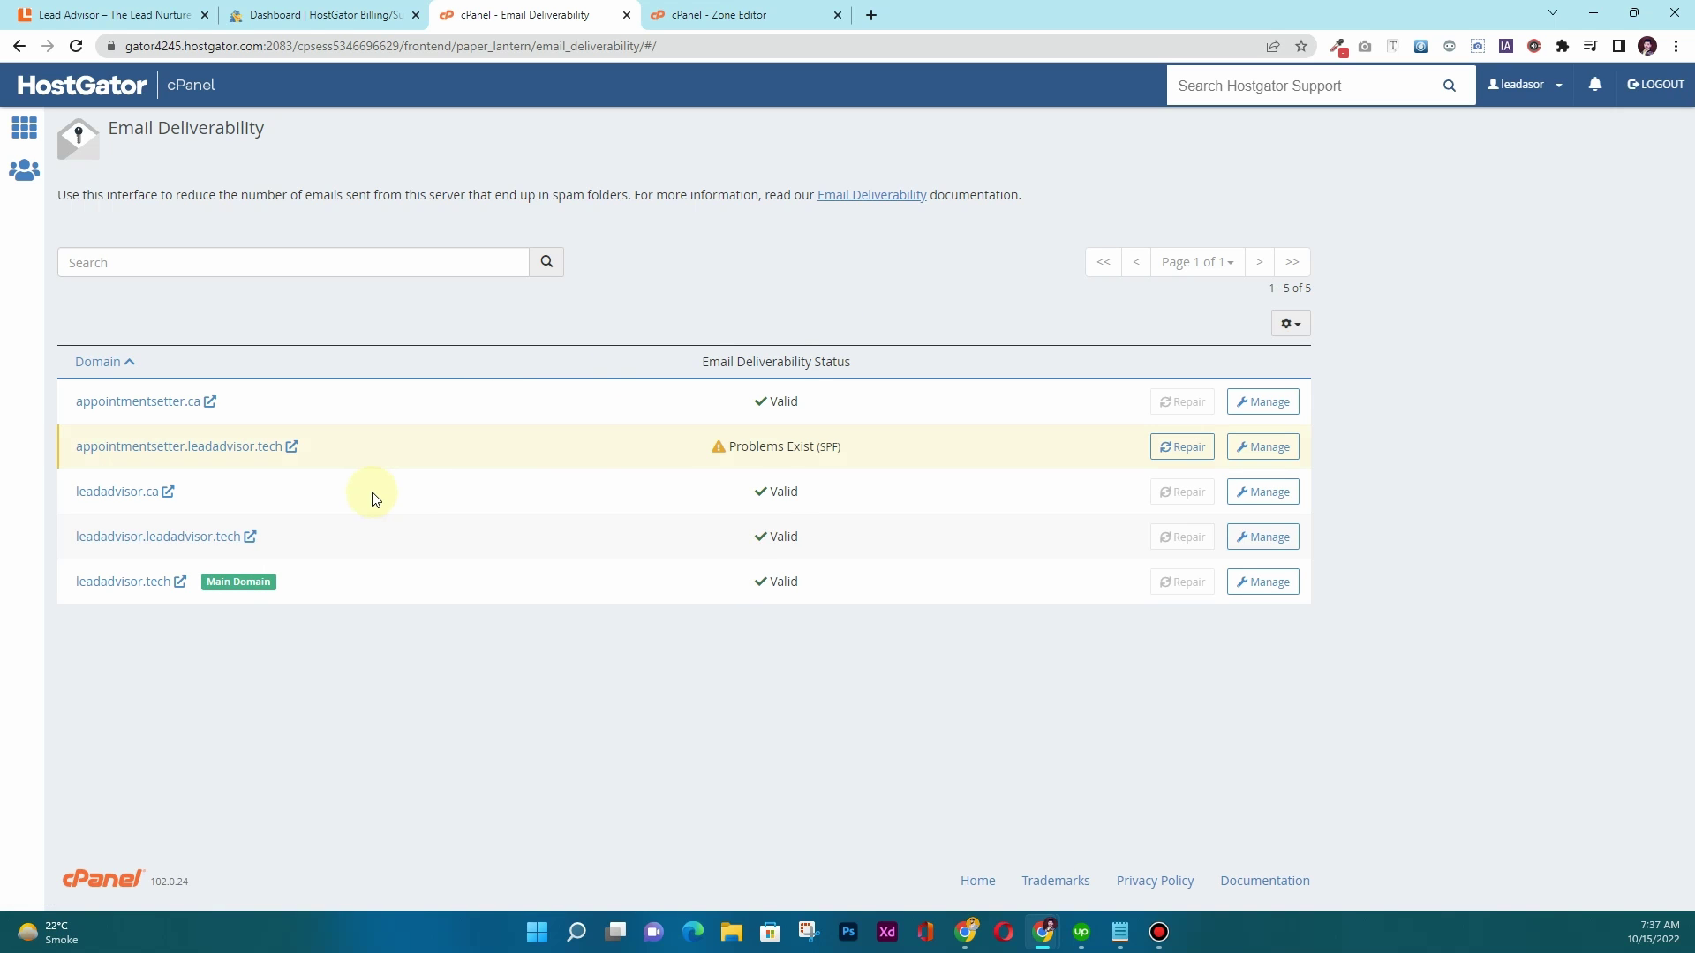
left_click(1260, 494)
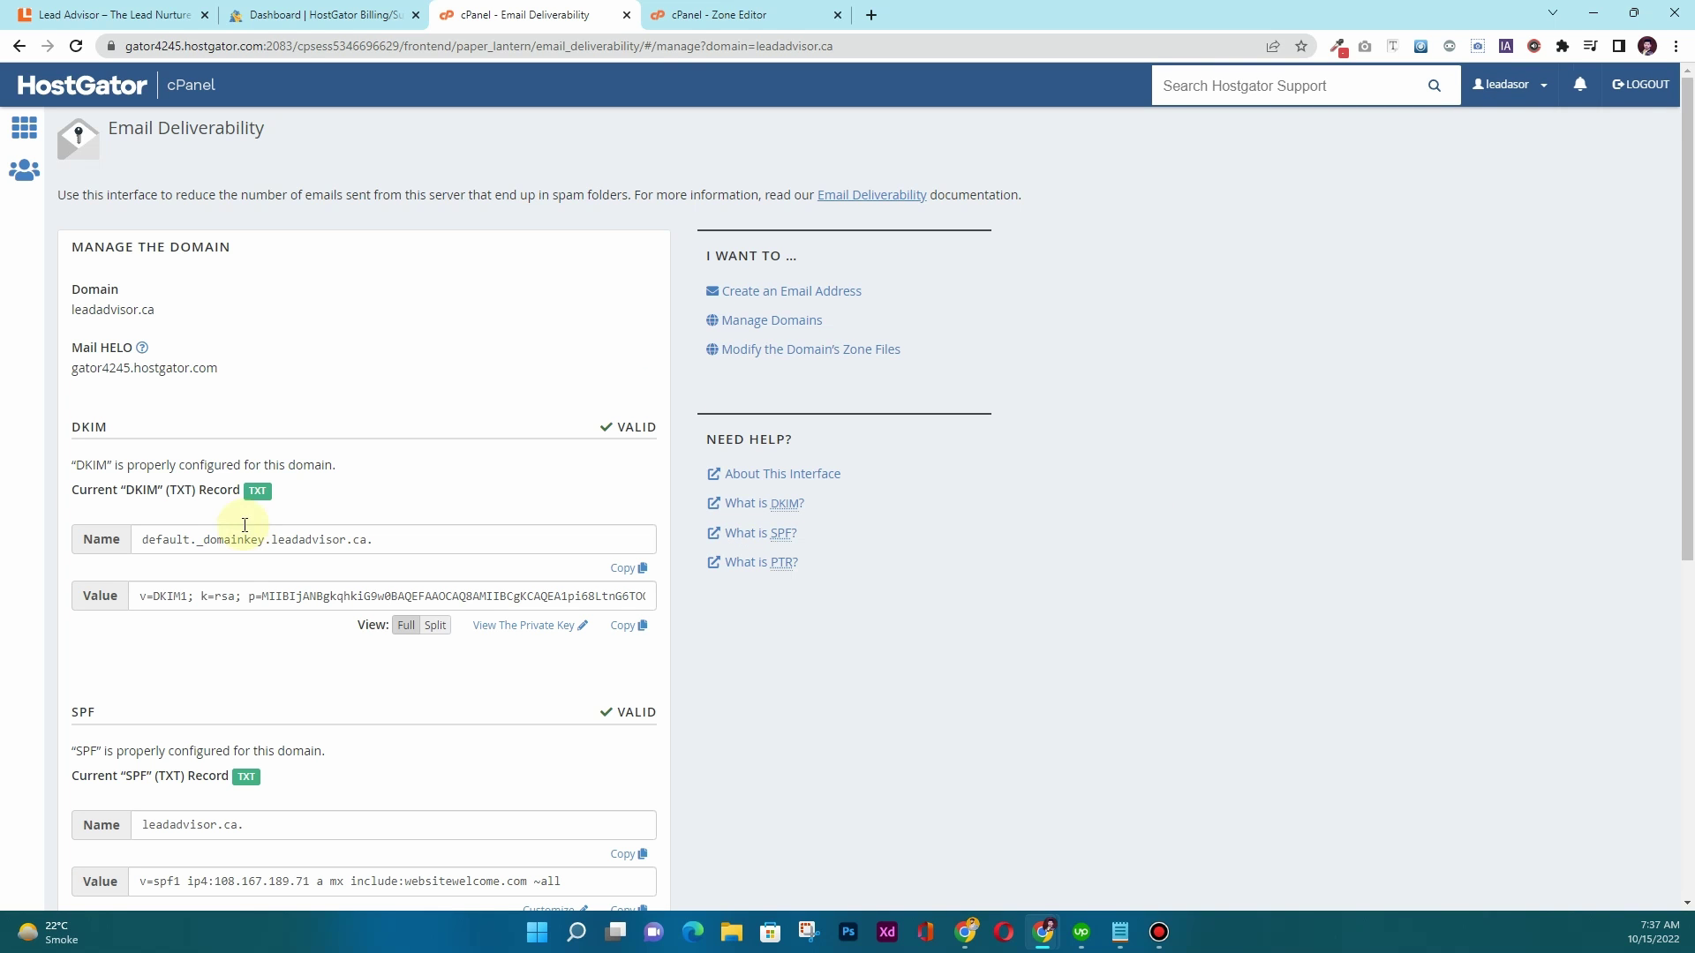
scroll(254, 482, "down", 4)
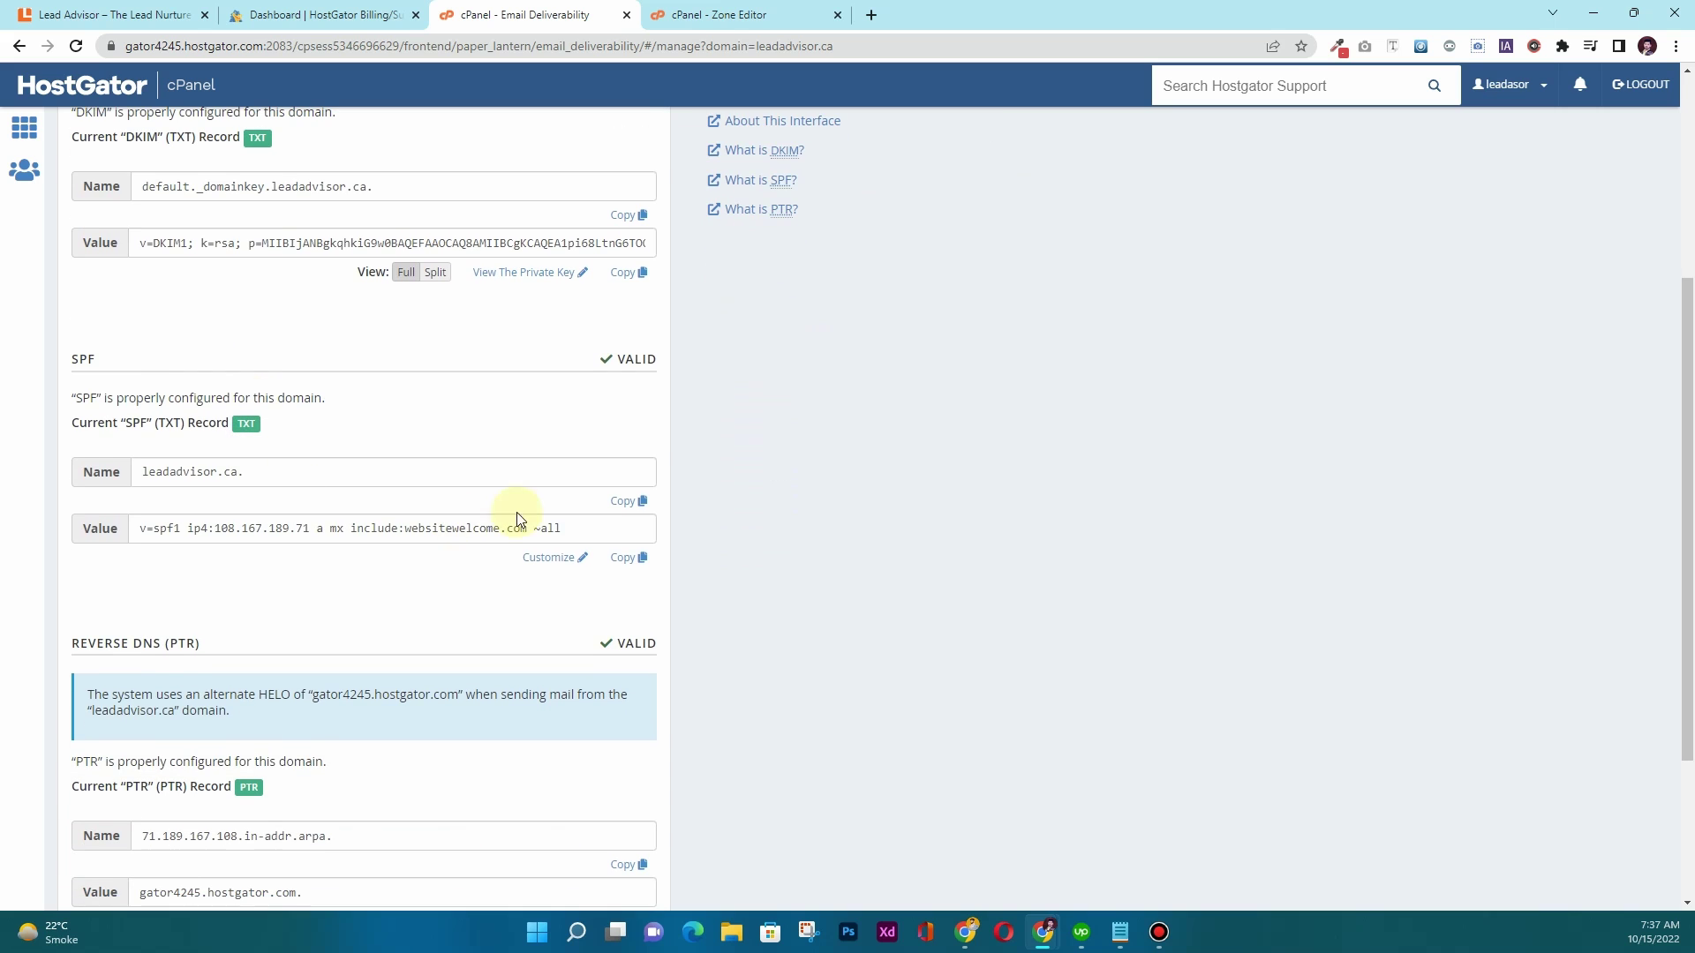
left_click_drag(577, 526, 137, 530)
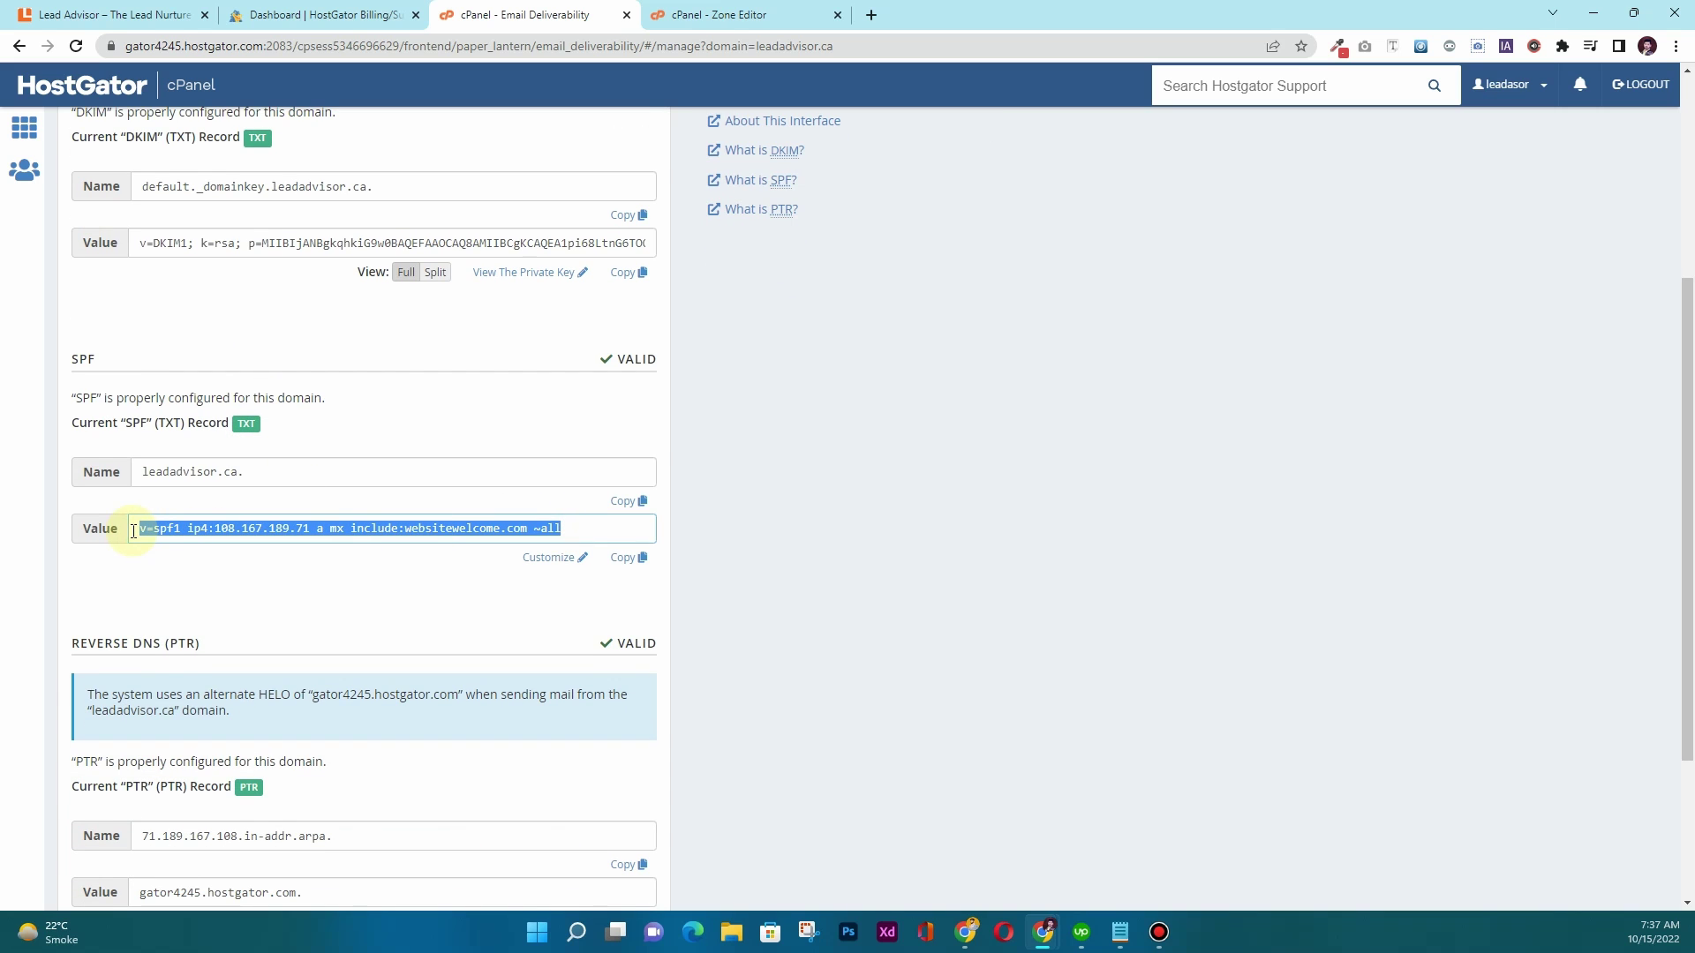
left_click(554, 538)
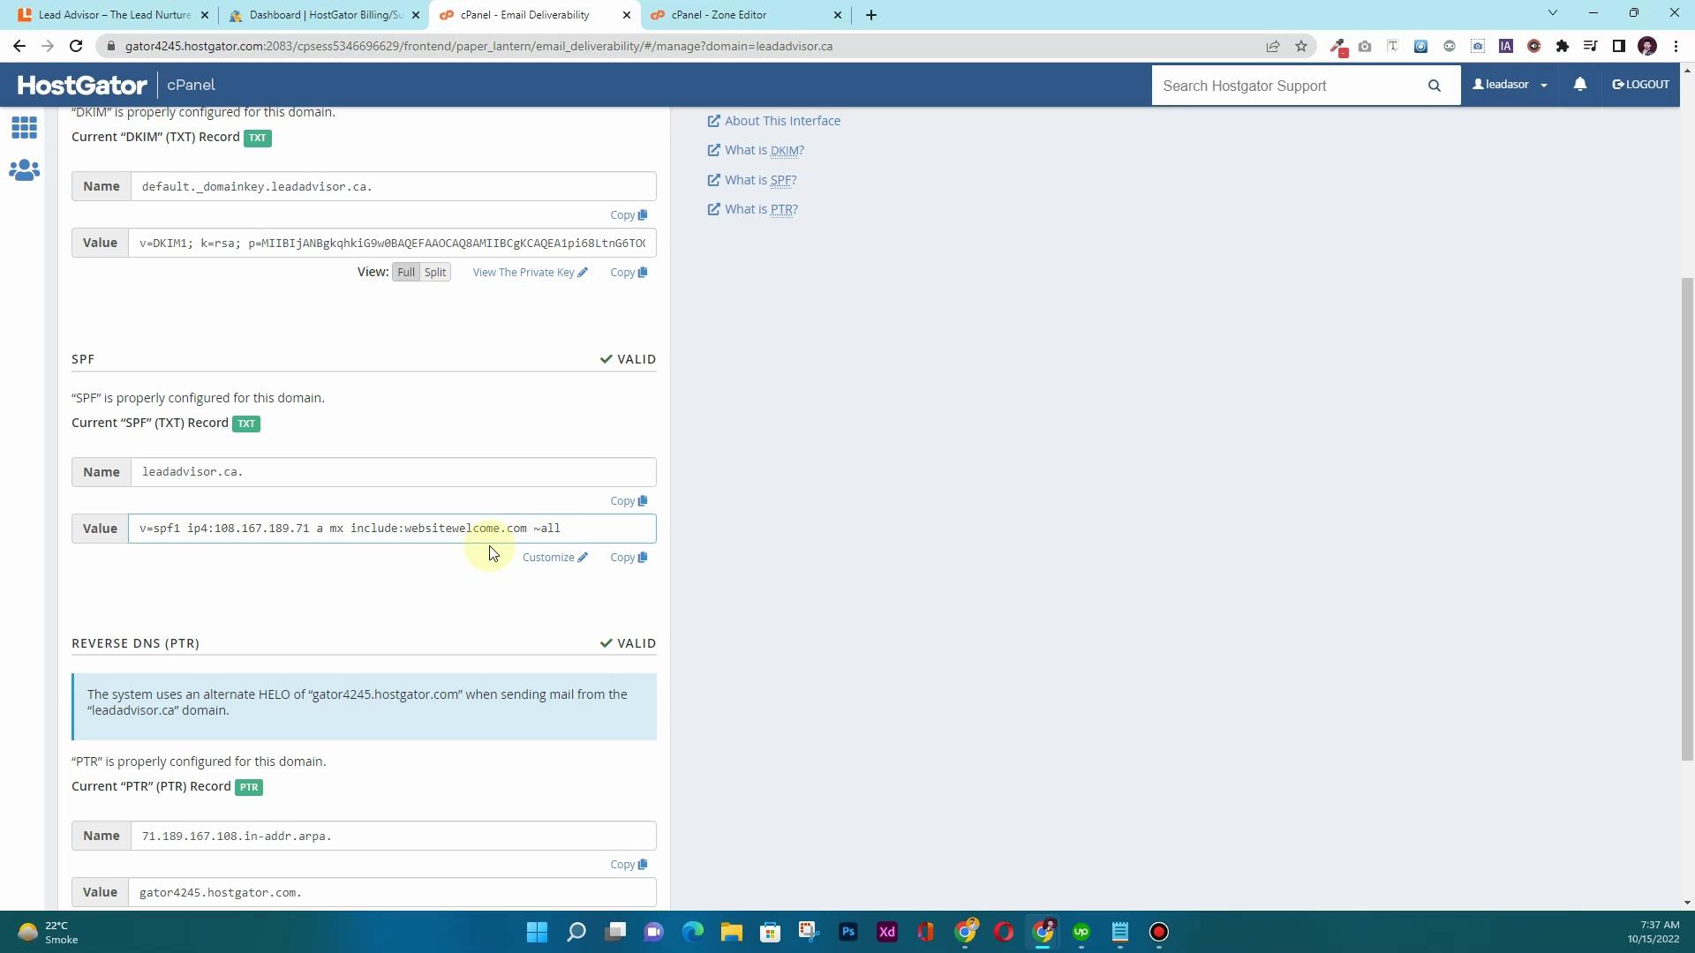
scroll(481, 549, "down", 3)
scroll(481, 549, "up", 2)
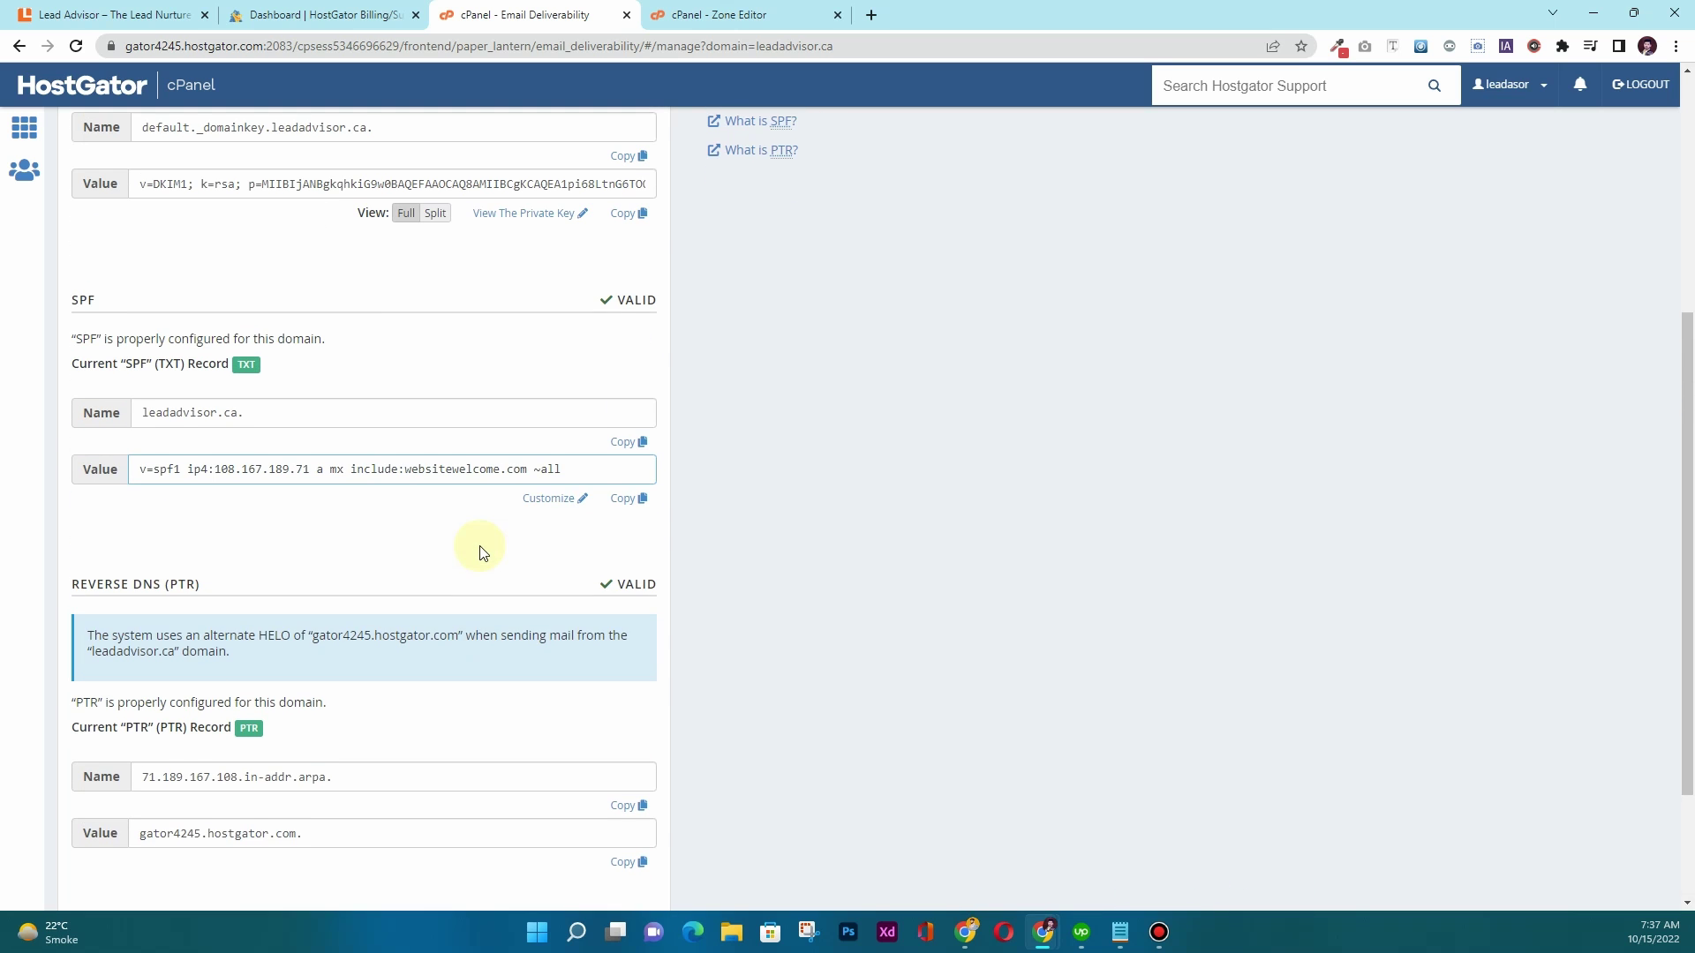
Step: Customize the SPF record of leadadvisor.ca by replacing its include entry with _.spf.google.com, and install the customized record
left_click(552, 500)
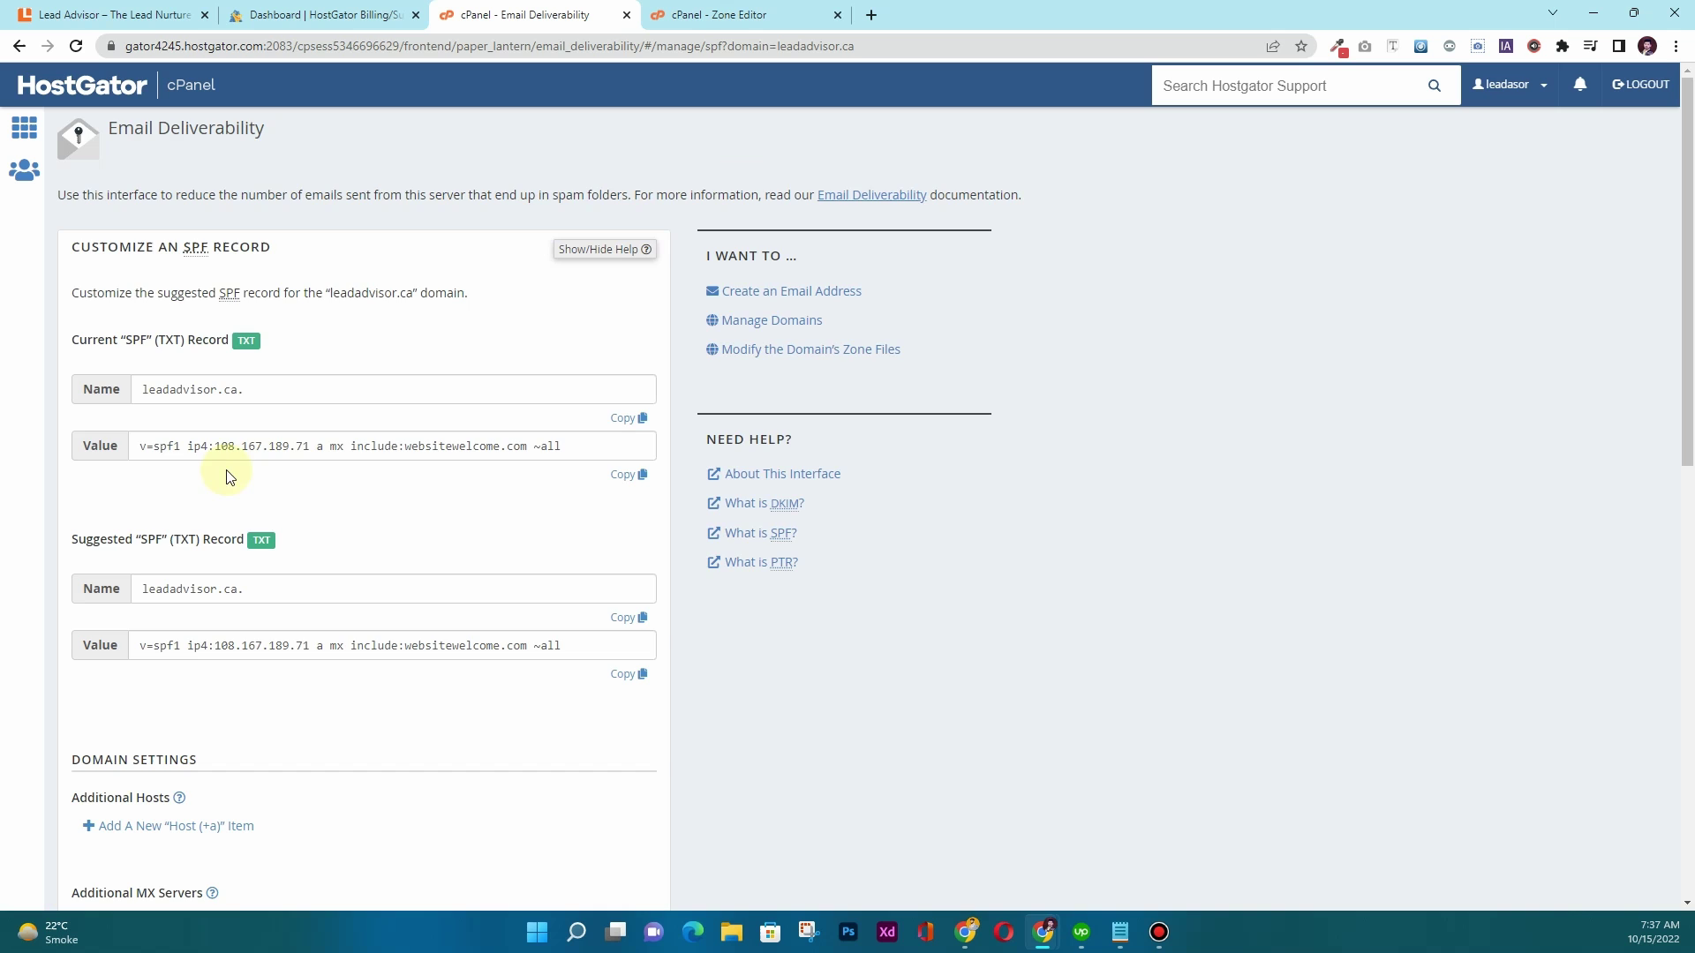
scroll(384, 530, "down", 6)
scroll(387, 542, "up", 1)
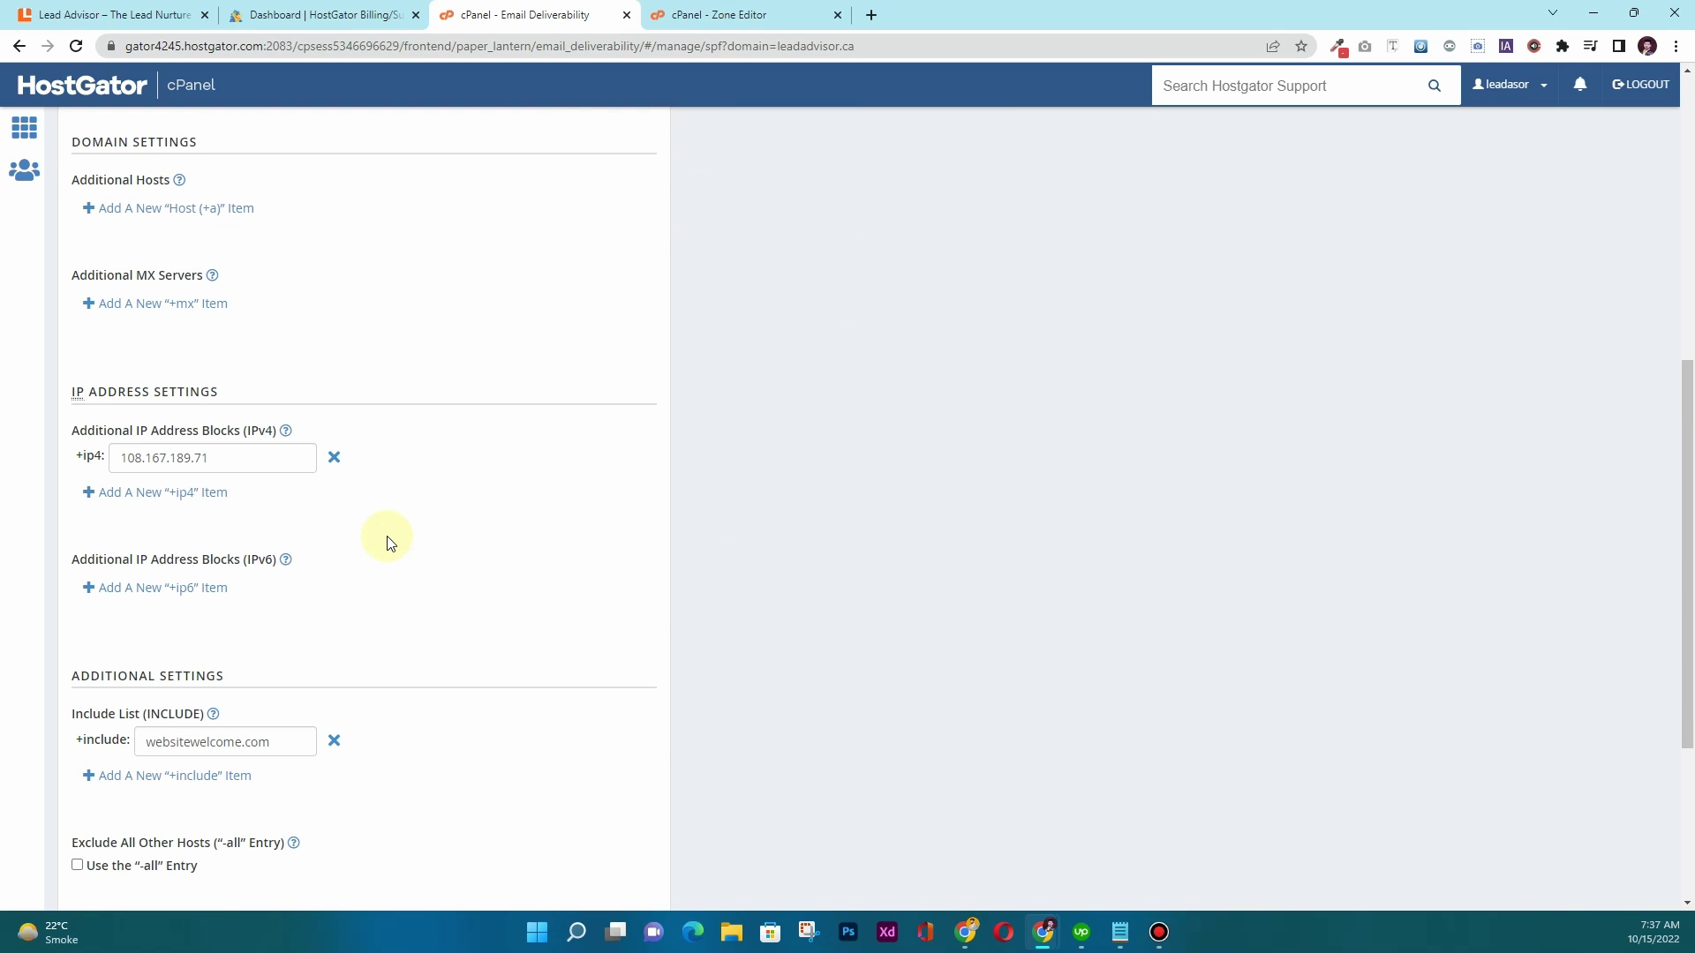
scroll(387, 542, "down", 3)
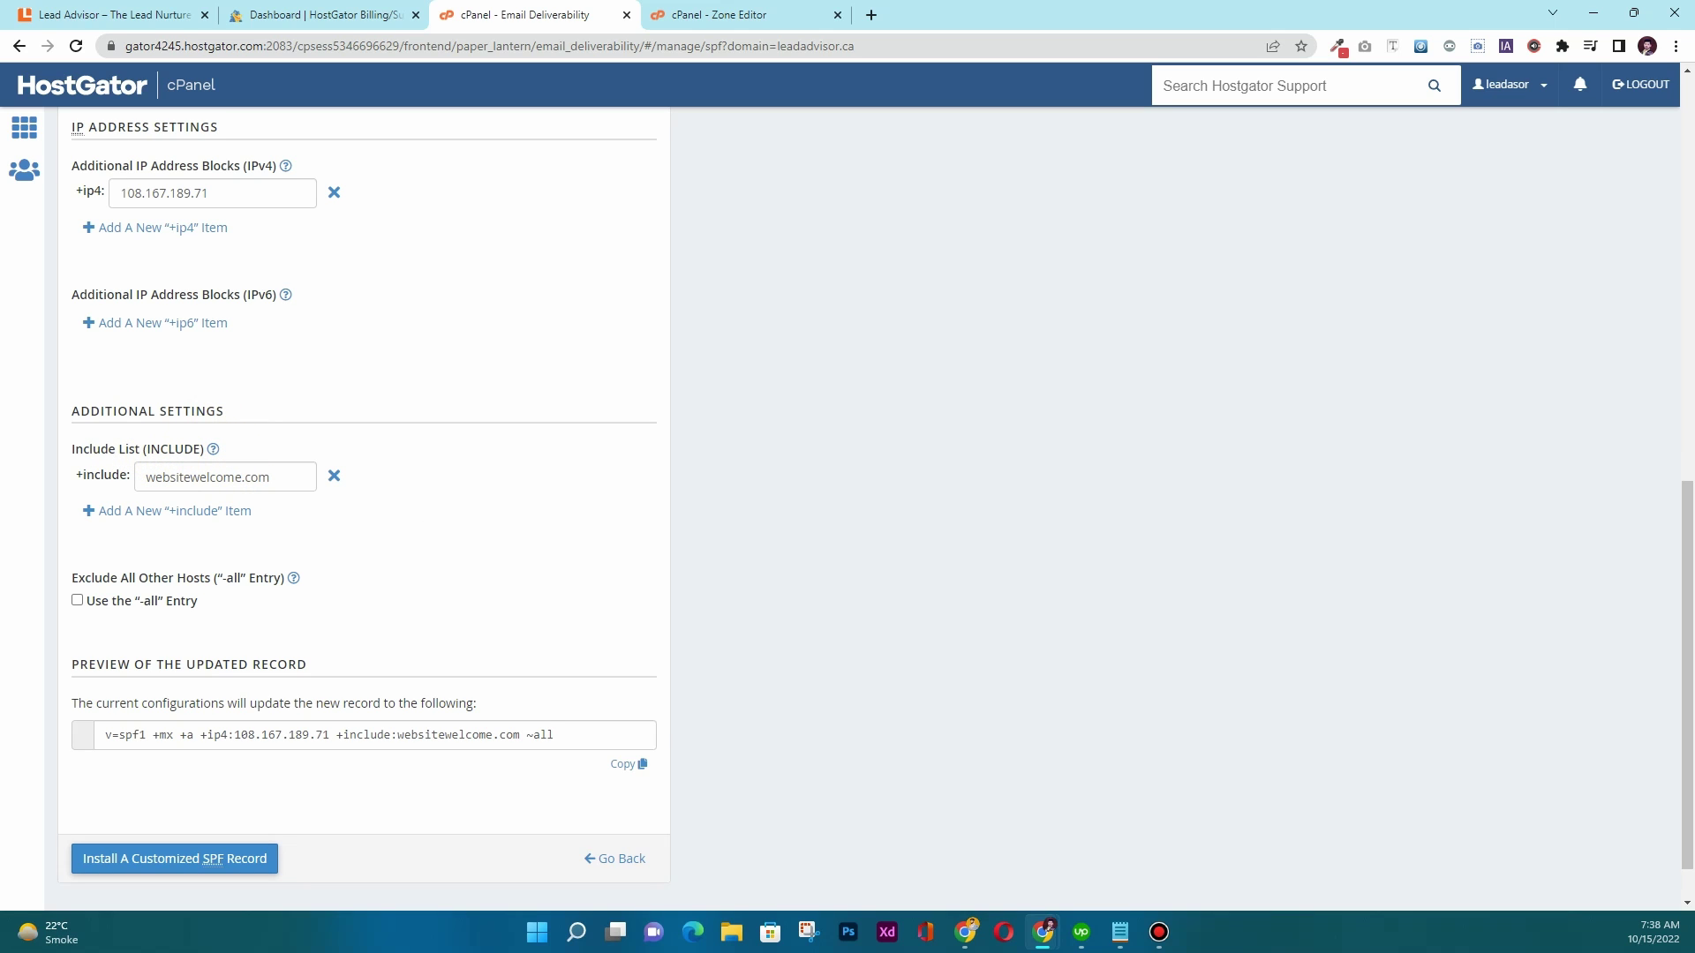
key("alt+Tab")
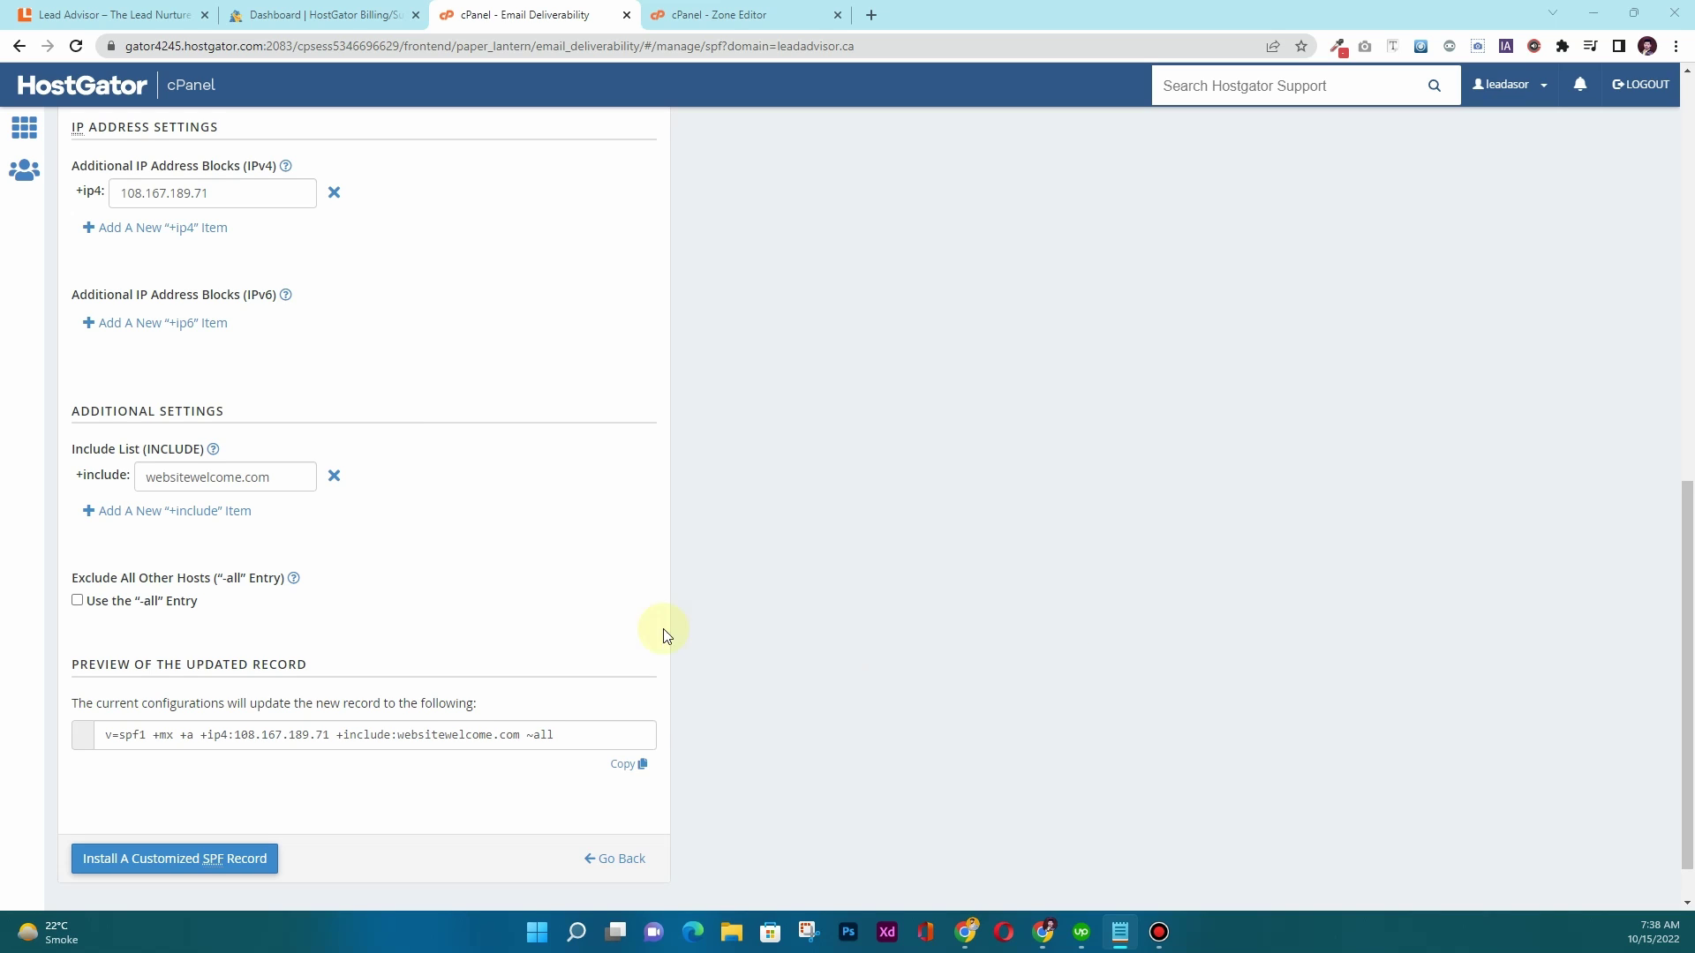
left_click(283, 488)
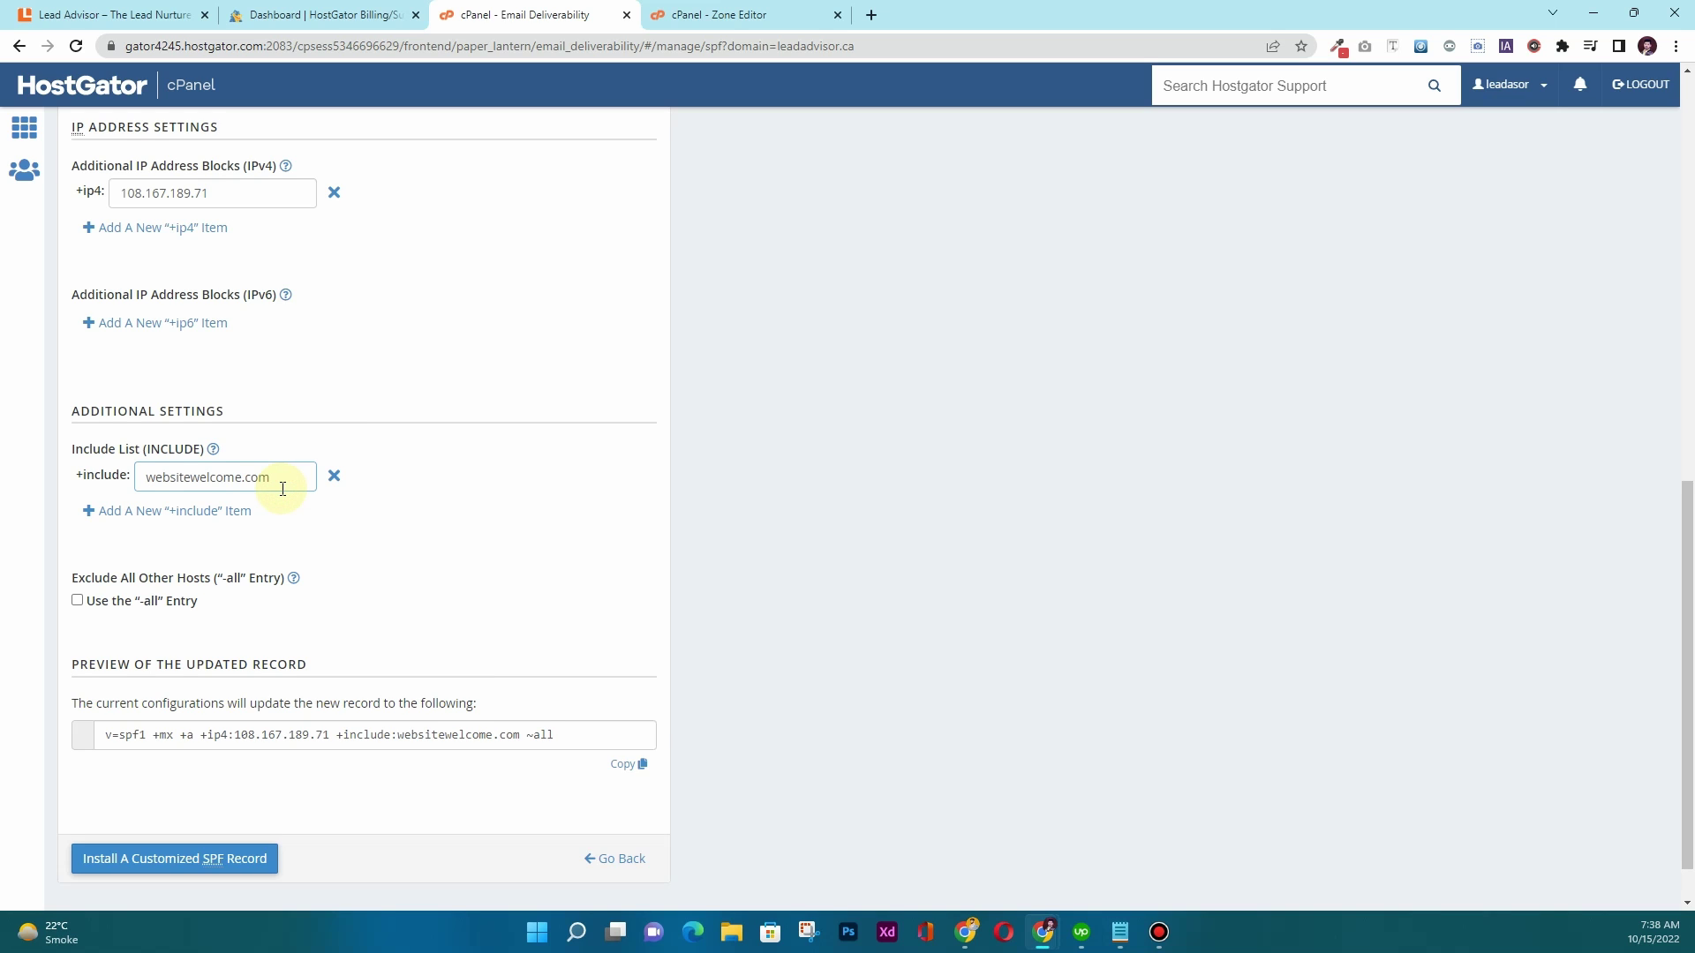
key("ctrl+a")
type("_.spf.google.com")
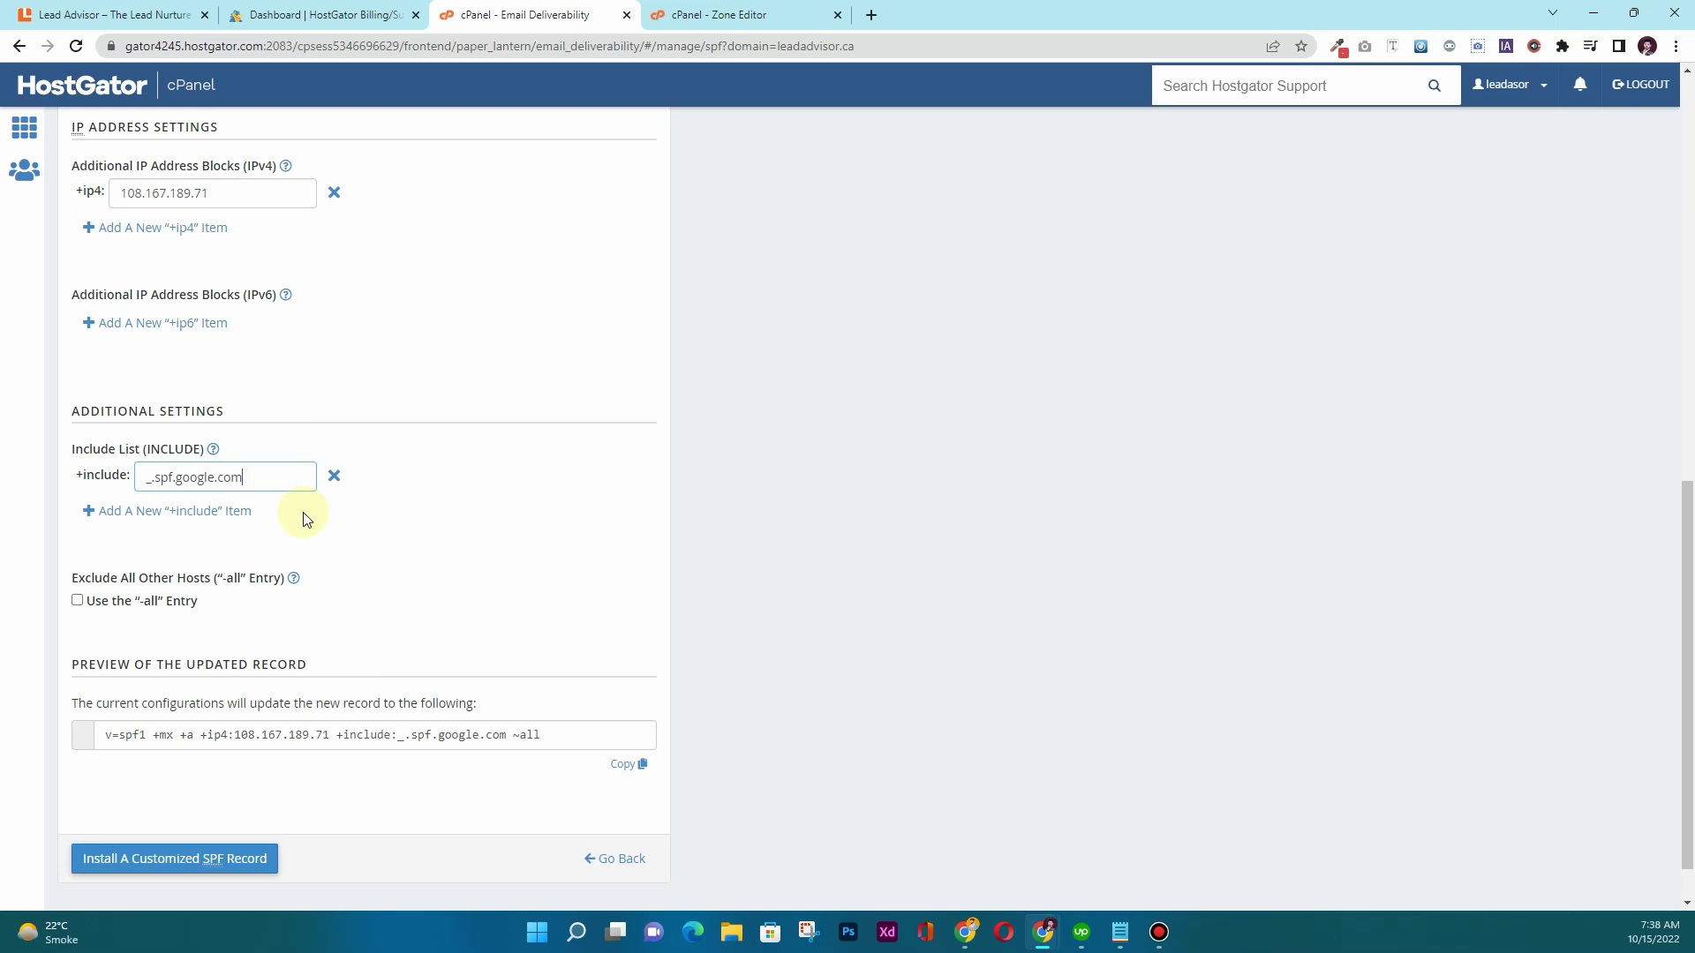
left_click(345, 545)
left_click(160, 860)
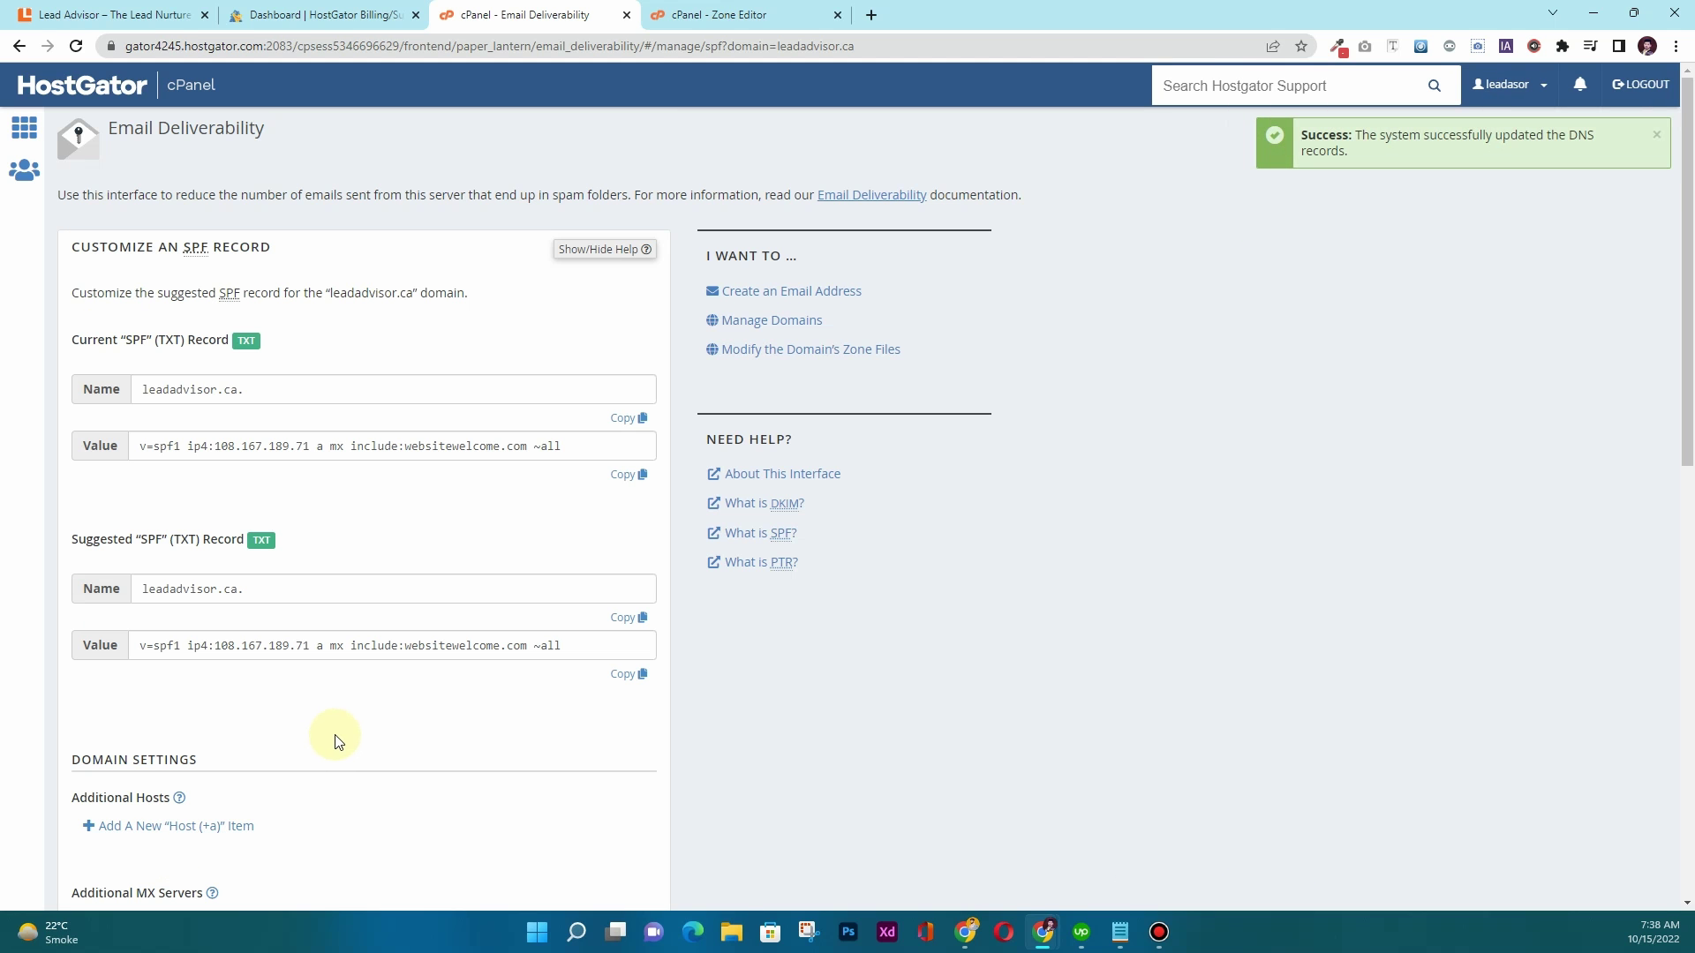
Step: Compare the suggested SPF value with the preview of the updated record, and install the customized SPF record again
scroll(379, 706, "down", 1)
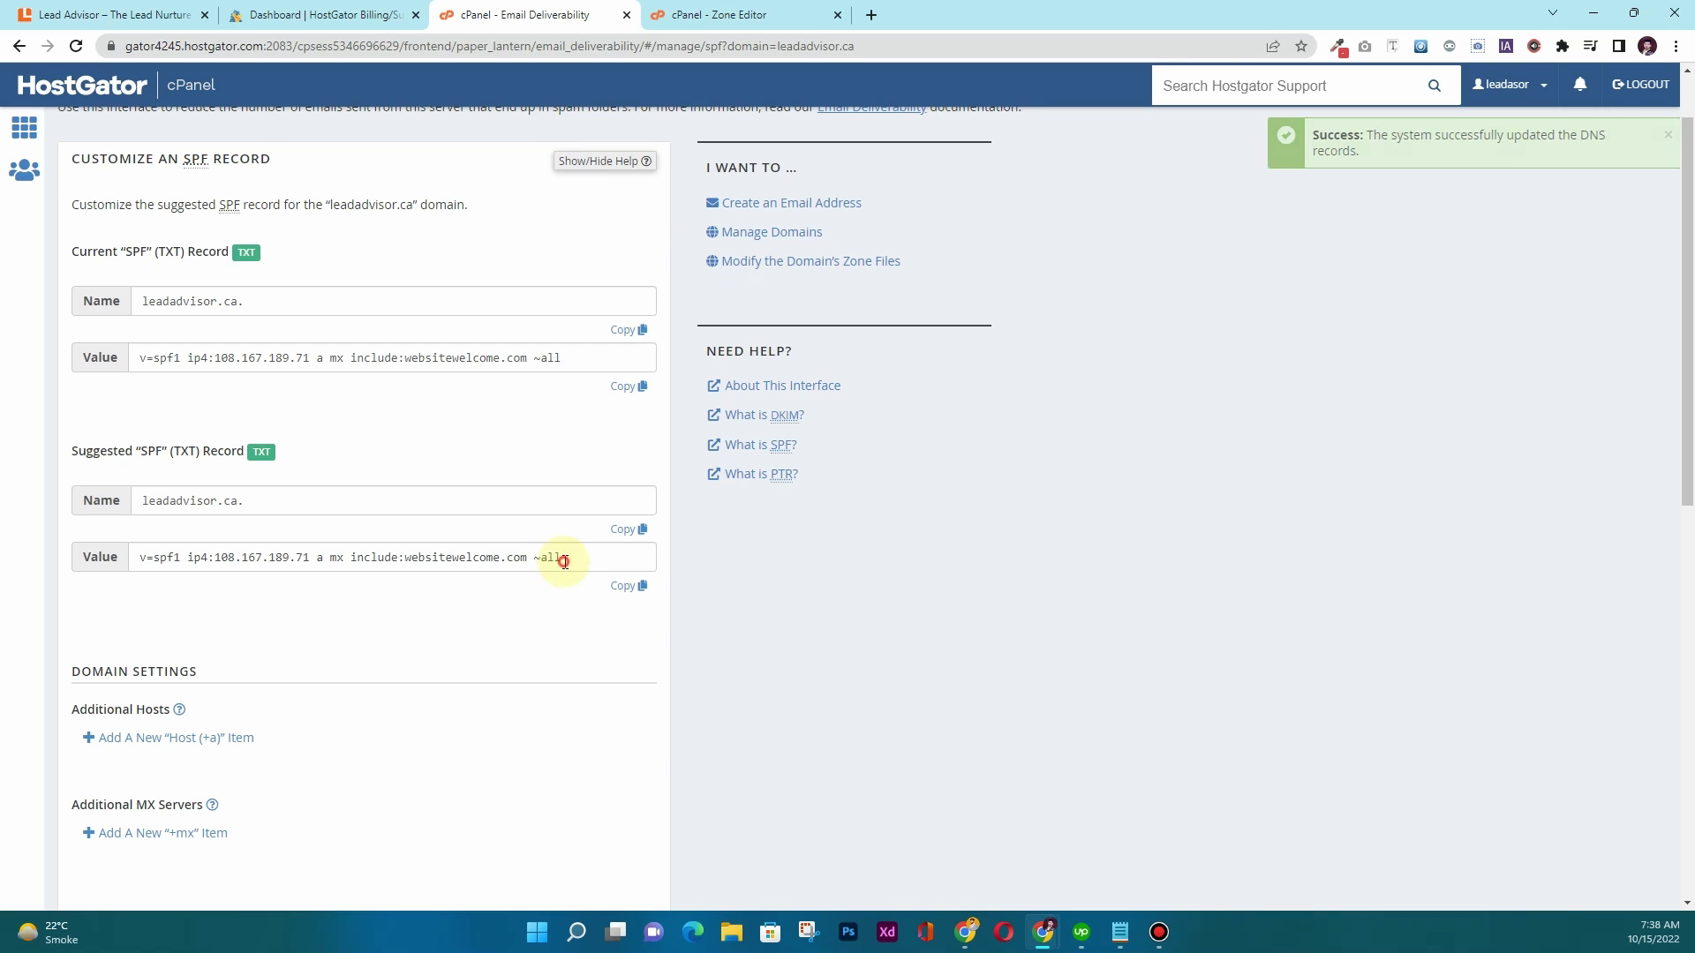
left_click_drag(562, 557, 405, 563)
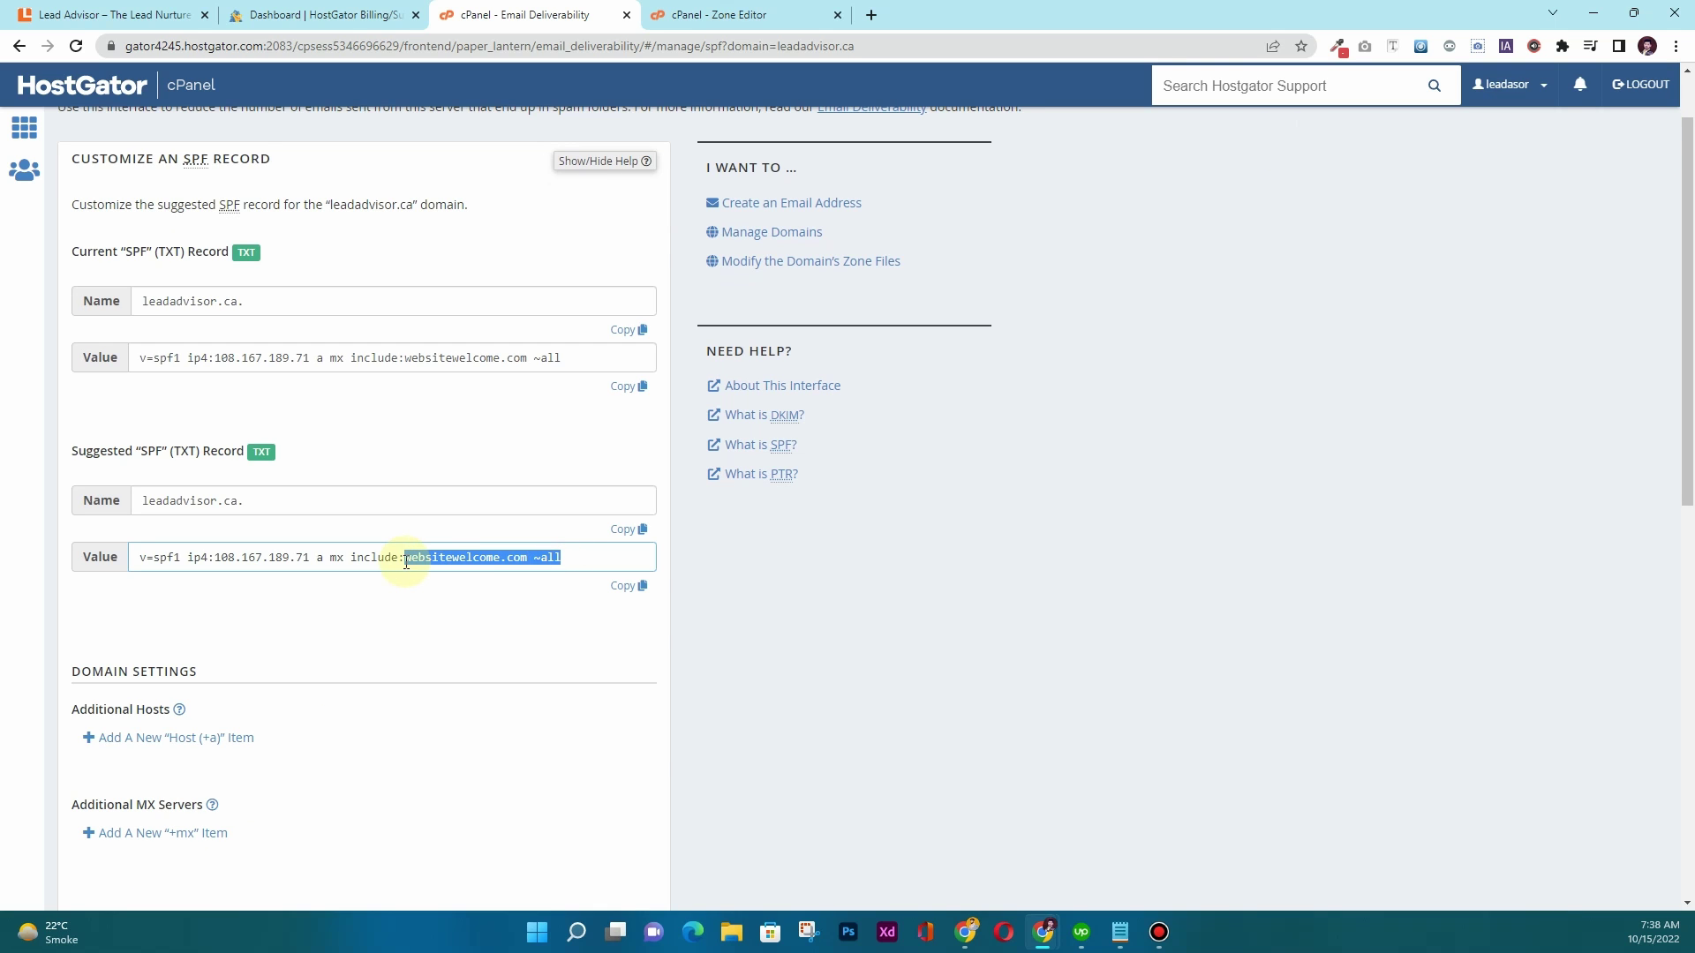
left_click(399, 611)
scroll(396, 618, "down", 4)
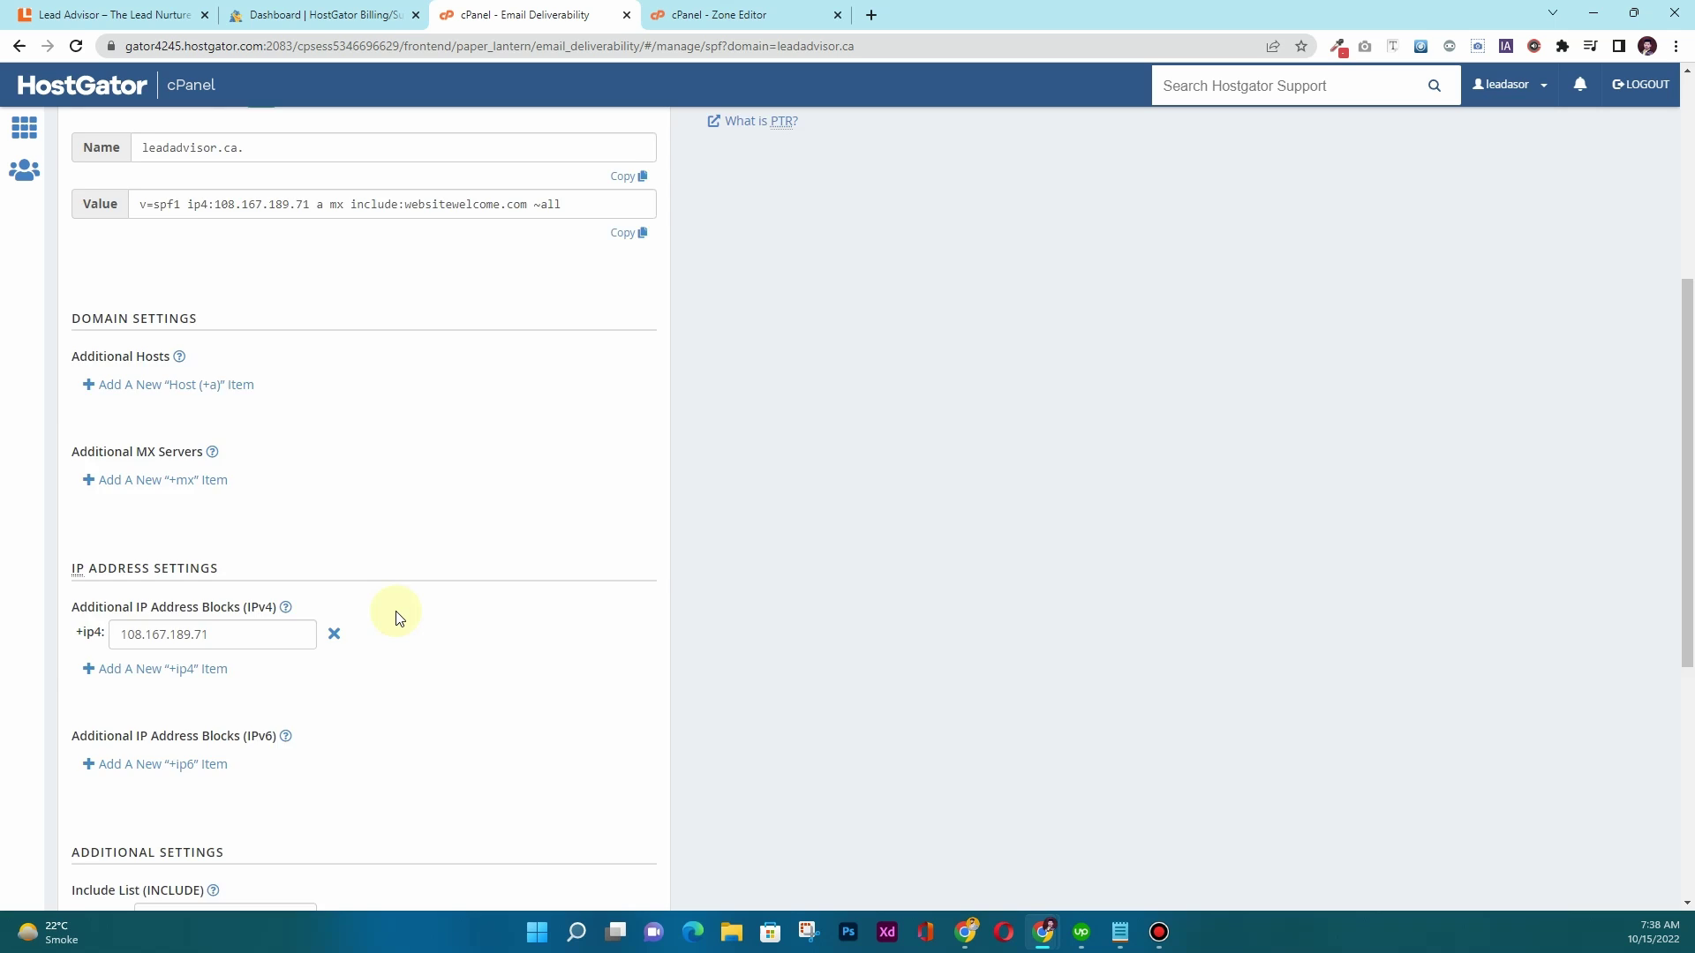
scroll(396, 618, "down", 4)
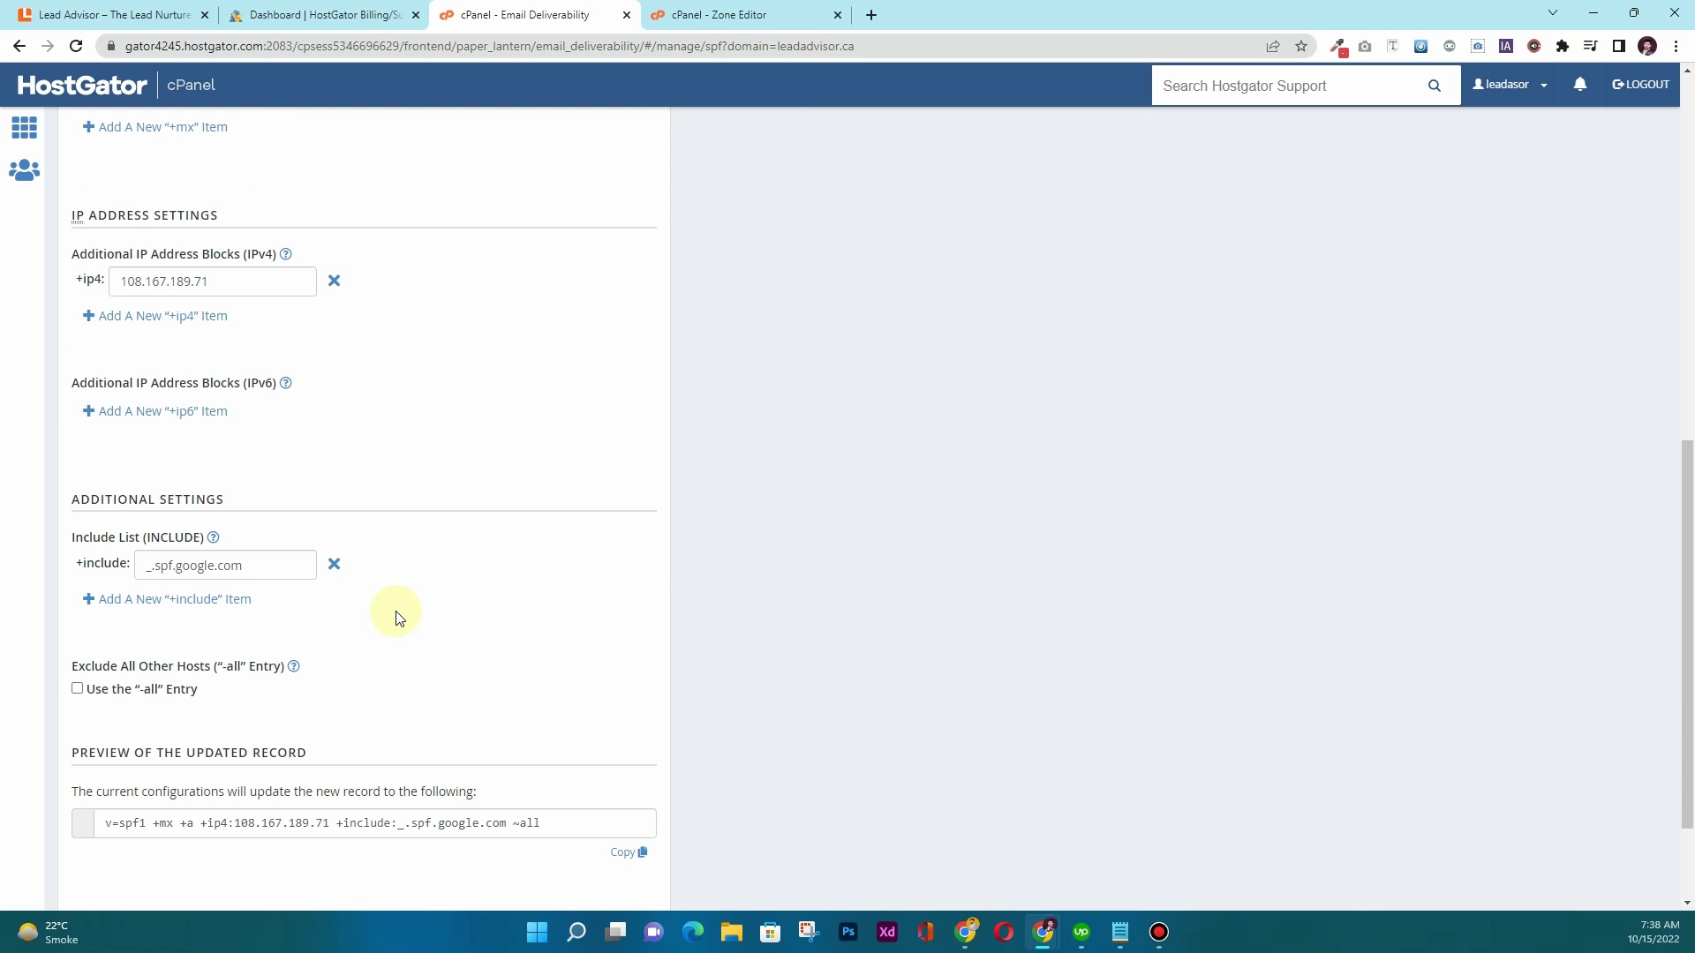
scroll(397, 618, "down", 2)
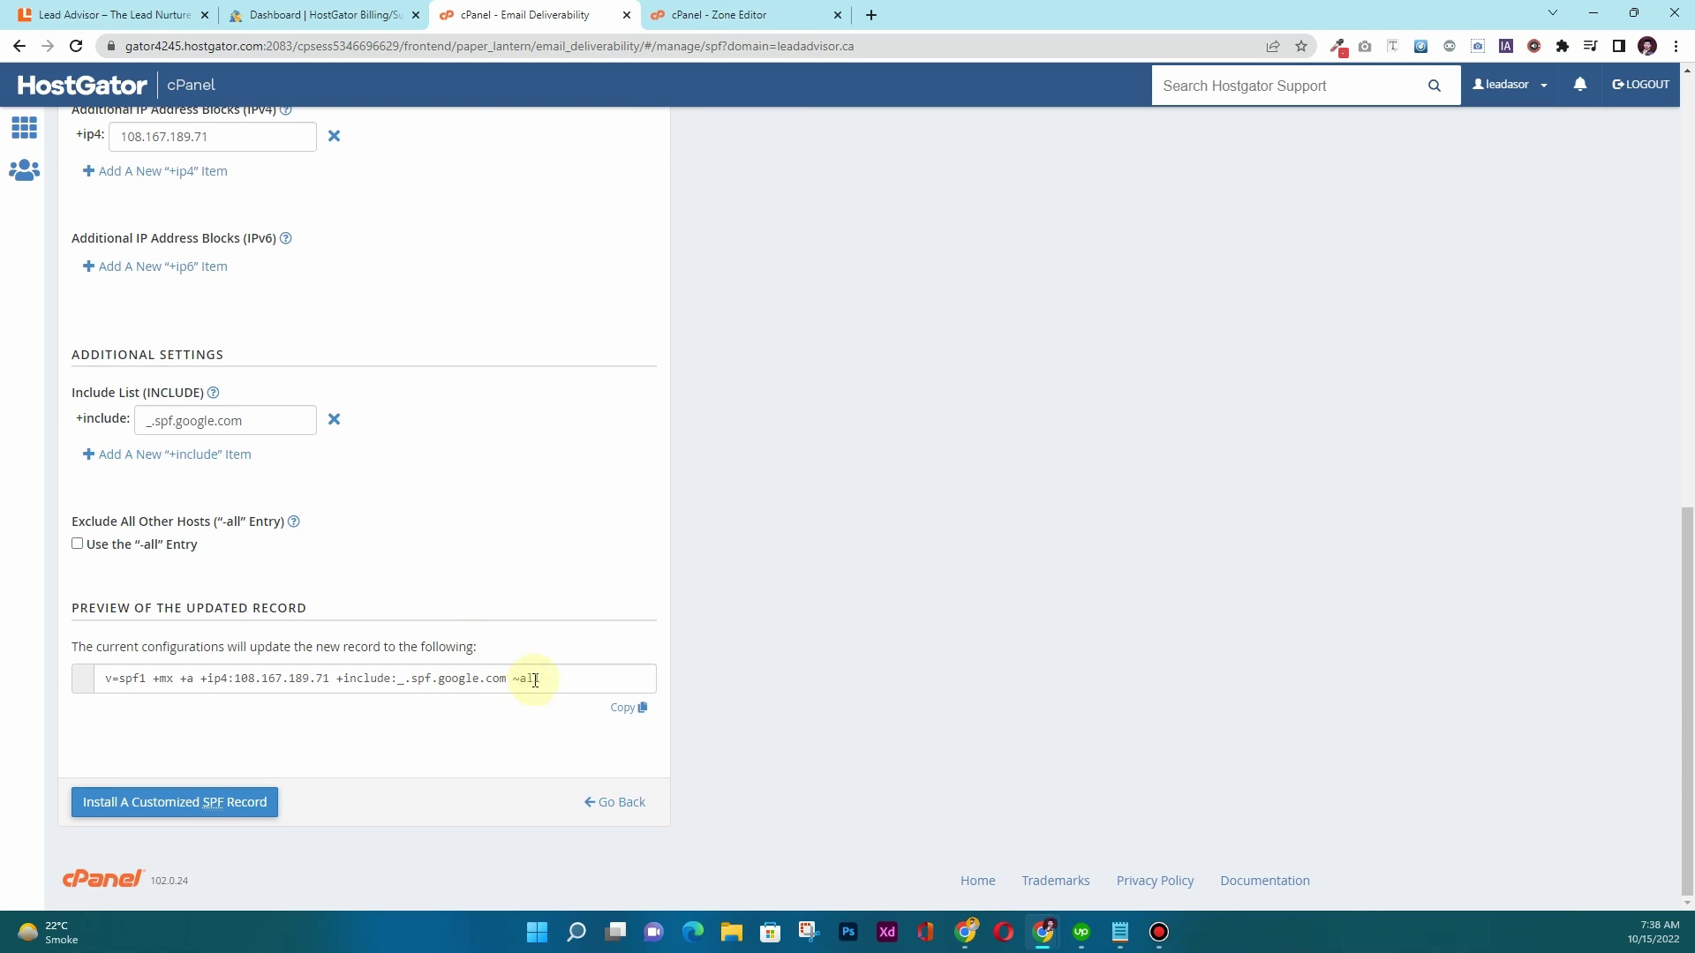
left_click_drag(535, 679, 441, 680)
left_click(206, 803)
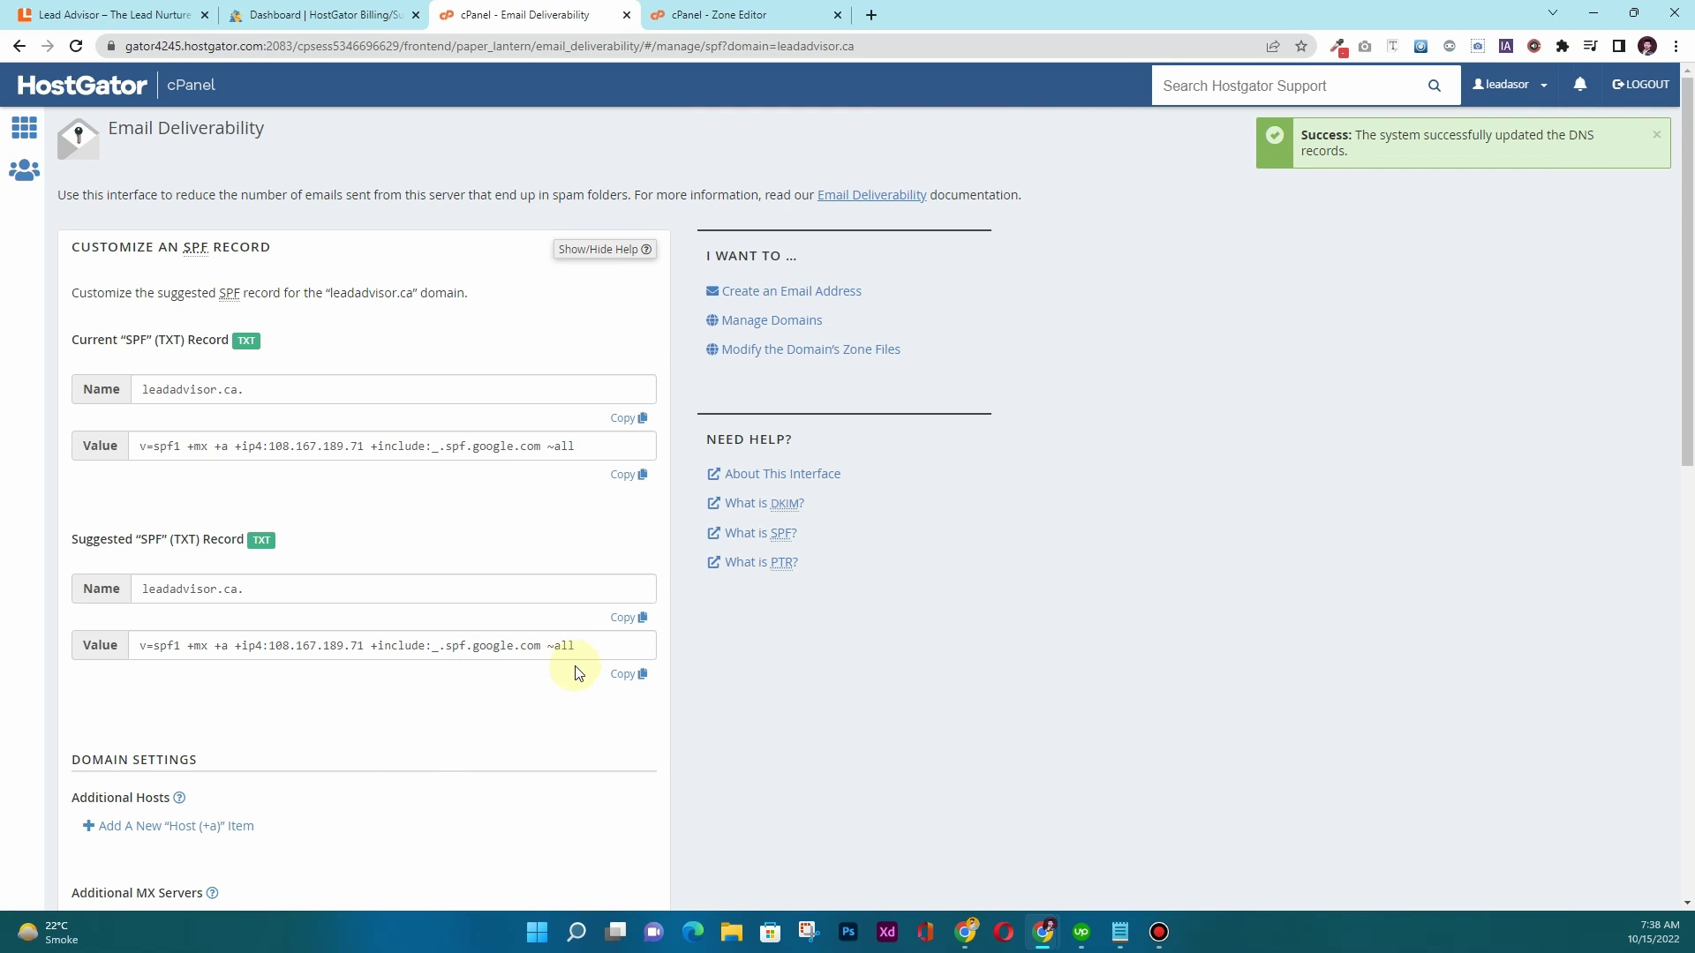
left_click_drag(574, 647, 433, 652)
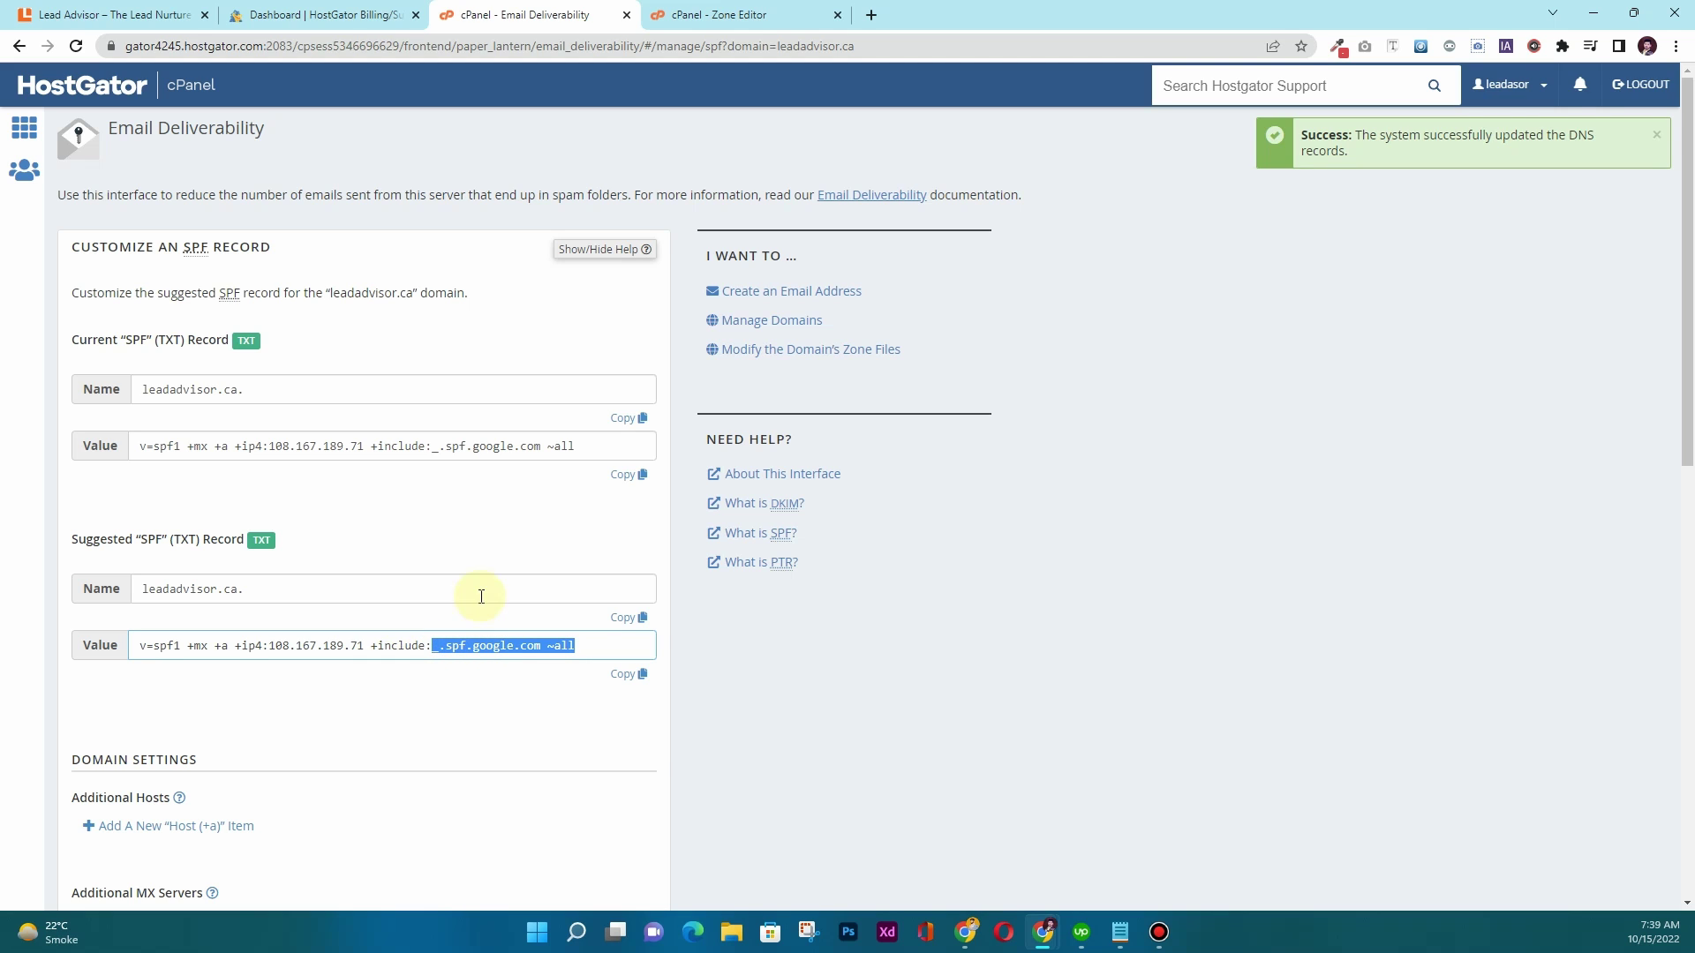
Step: Return to the cPanel home page, reopen the zone records of leadadvisor.ca in the Zone Editor and check the SPF TXT record
left_click(25, 132)
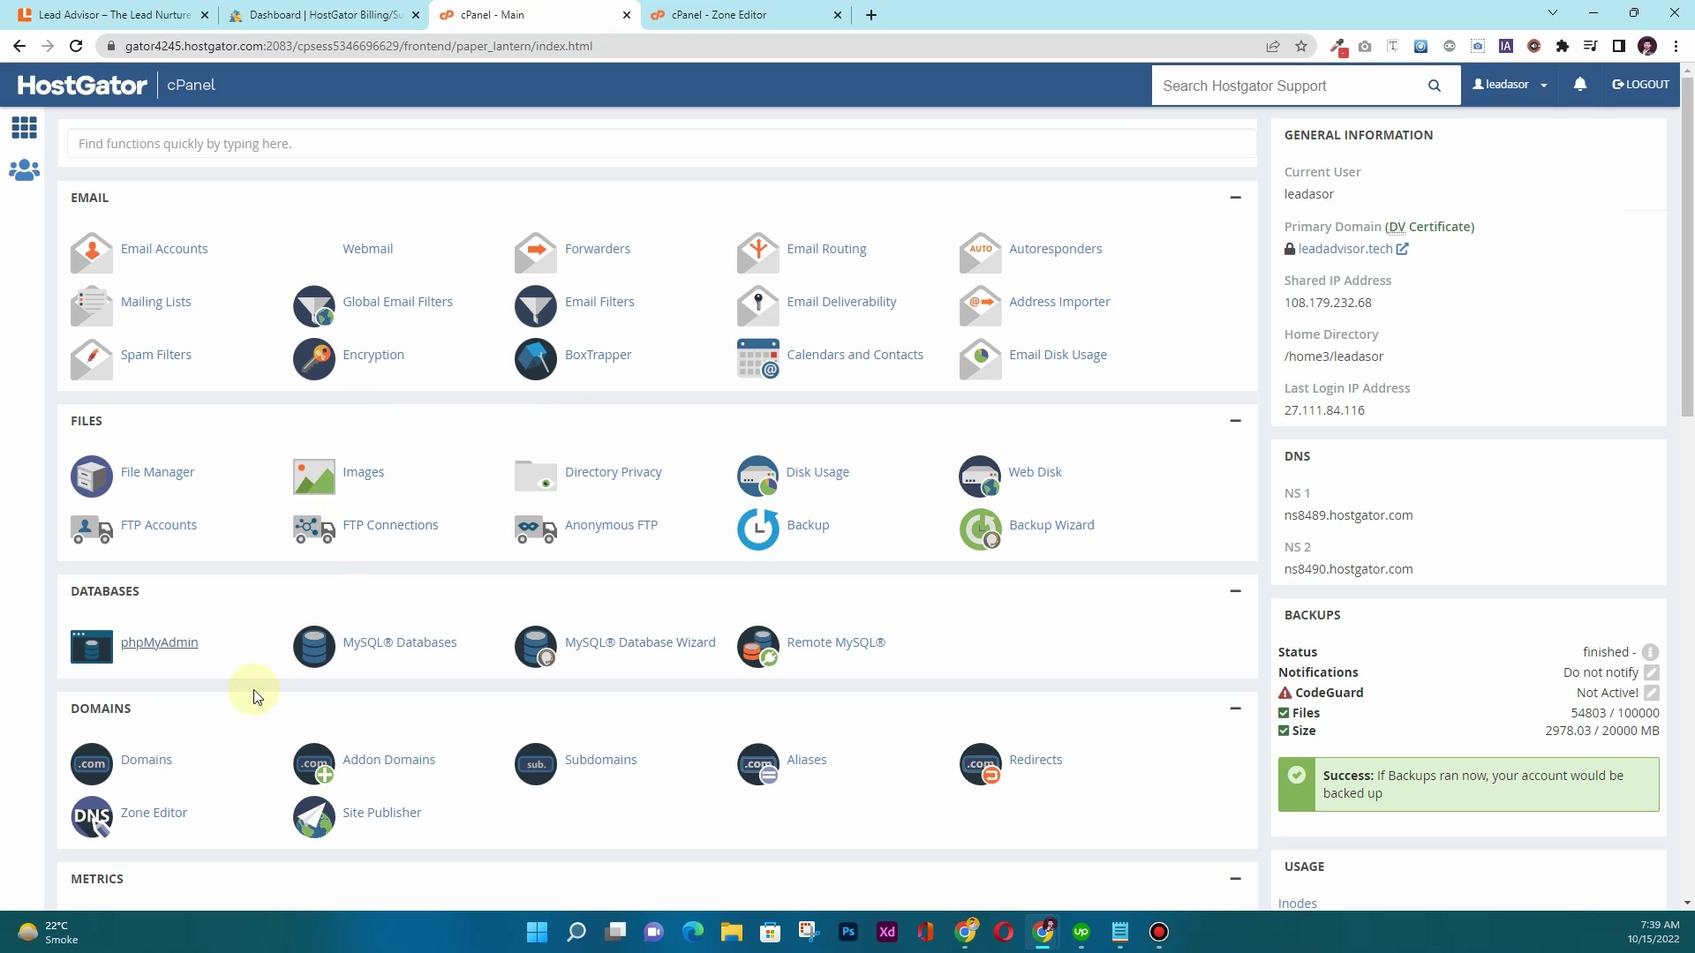
left_click(160, 819)
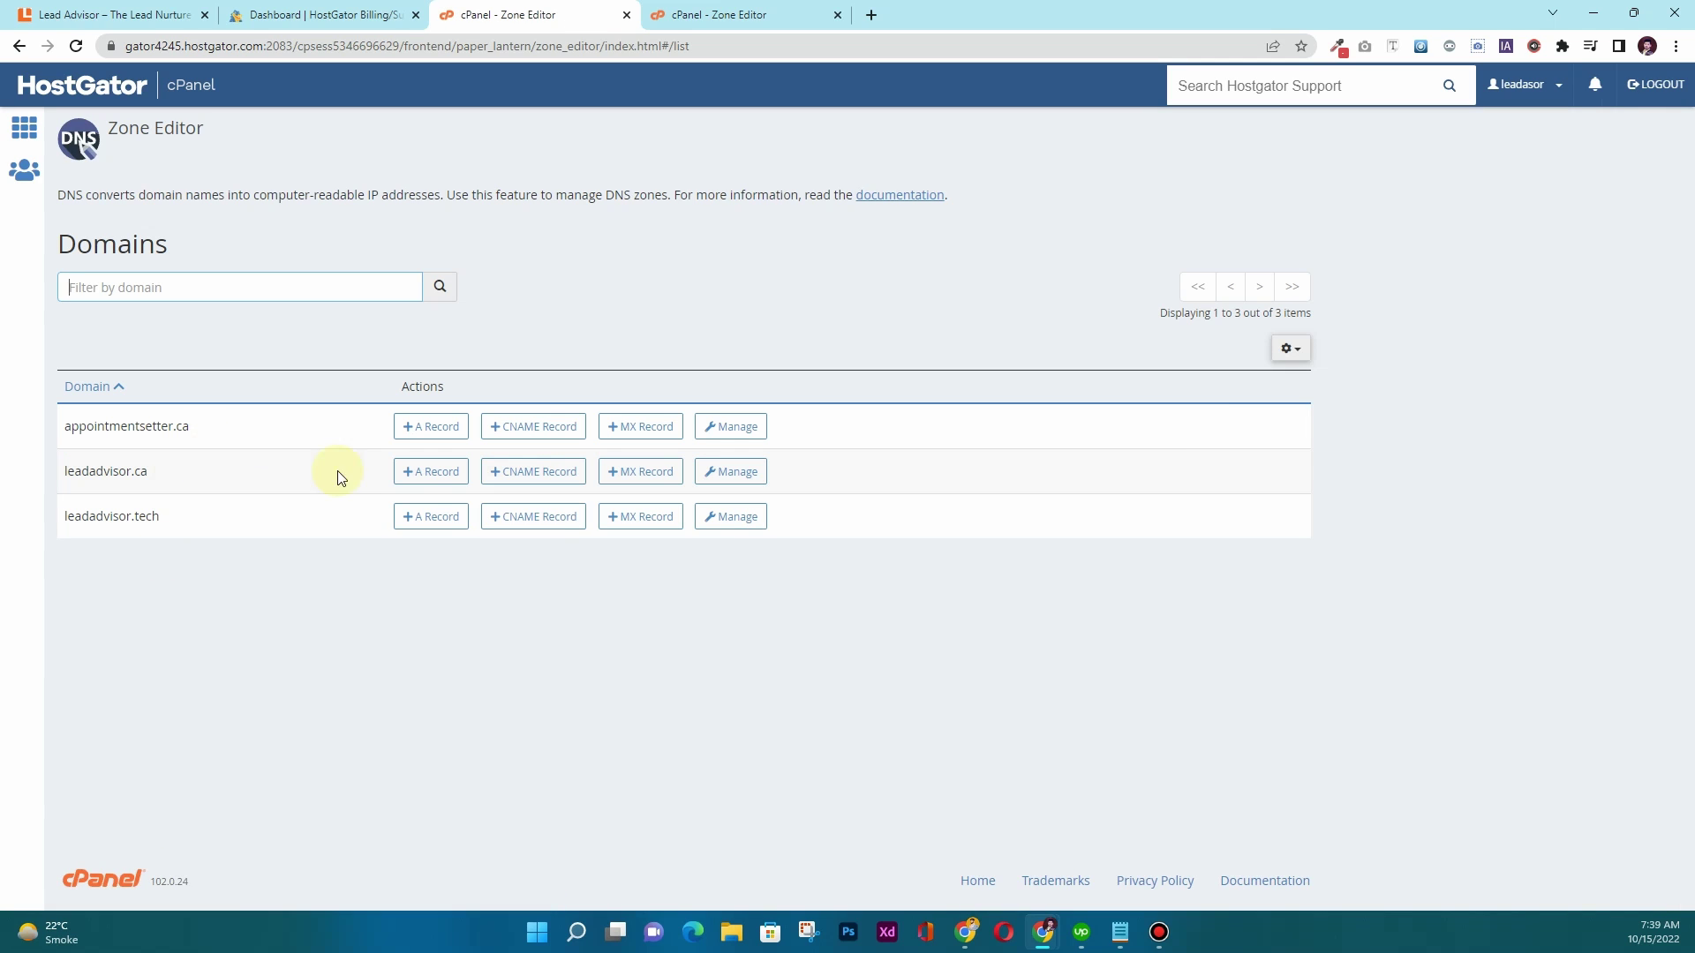
left_click(734, 473)
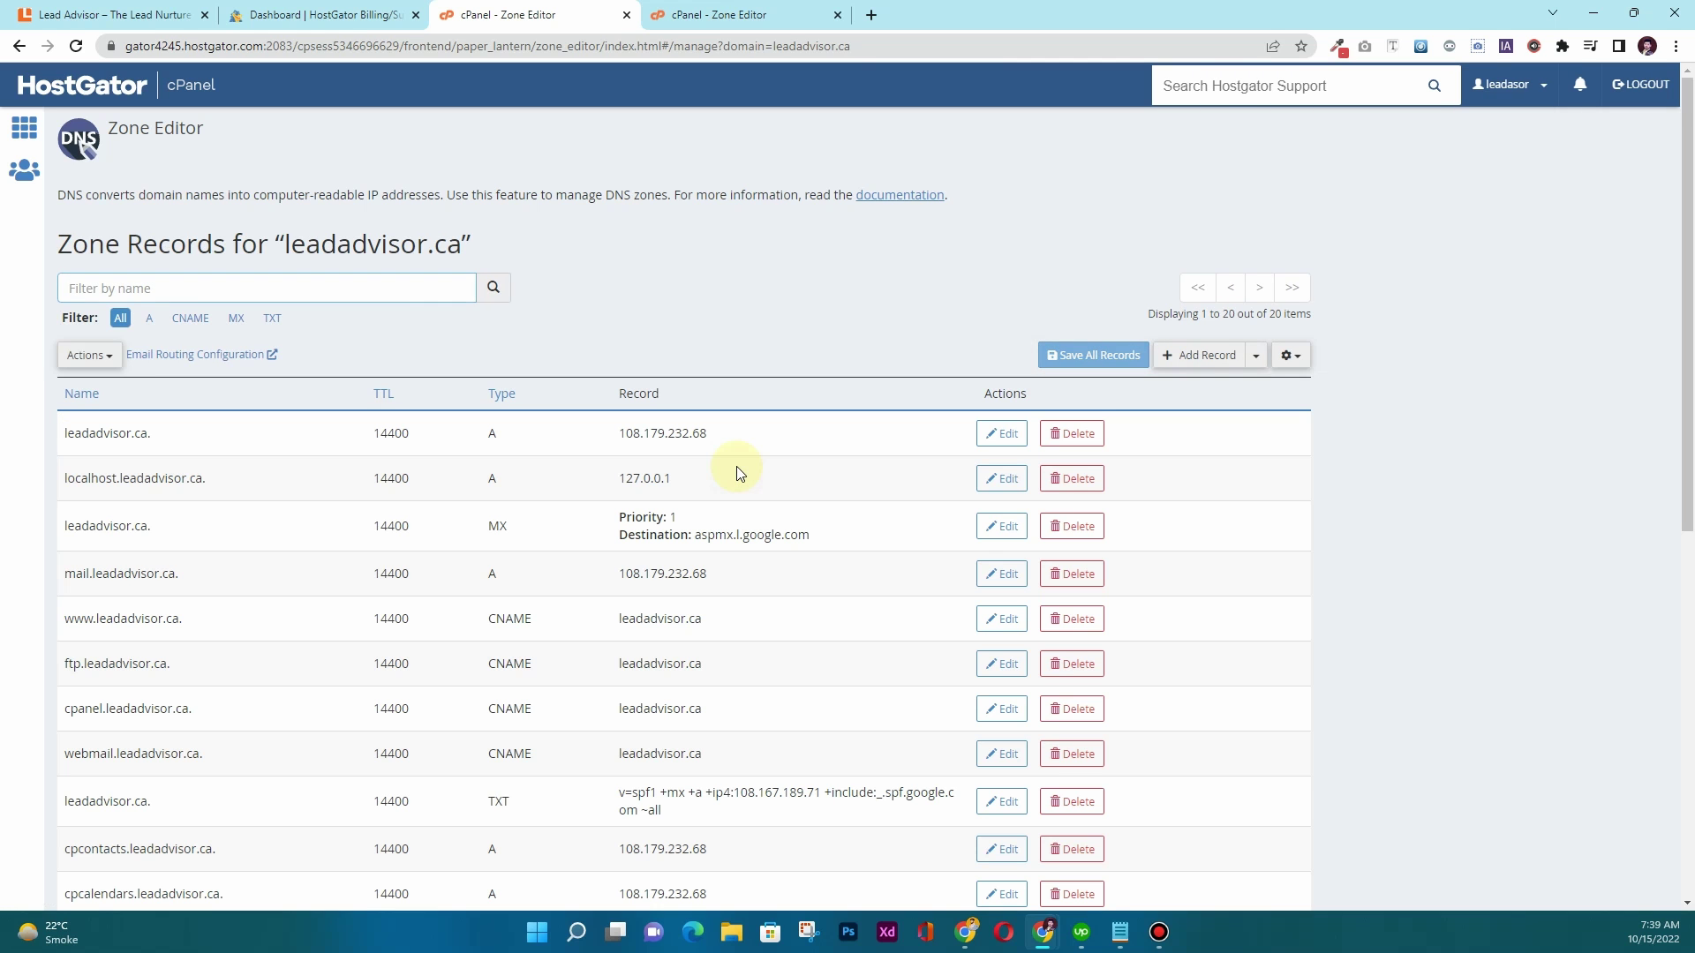
scroll(794, 582, "down", 2)
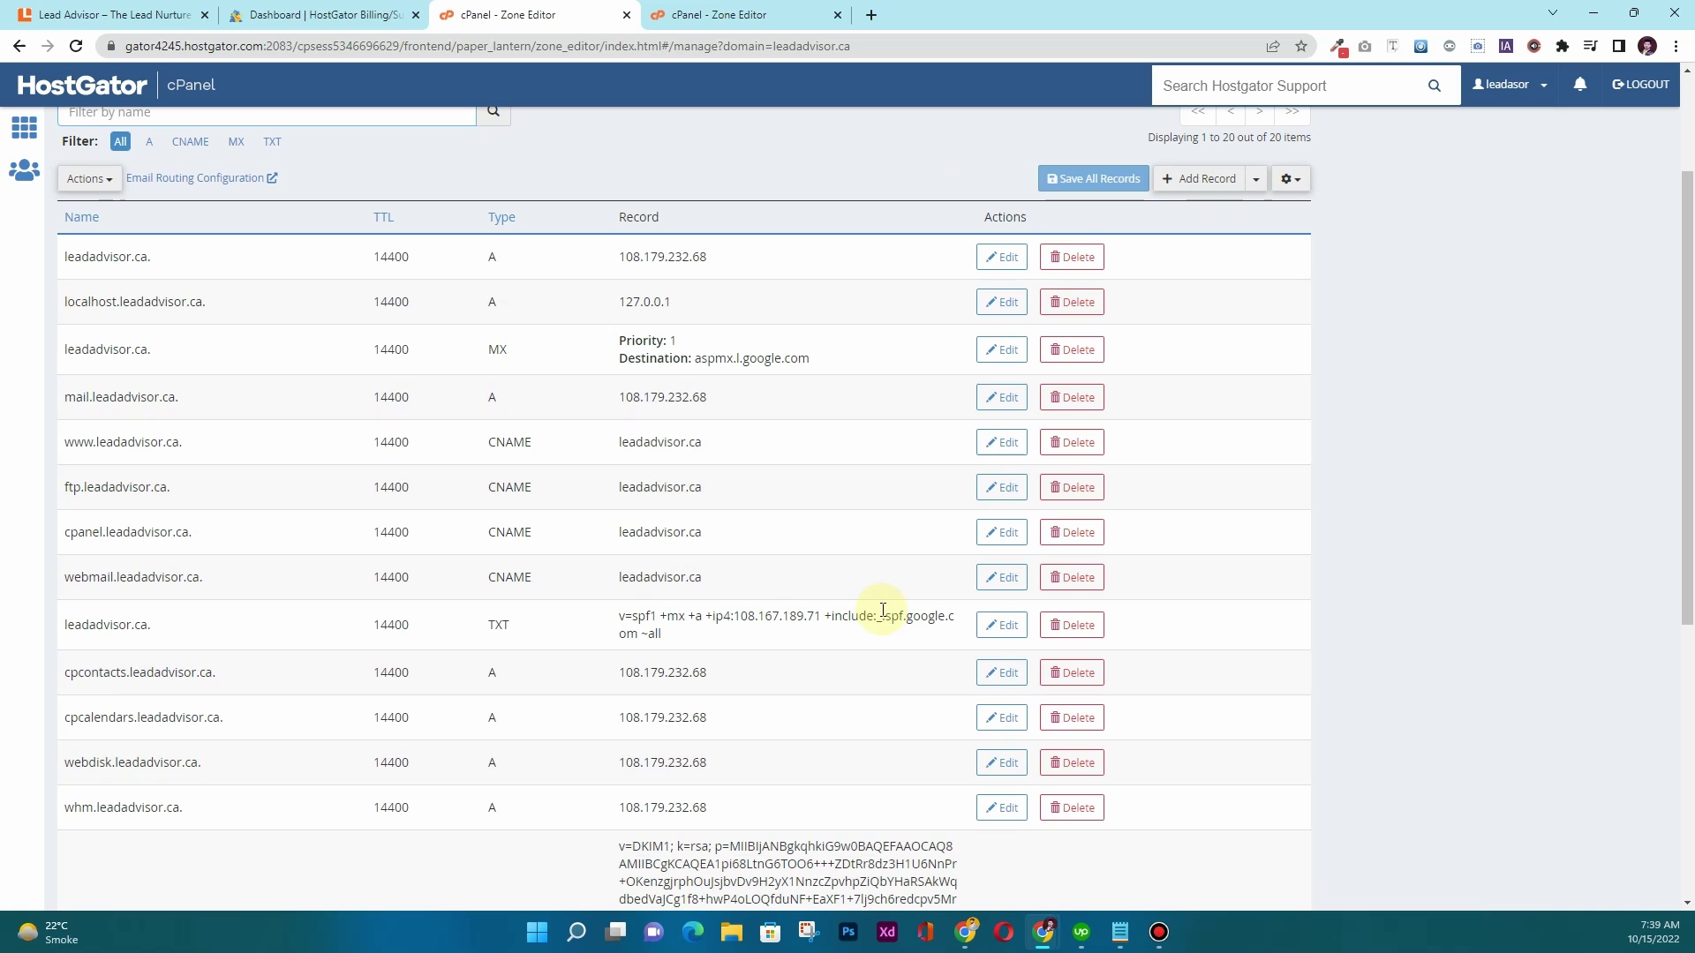
left_click_drag(881, 616, 887, 633)
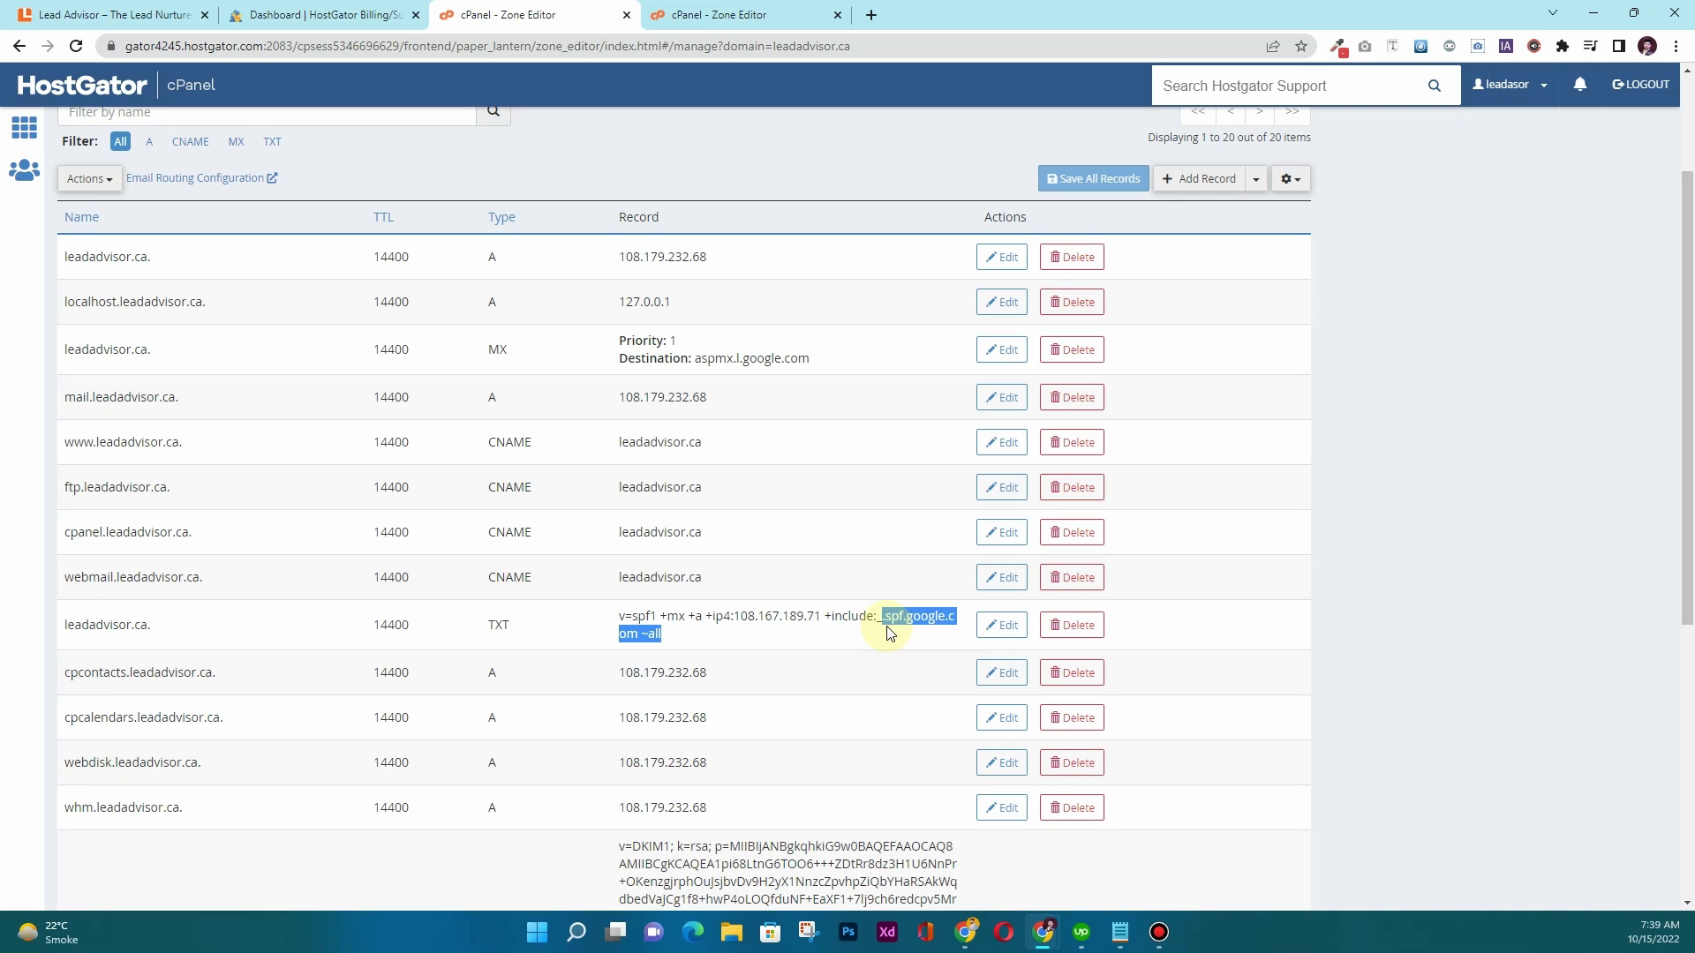
left_click(888, 618)
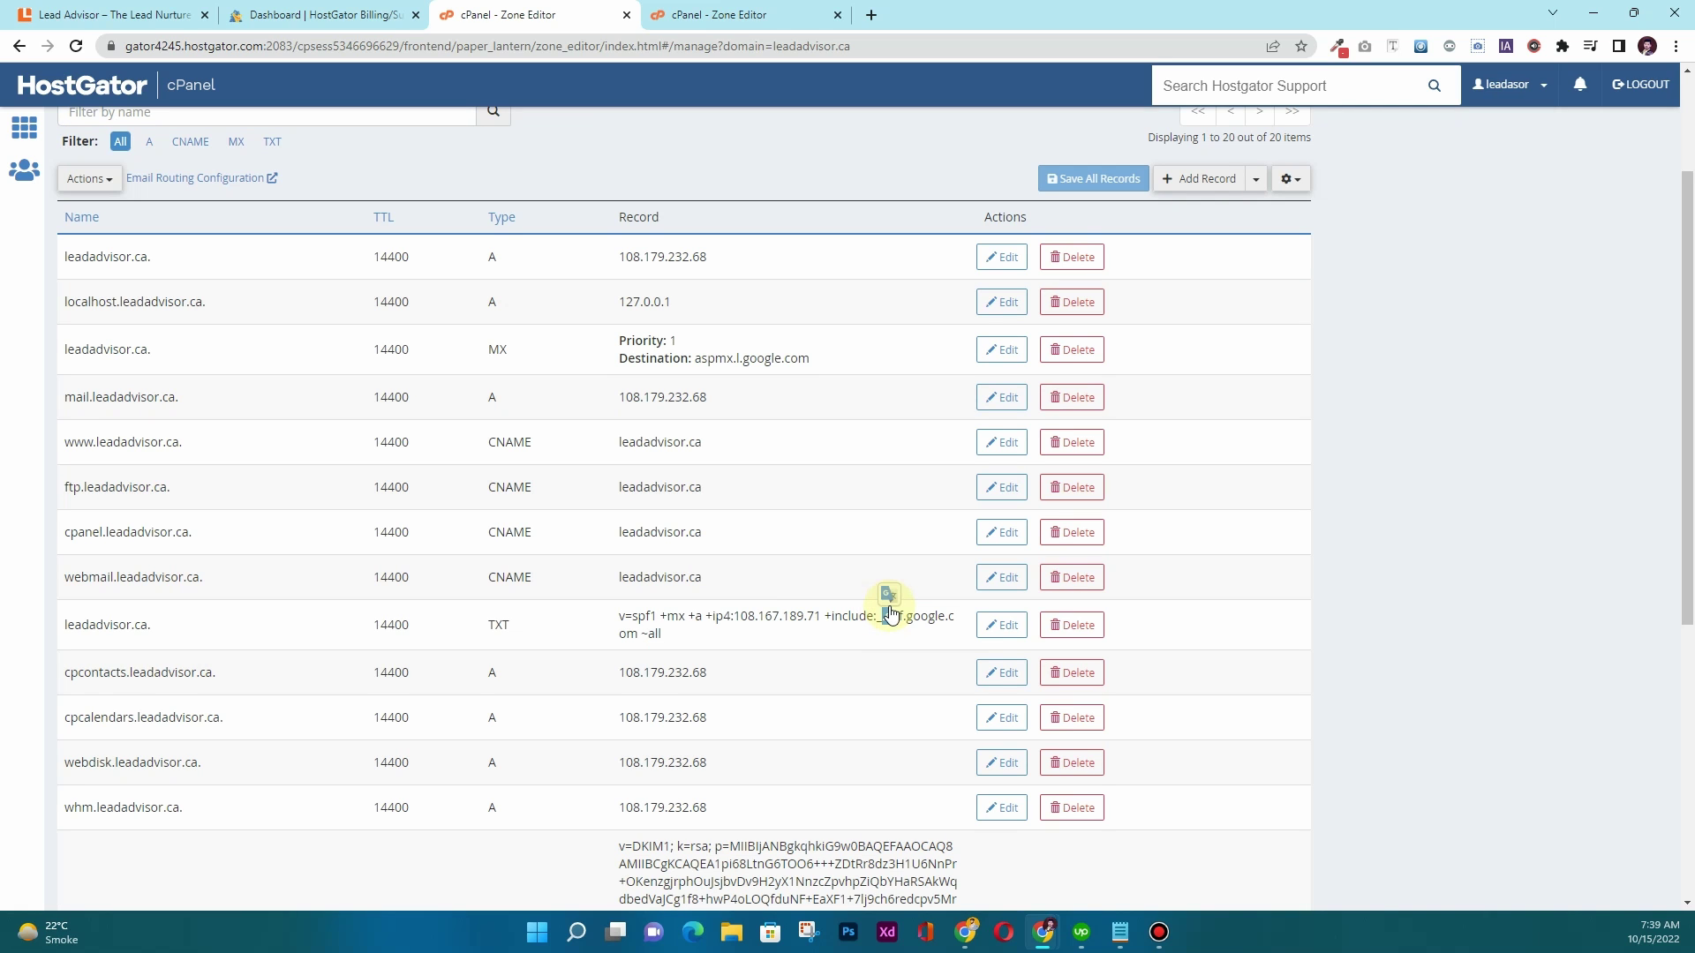
scroll(890, 613, "up", 2)
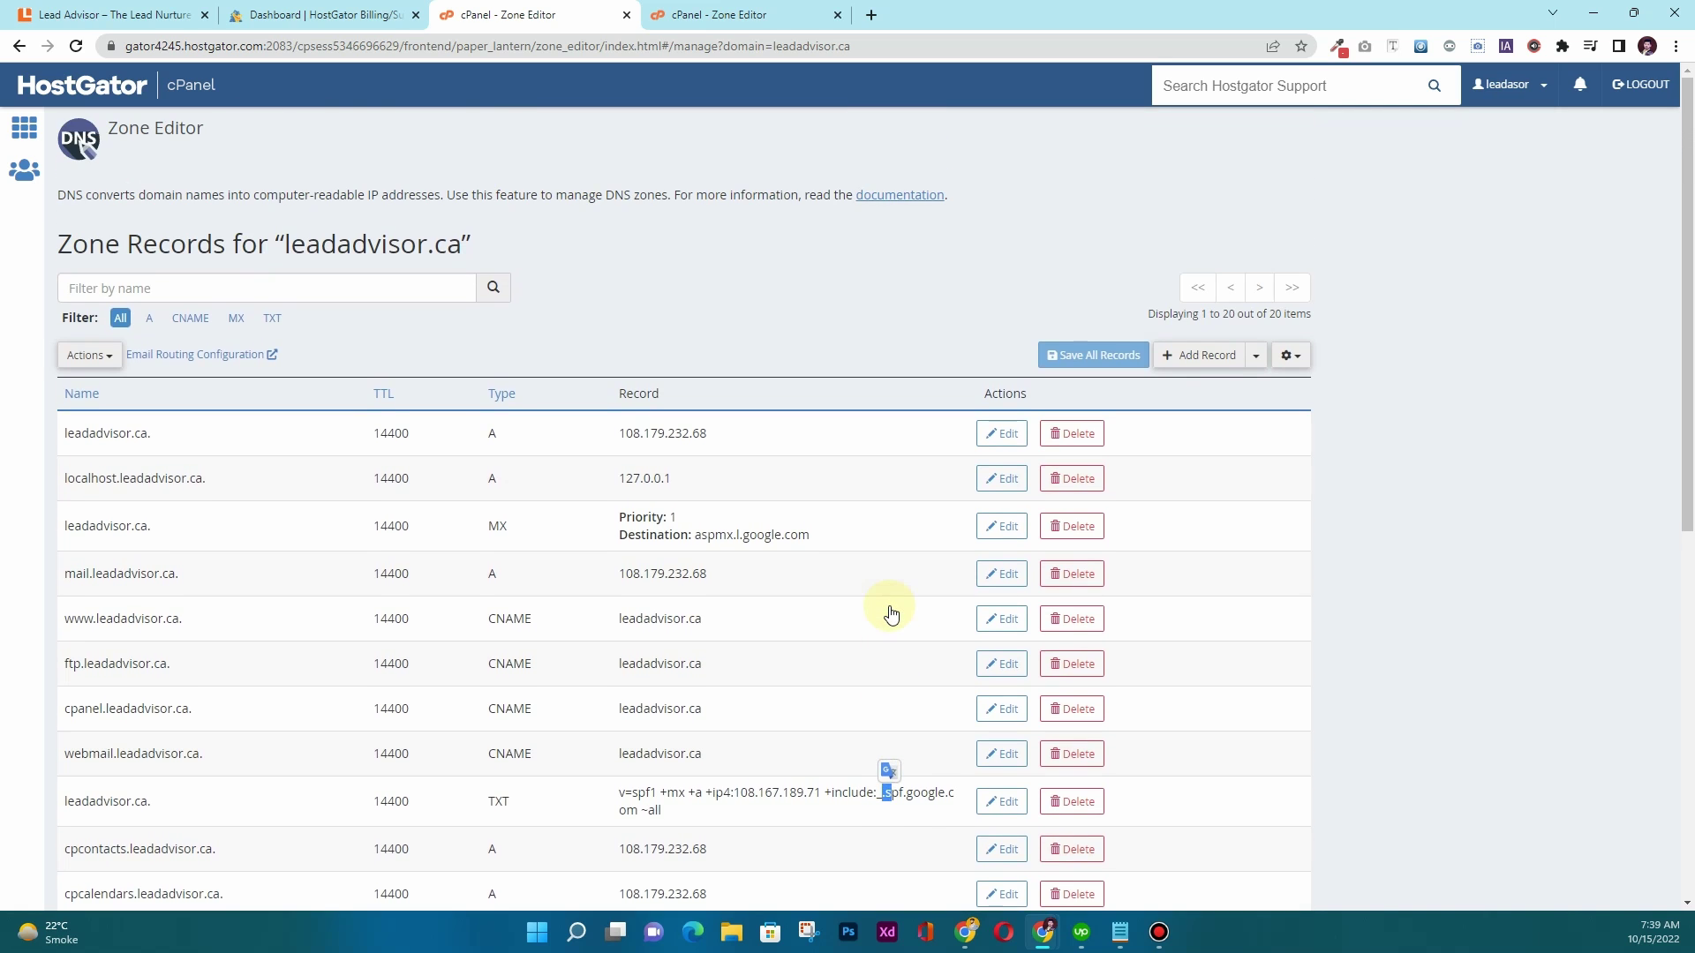
left_click(845, 619)
scroll(762, 642, "down", 2)
scroll(764, 643, "up", 2)
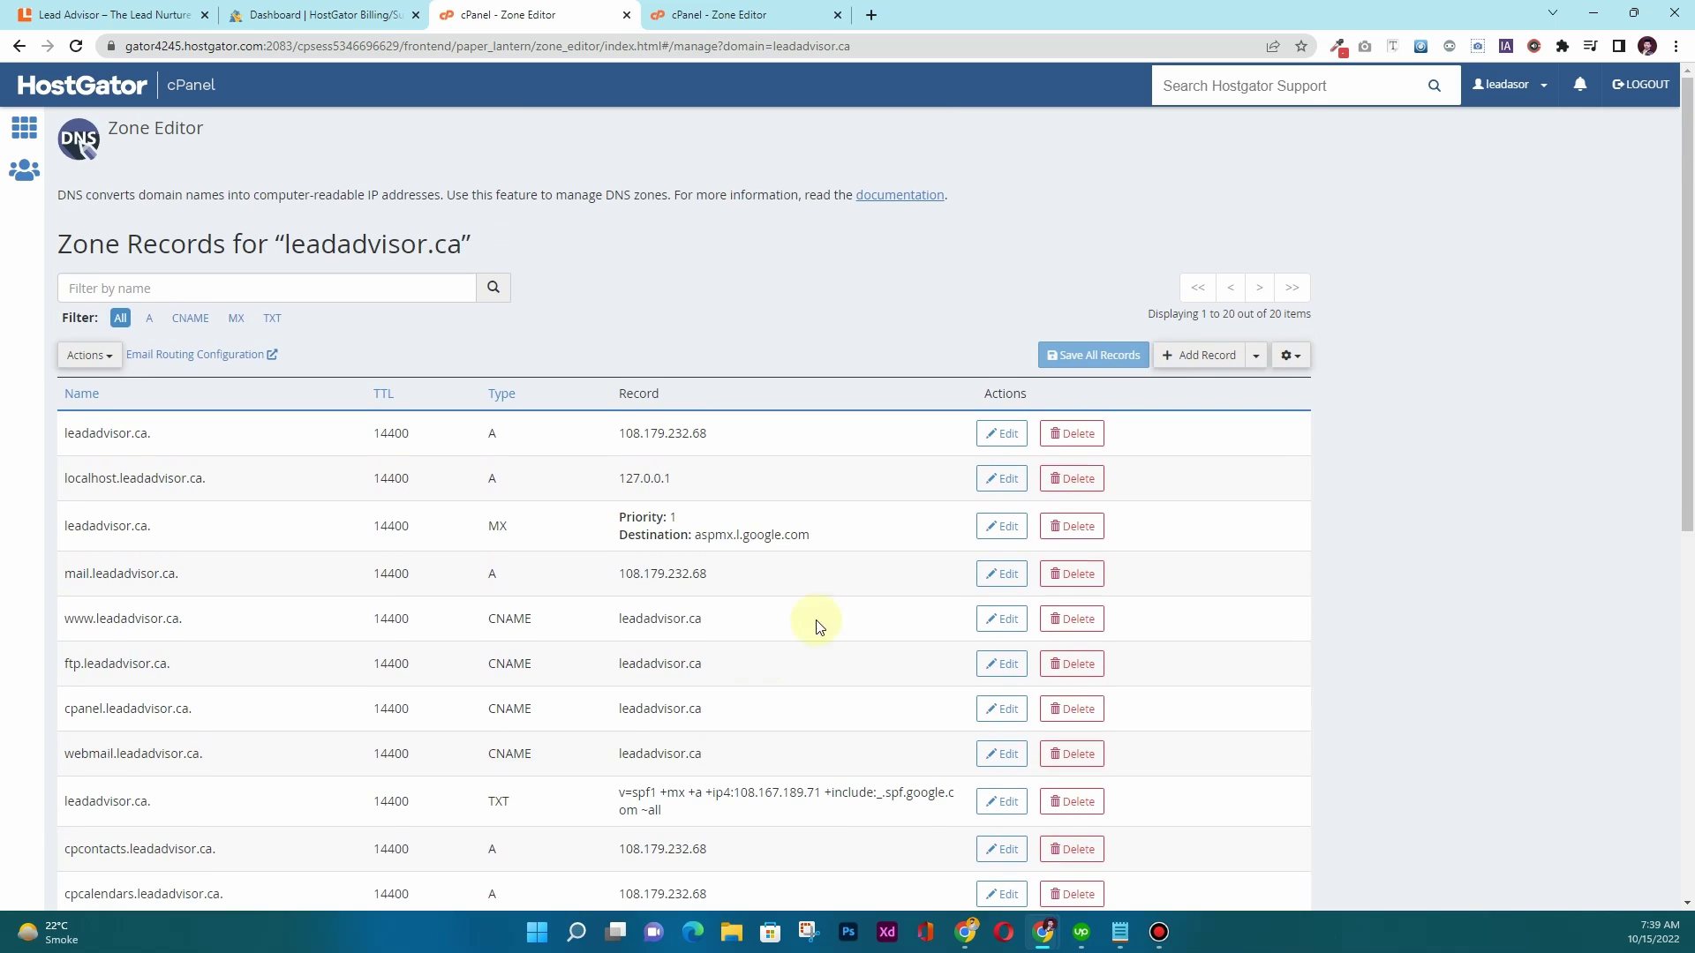